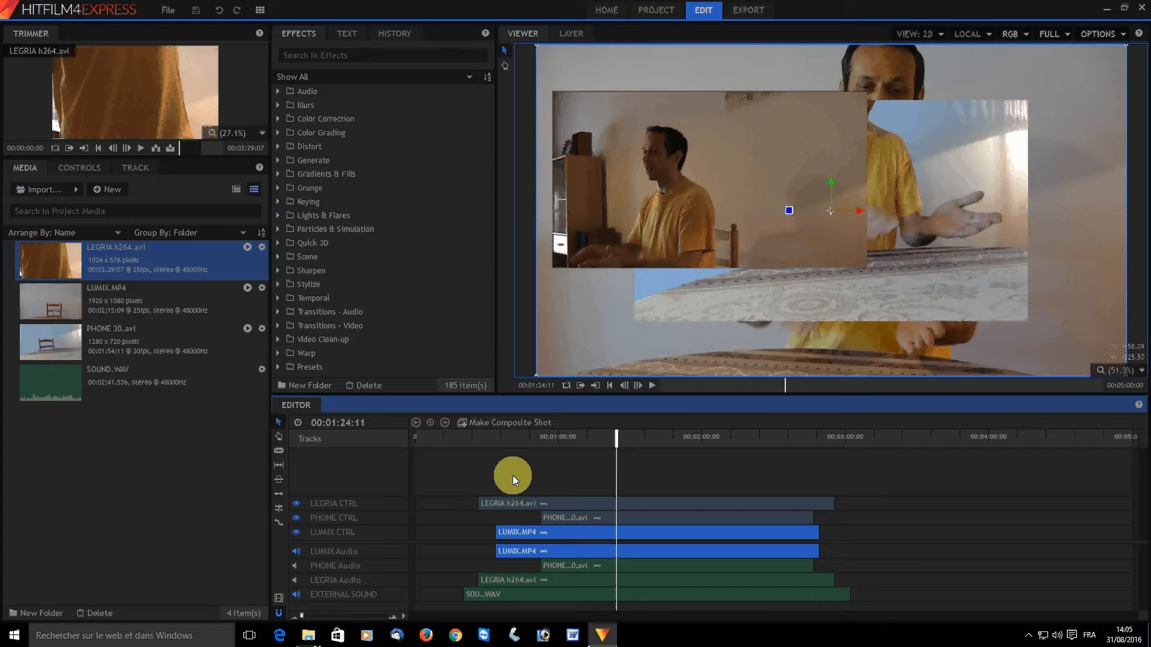
# Step: Check which picture in the viewer belongs to each of the three video clips, and view the frame at 00:00:58:16
pyautogui.click(559, 517)
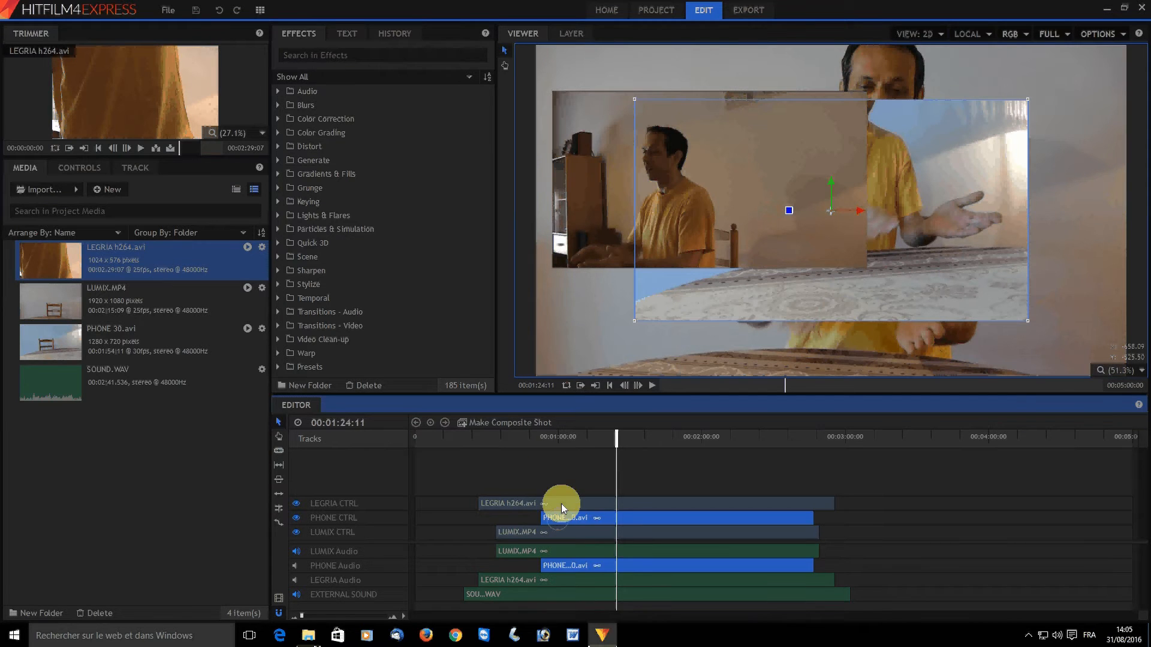
pyautogui.click(561, 503)
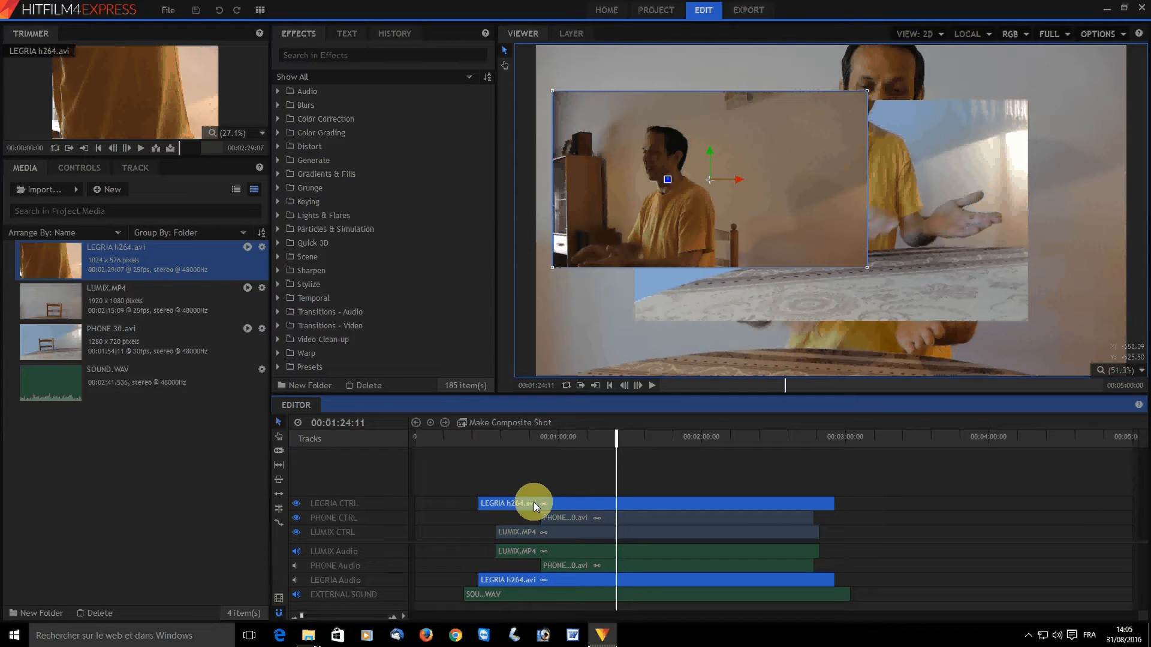
pyautogui.click(564, 516)
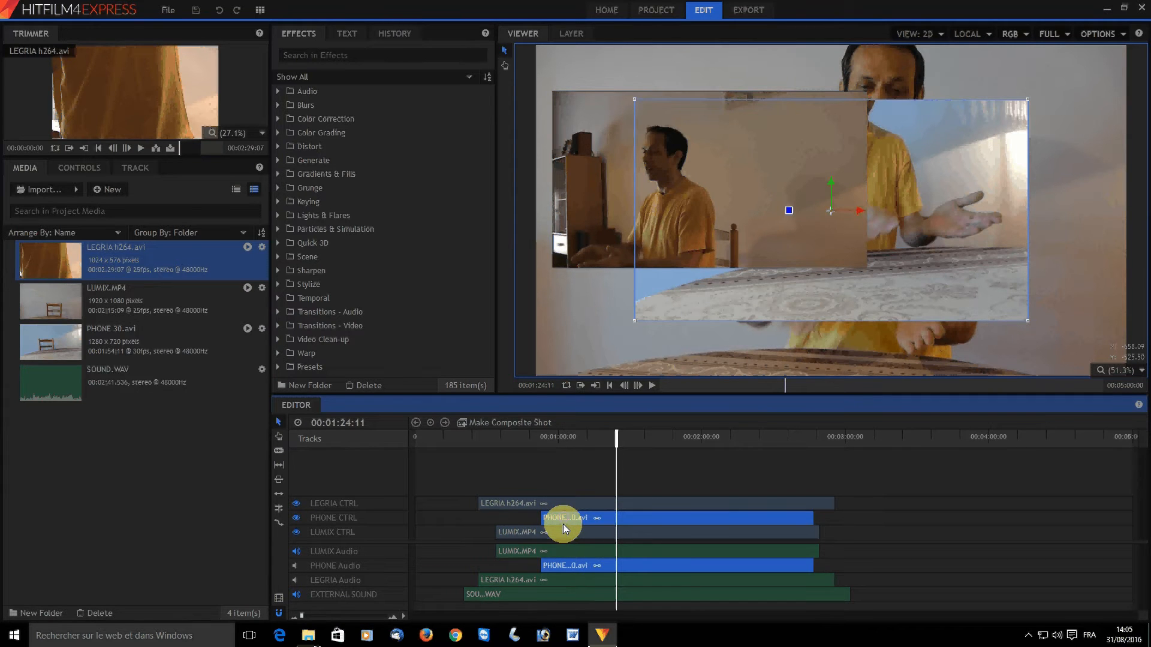
pyautogui.click(562, 532)
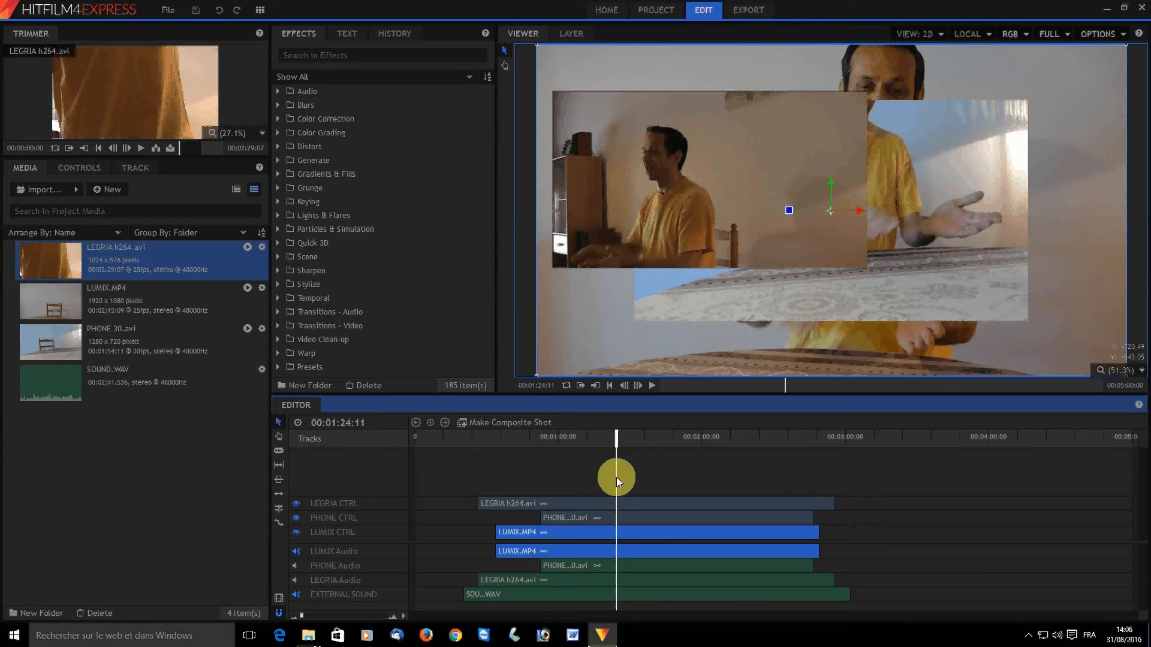
pyautogui.moveTo(617, 447); pyautogui.dragTo(565, 460)
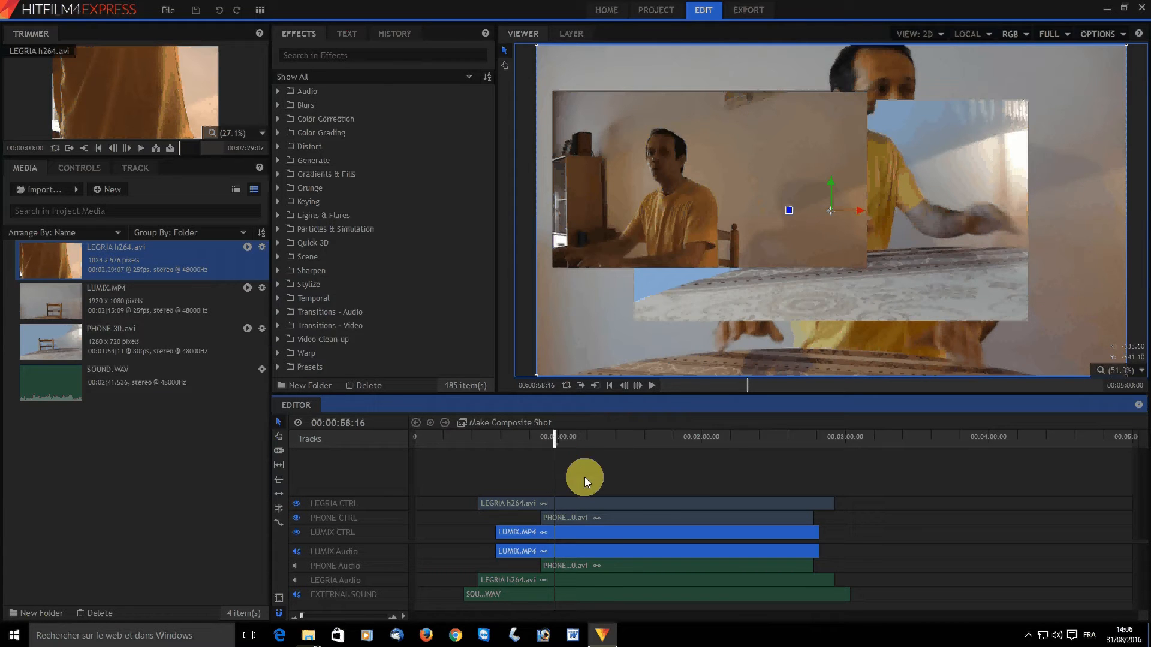
# Step: Unlink the video from the audio for the LUMIX, PHONE and LEGRIA clips, and clear the selection
pyautogui.click(650, 501)
pyautogui.click(643, 520)
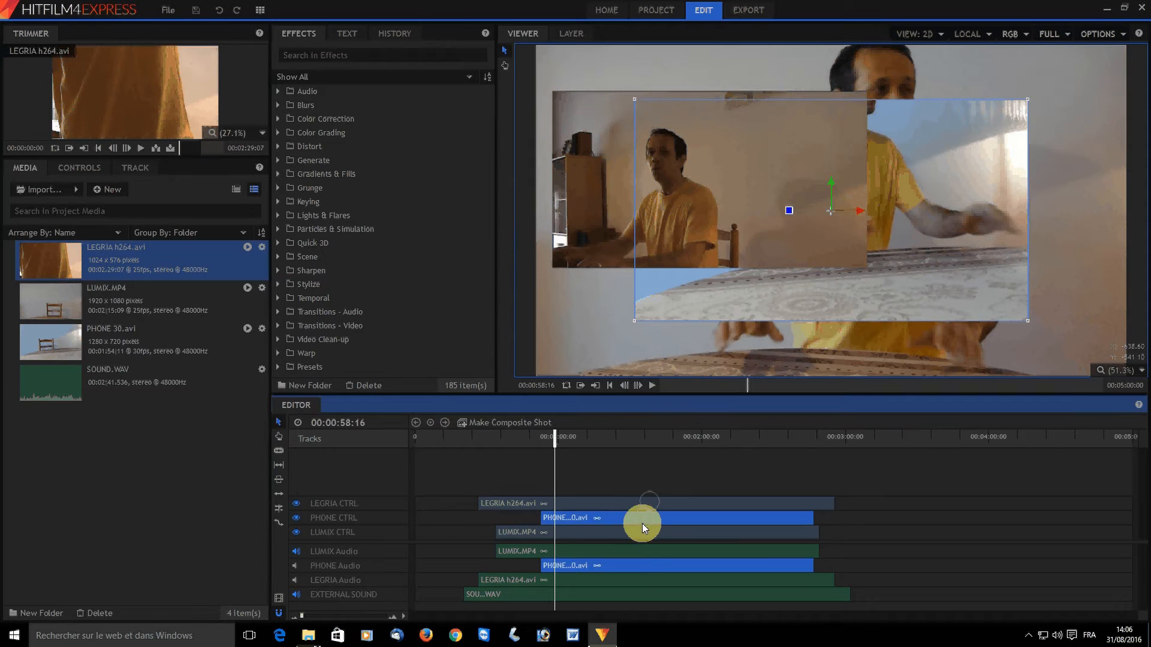
pyautogui.click(640, 530)
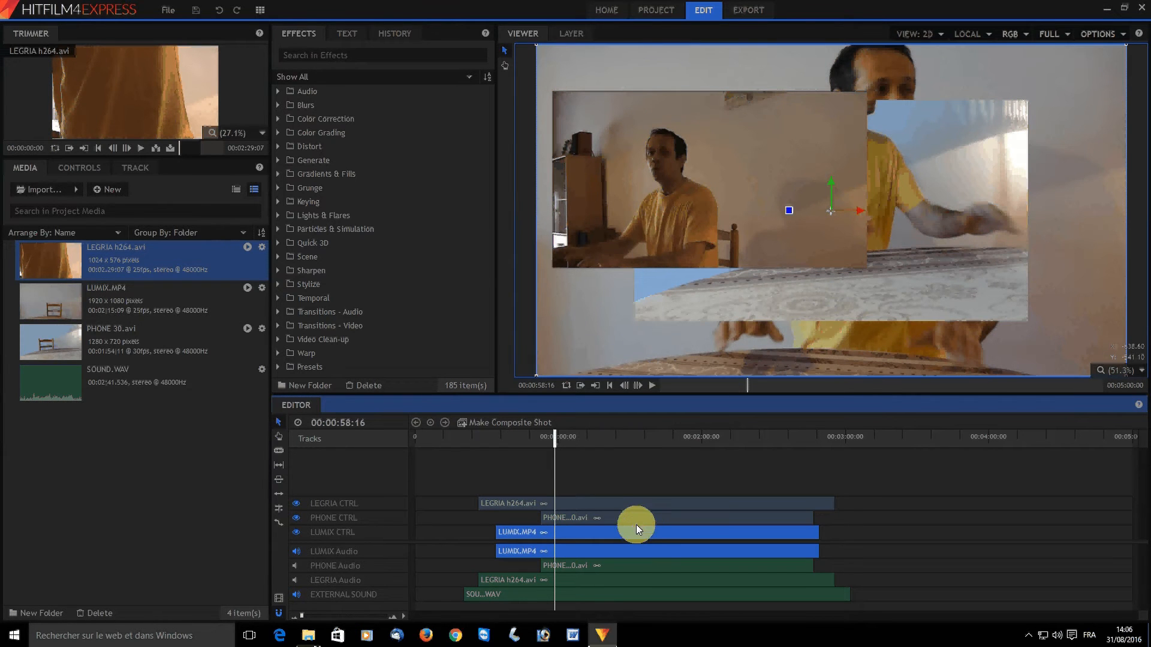
pyautogui.rightClick(639, 530)
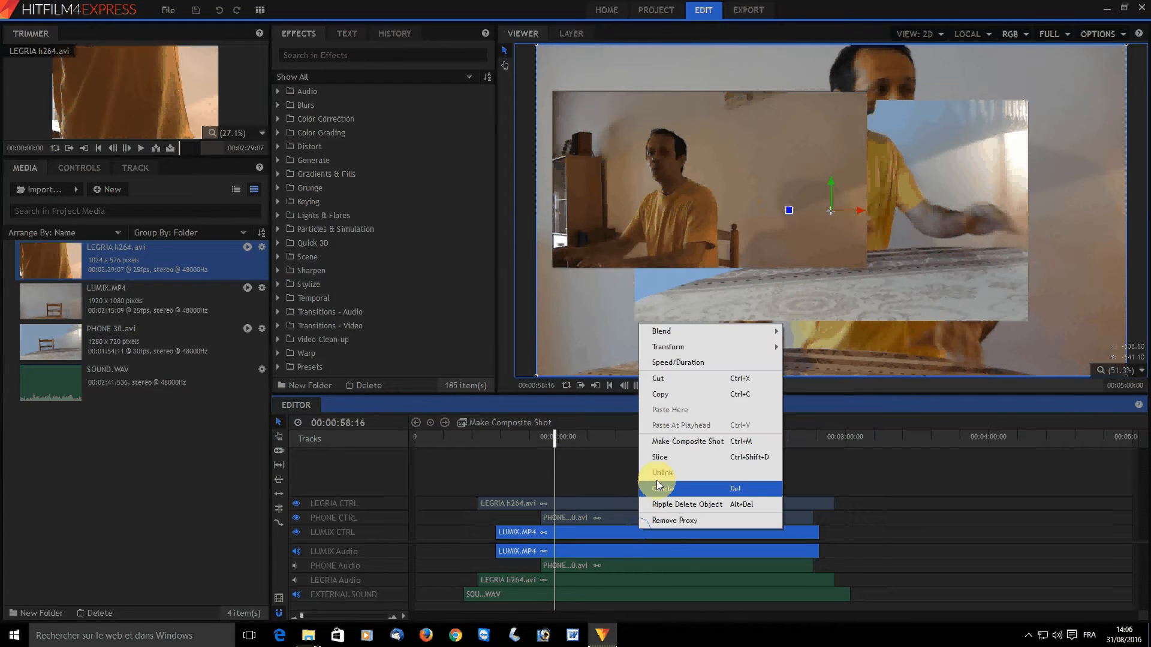
pyautogui.click(658, 465)
pyautogui.rightClick(645, 515)
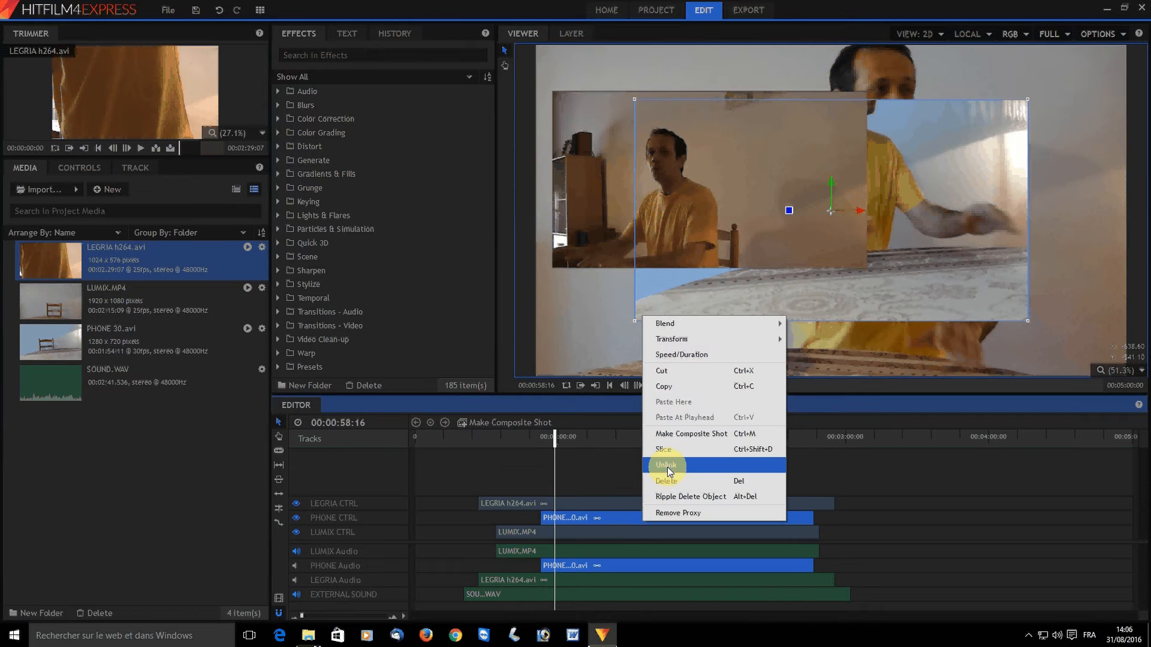
pyautogui.click(668, 466)
pyautogui.click(650, 503)
pyautogui.rightClick(652, 506)
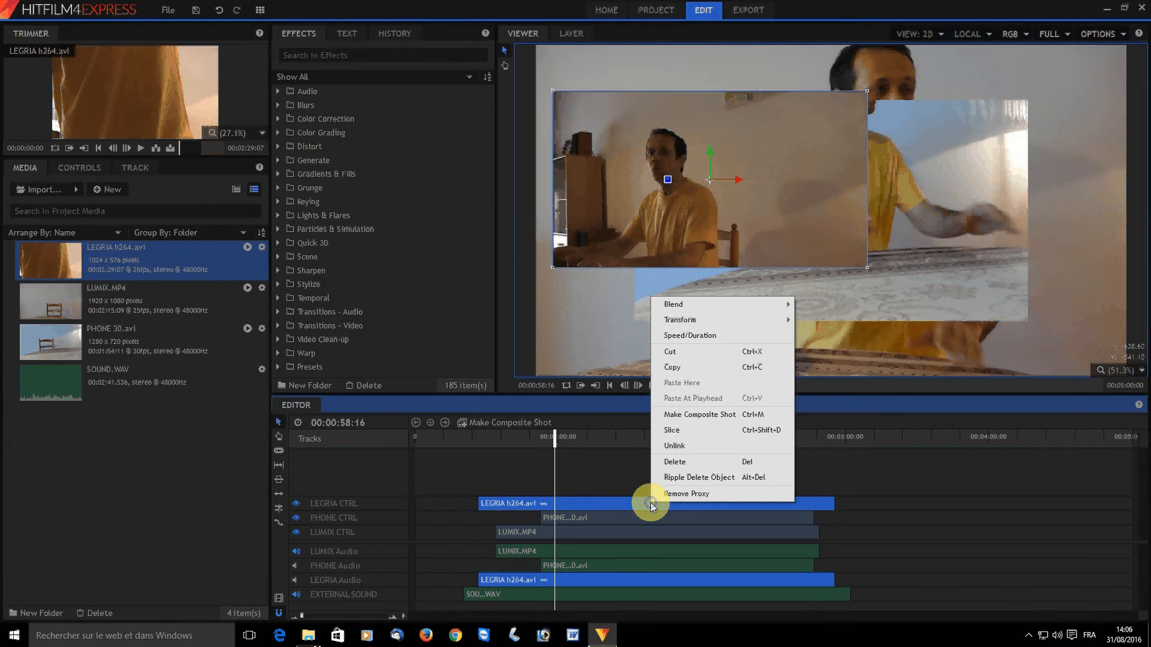
pyautogui.click(676, 447)
pyautogui.click(714, 462)
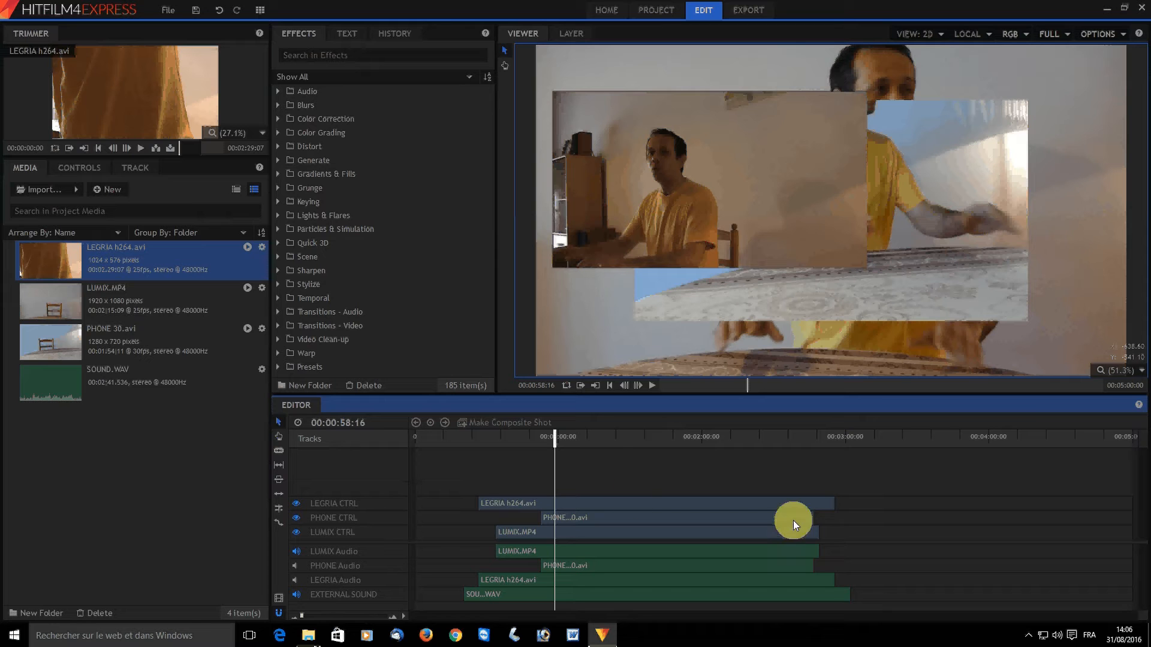
# Step: Insert a new video track above LEGRIA CTRL, keeping its default name
pyautogui.moveTo(837, 531); pyautogui.dragTo(756, 483)
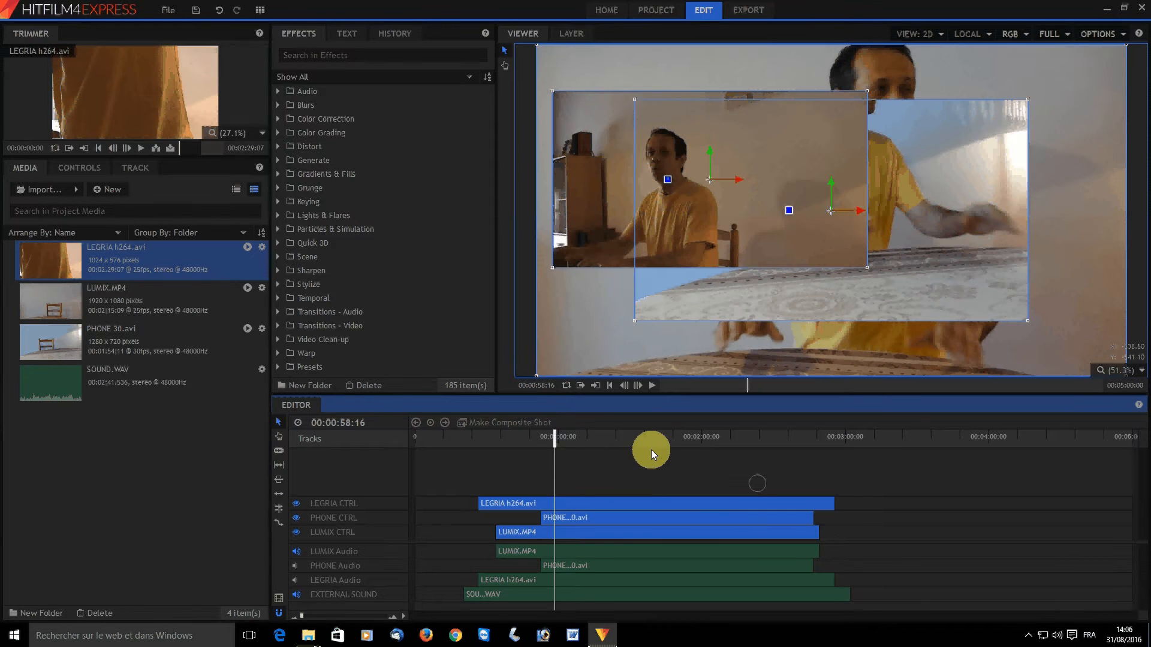
pyautogui.rightClick(365, 484)
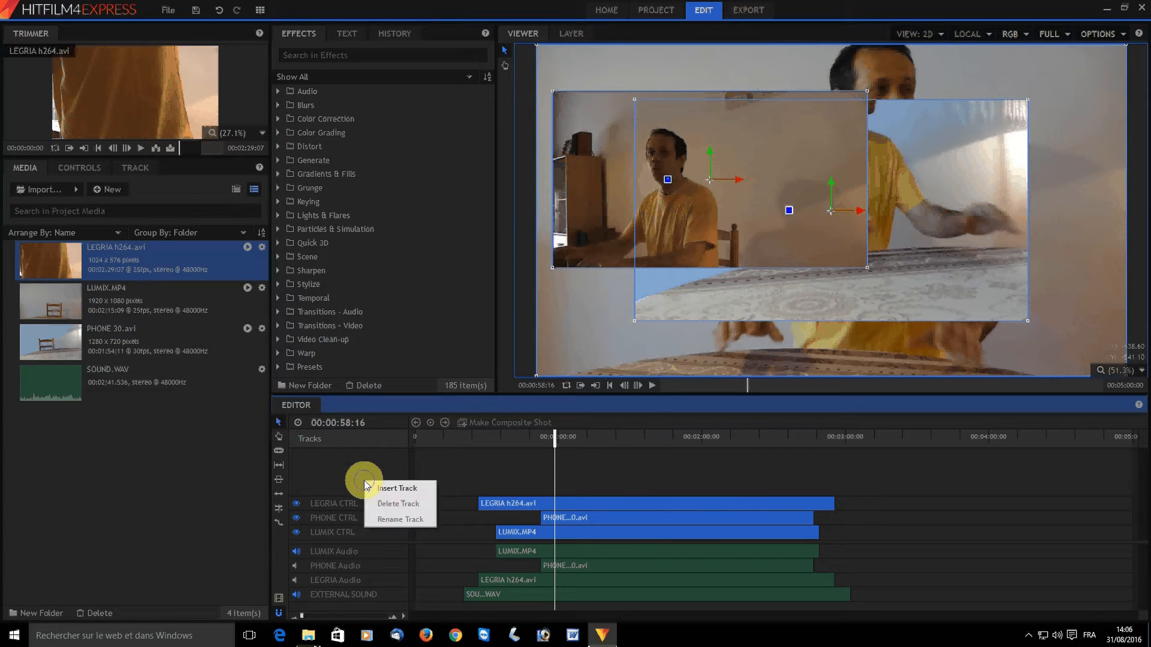
pyautogui.click(370, 487)
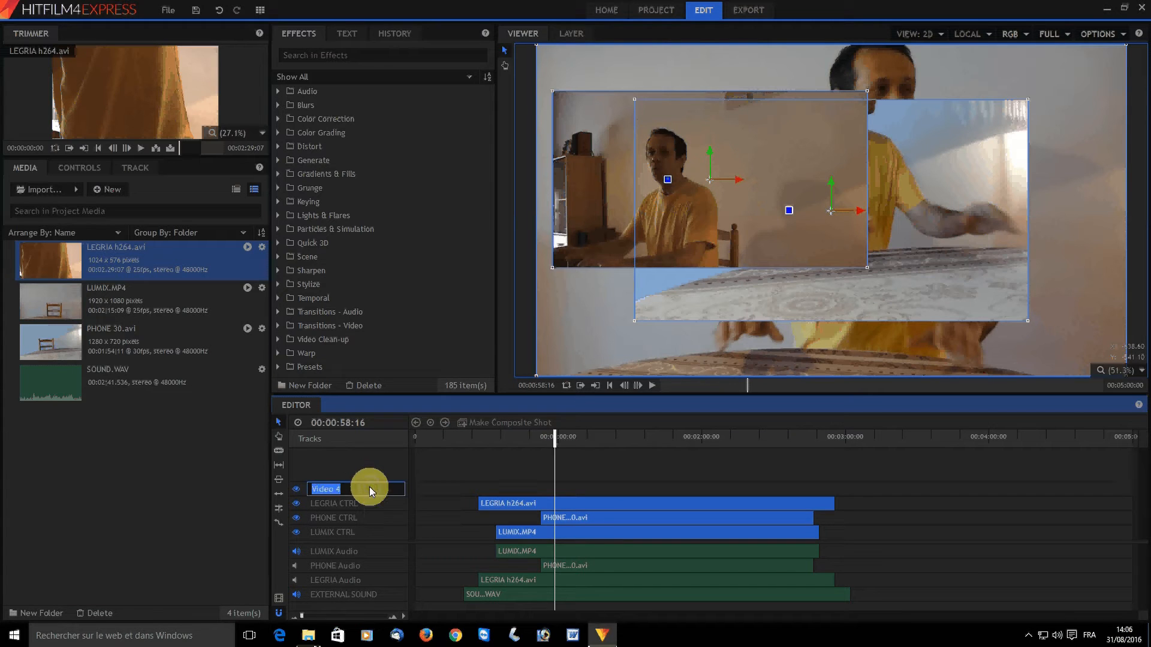
pyautogui.click(436, 476)
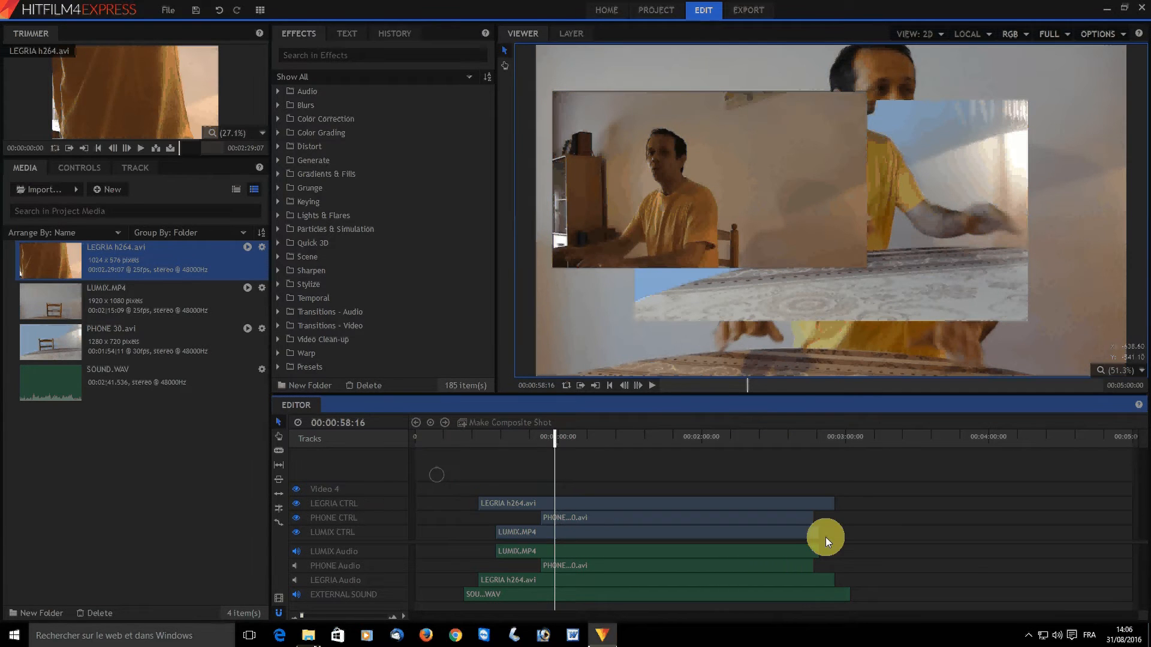
# Step: Copy the three video clips on the LEGRIA CTRL, PHONE CTRL and LUMIX CTRL tracks together
pyautogui.moveTo(837, 534); pyautogui.dragTo(764, 497)
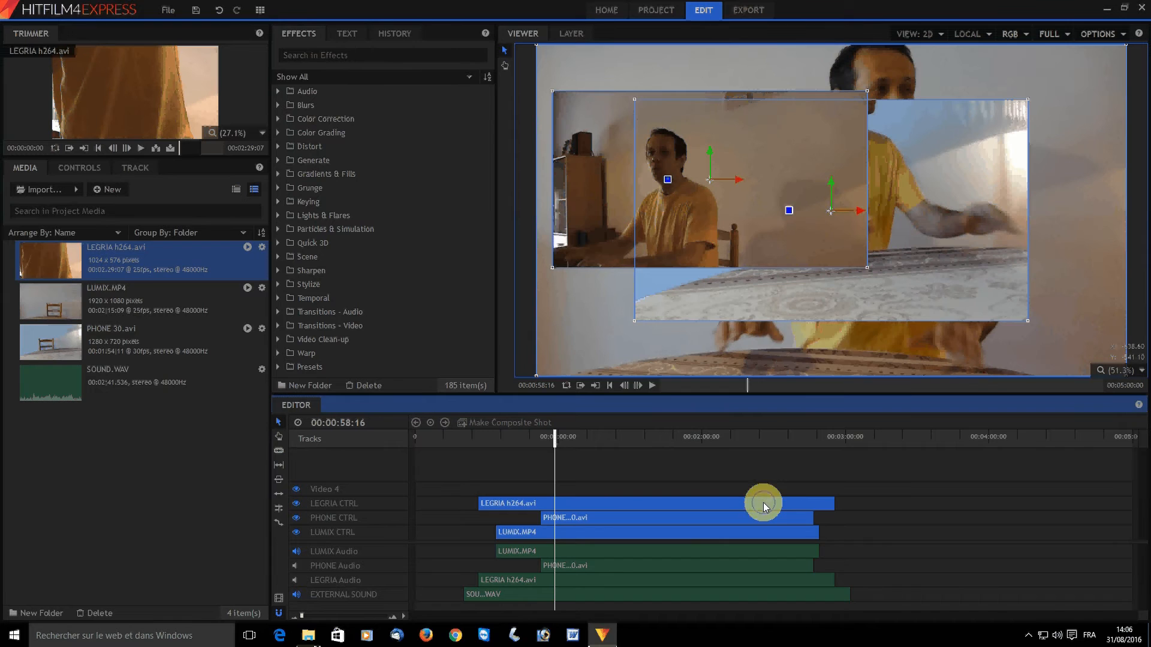
pyautogui.rightClick(764, 503)
pyautogui.click(779, 399)
# Step: Move the playhead to the LEGRIA clip's start at 00:00:26:10 and paste the copied clips there, from the Video 4 track upward
pyautogui.press('Up')
pyautogui.press('Up')
pyautogui.press('Up')
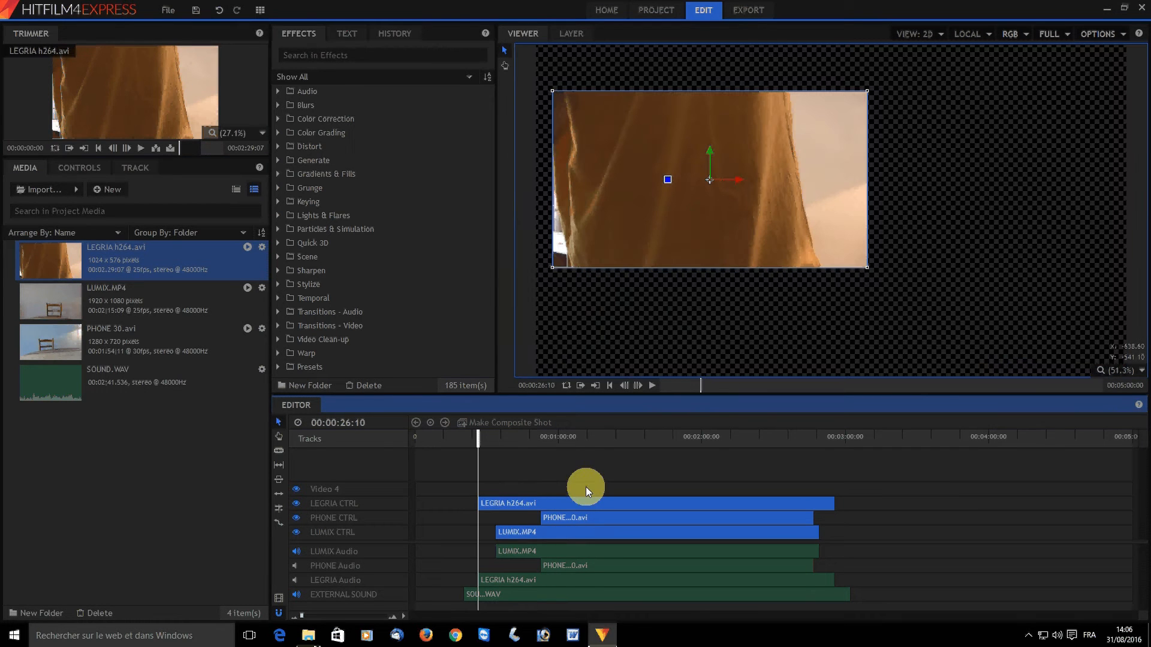
pyautogui.rightClick(483, 487)
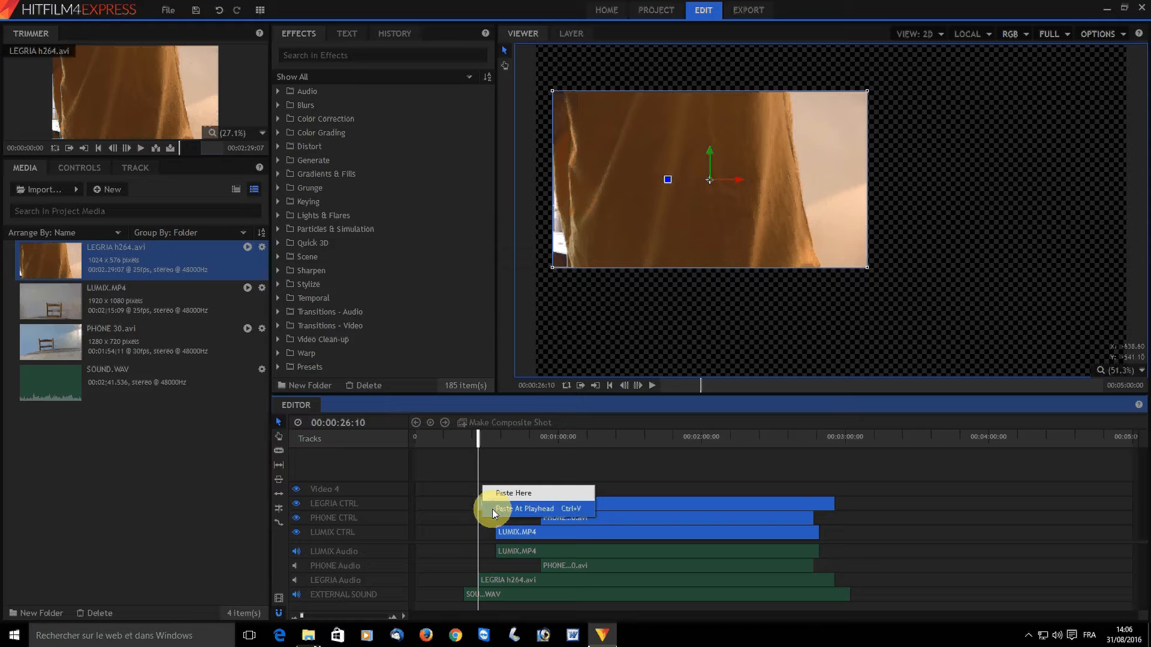
pyautogui.click(491, 509)
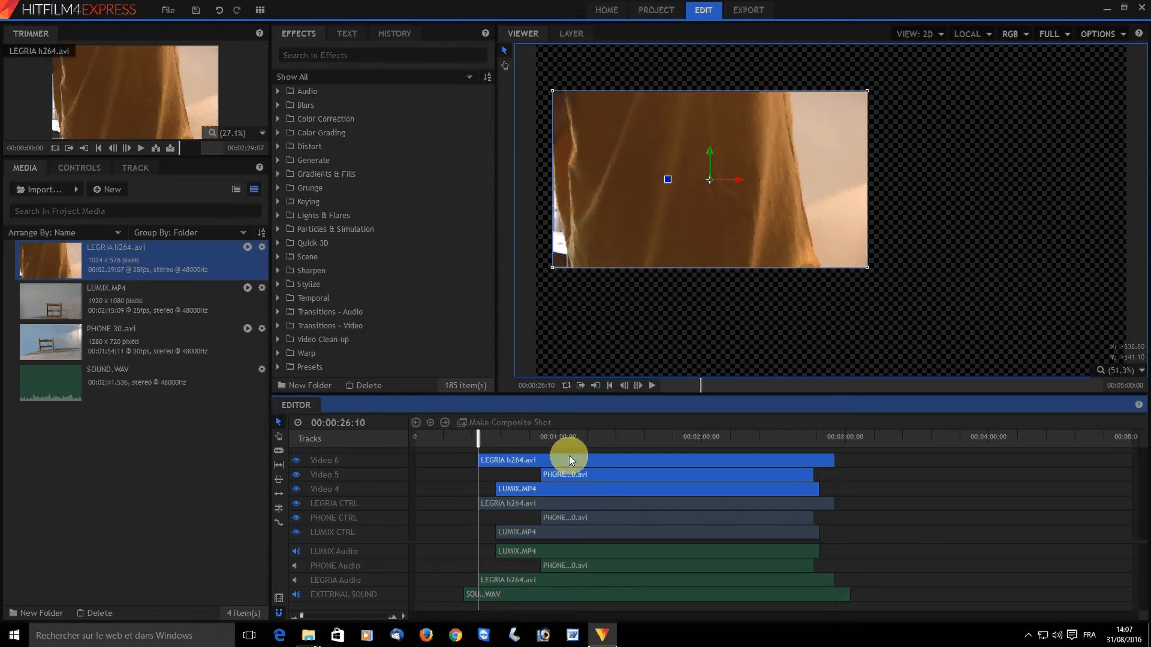
# Step: Insert another video track directly above Video 4, keeping its default name
pyautogui.rightClick(361, 489)
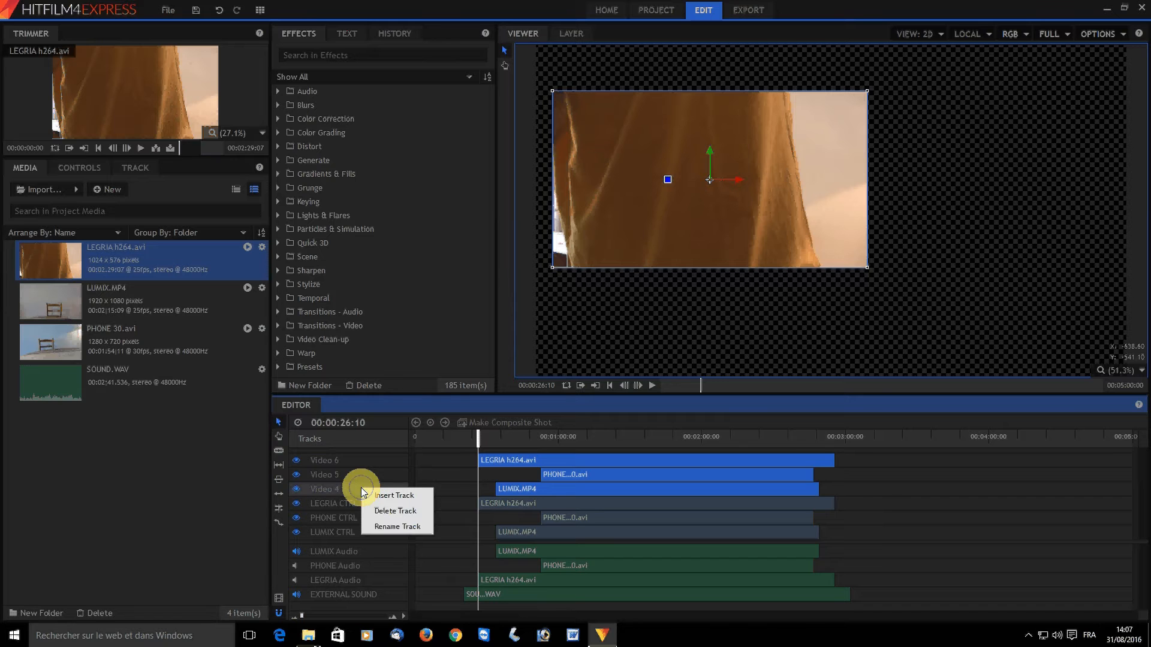
pyautogui.click(370, 497)
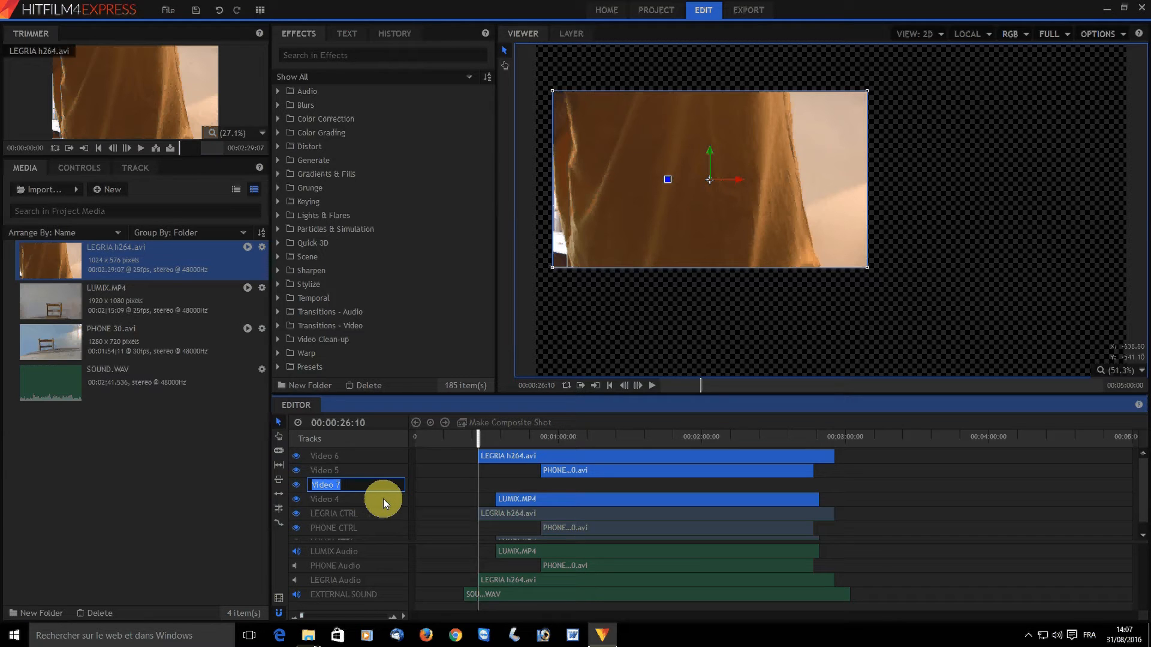
pyautogui.press('Return')
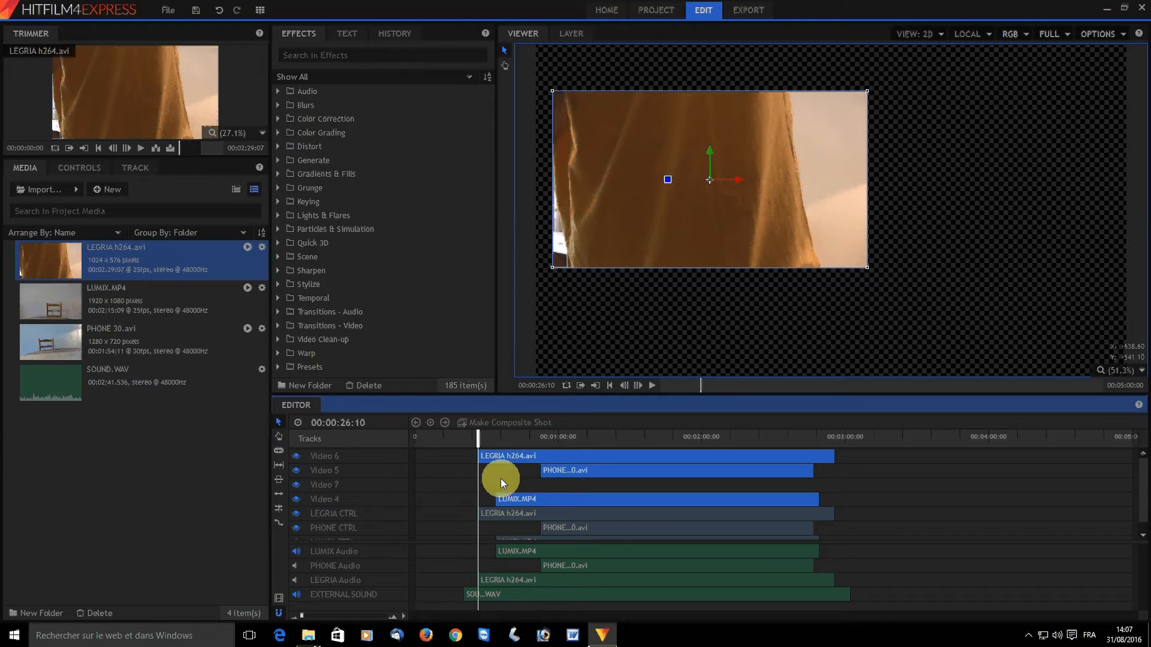
# Step: With the playhead at the LUMIX clip's start at 00:00:33:15, move the copied LUMIX clip up from Video 4 to Video 7
pyautogui.press('Home')
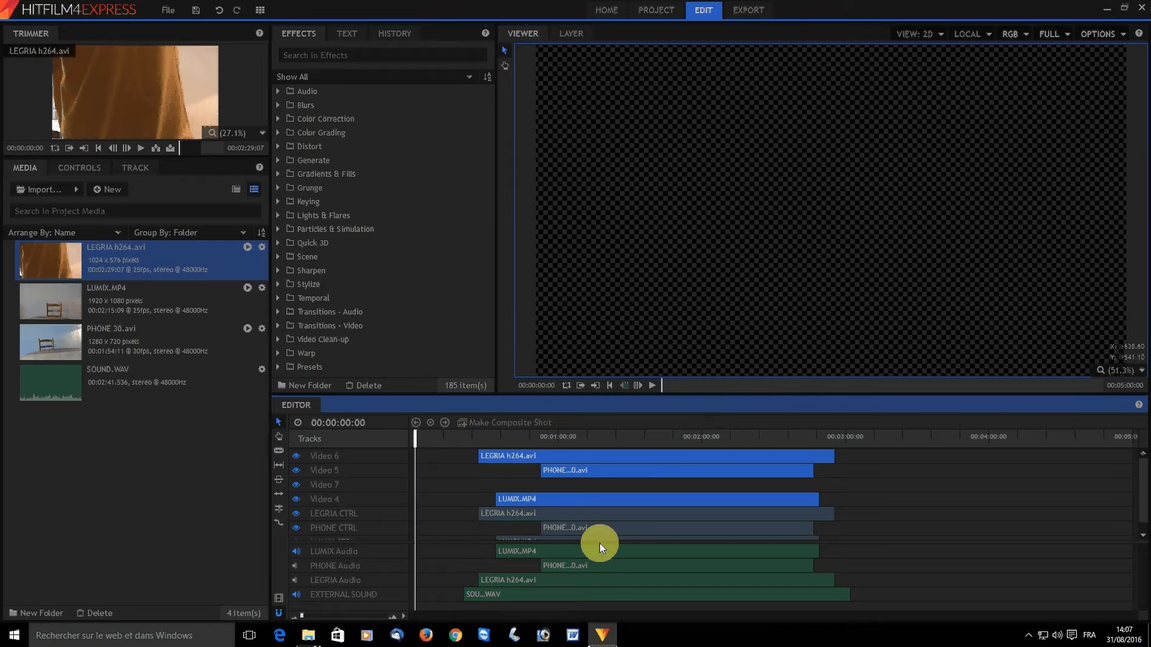
pyautogui.press('space')
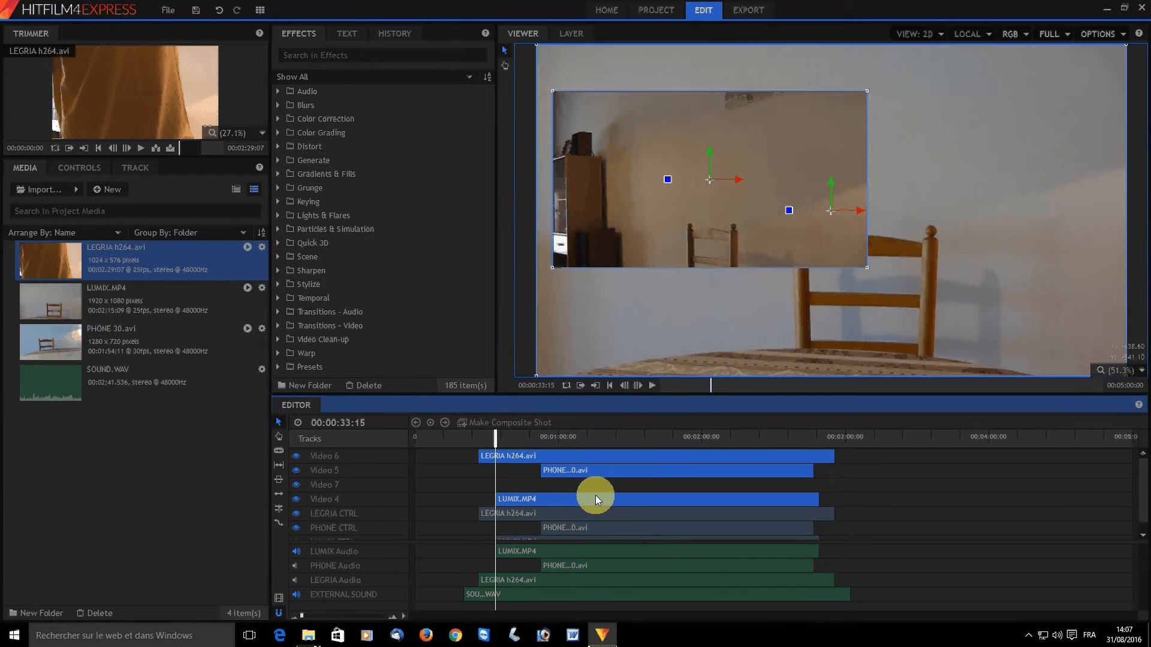
pyautogui.moveTo(596, 495); pyautogui.dragTo(596, 491)
pyautogui.click(578, 502)
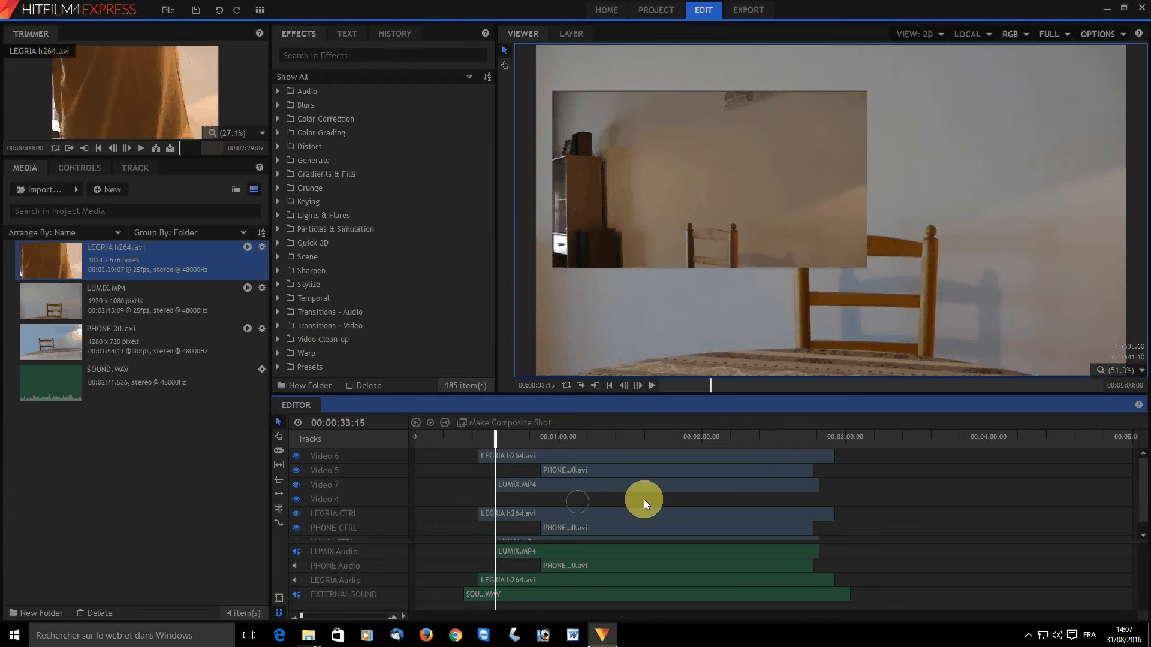
# Step: Enlarge the video track area of the timeline and hide every video track except LEGRIA CTRL
pyautogui.moveTo(682, 542); pyautogui.dragTo(680, 589)
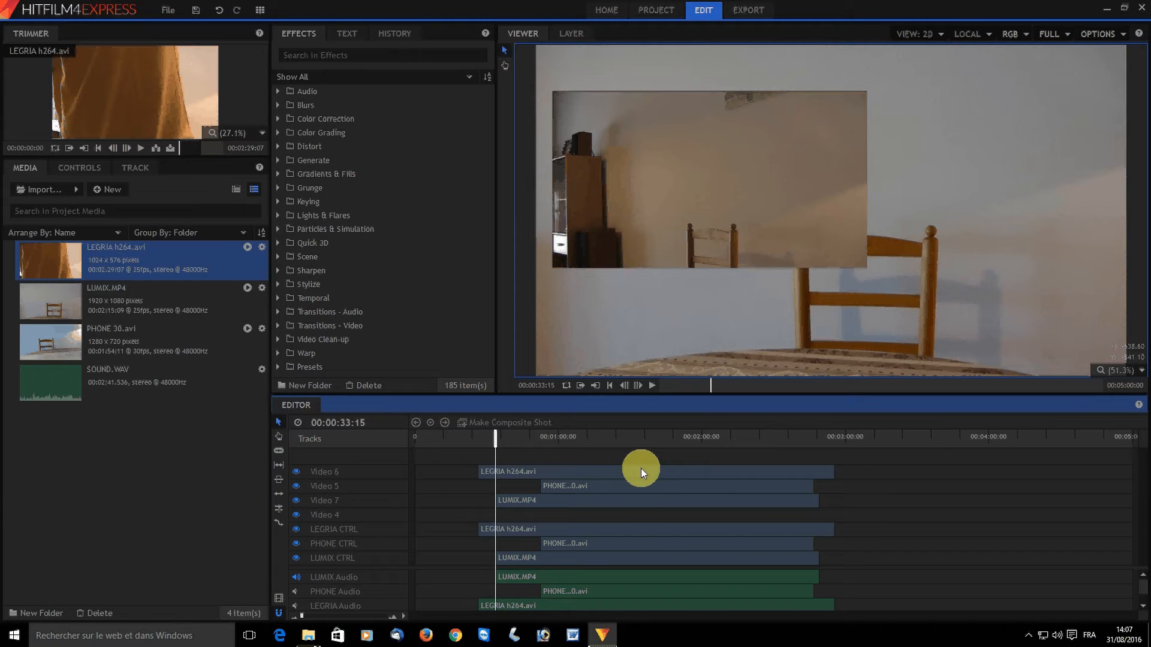
pyautogui.click(296, 473)
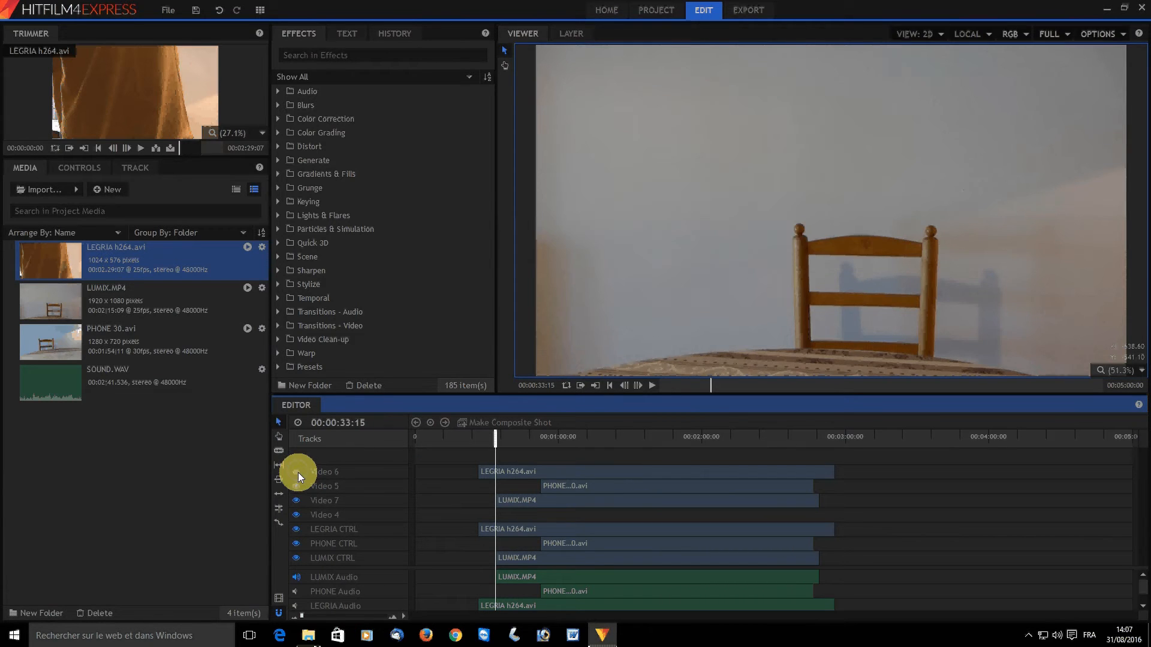
pyautogui.click(298, 502)
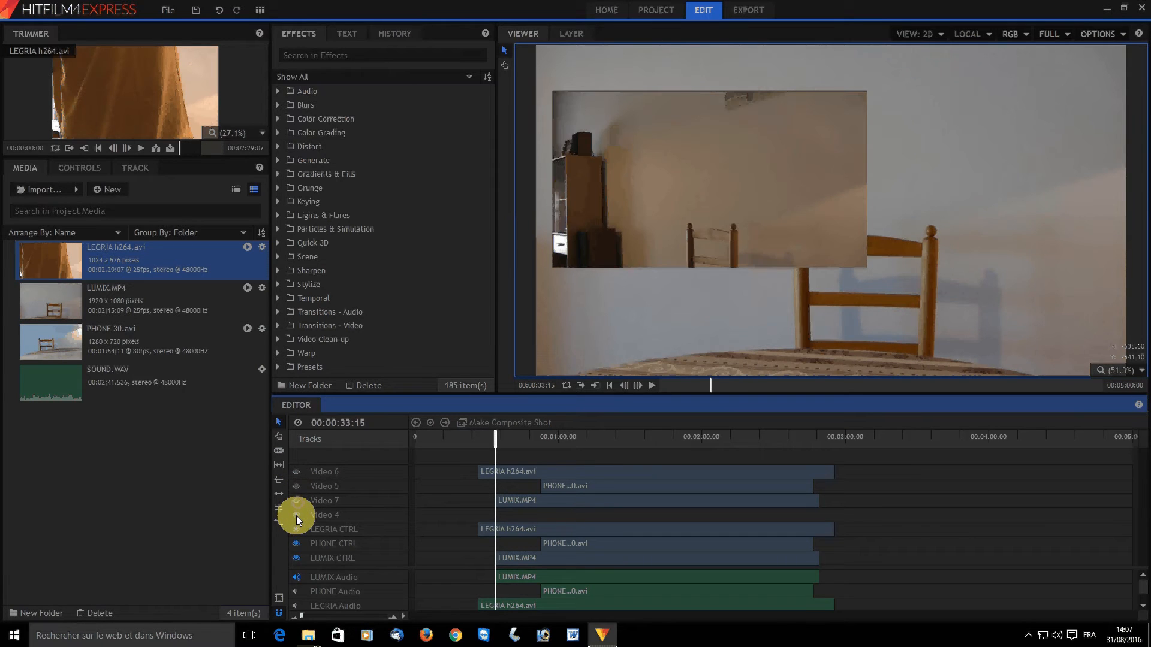
pyautogui.click(297, 553)
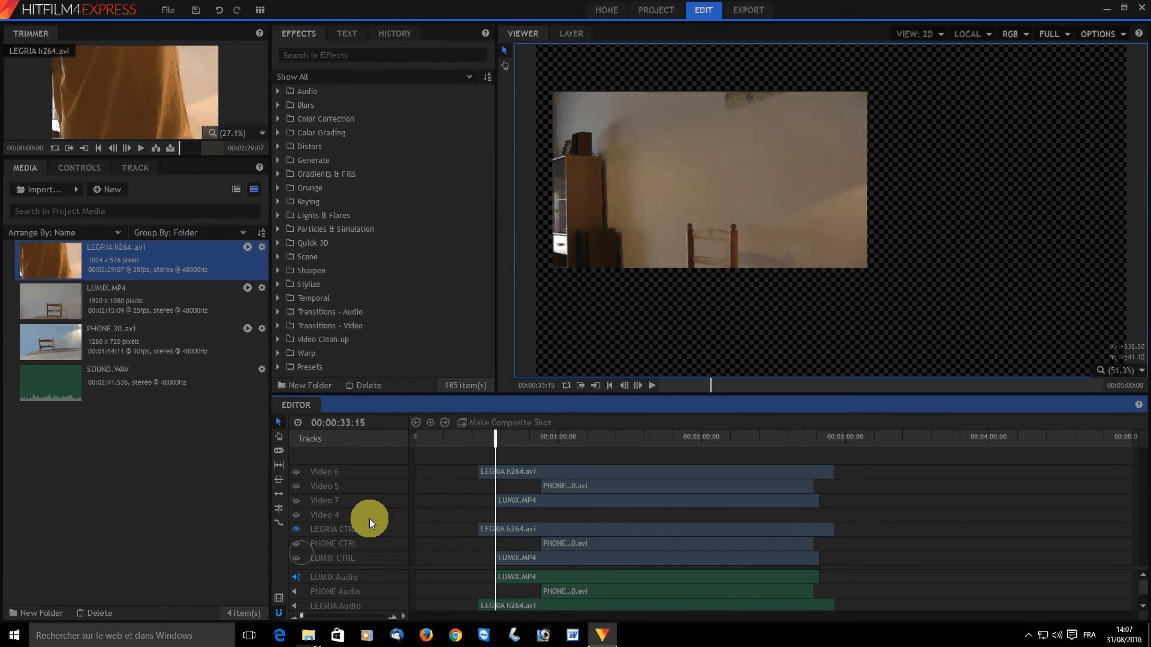
# Step: Scale the LEGRIA CTRL picture down to a little over half its size and place it in the frame's upper-left corner
pyautogui.moveTo(660, 235); pyautogui.dragTo(657, 197)
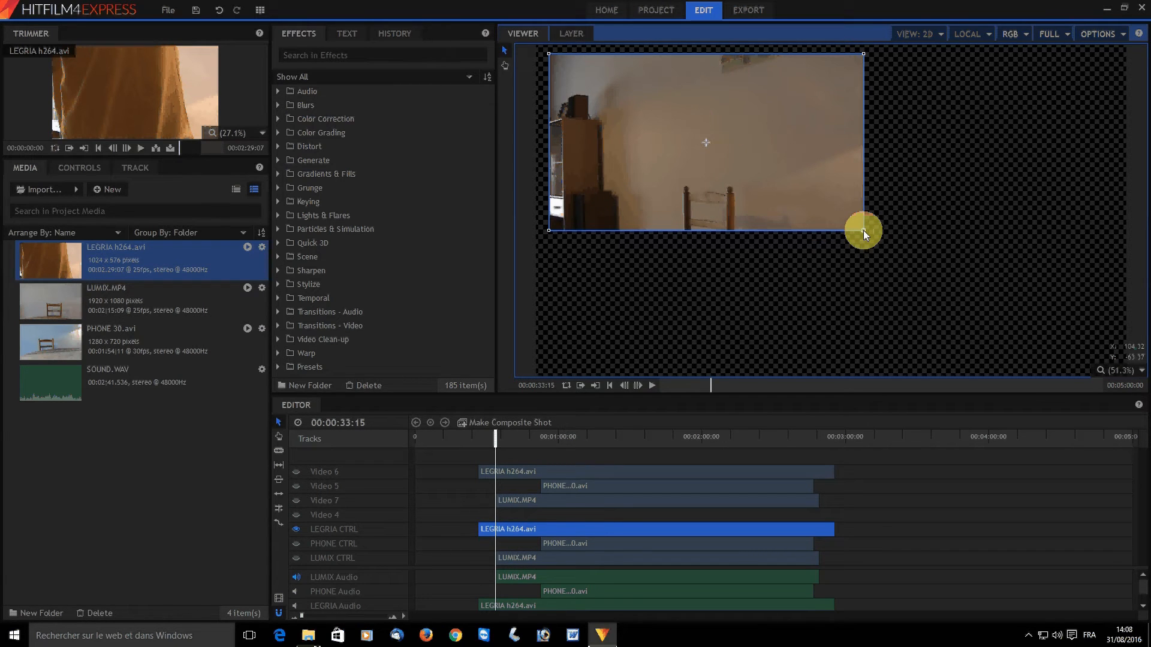
pyautogui.moveTo(863, 230); pyautogui.dragTo(686, 129)
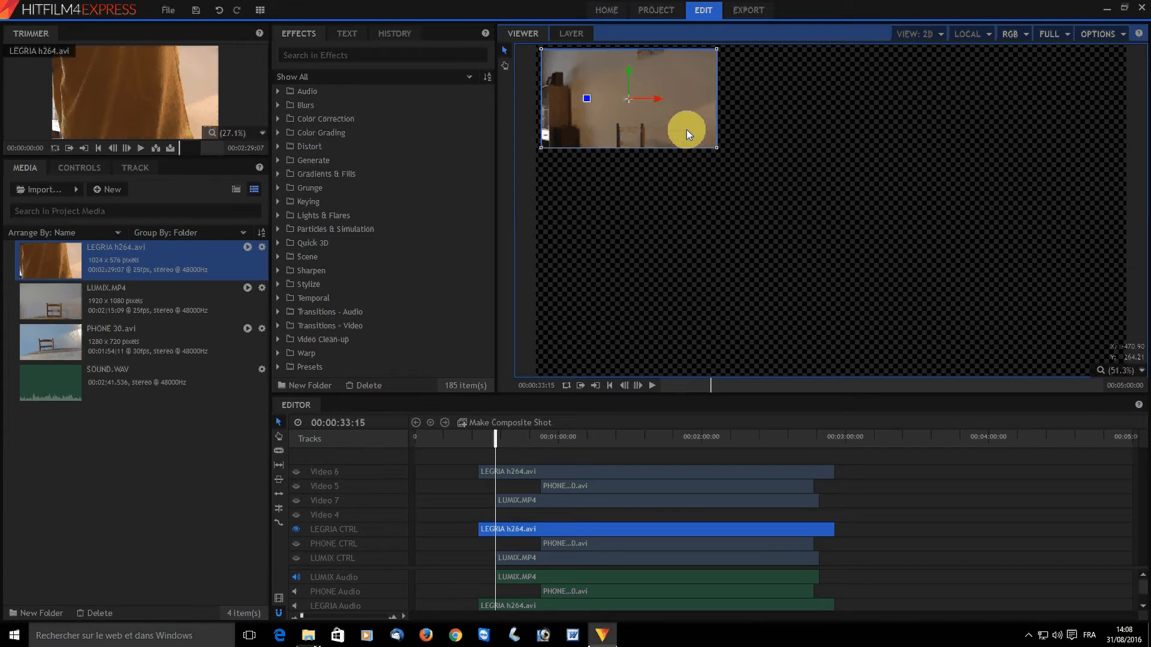
# Step: Show the PHONE CTRL track and, at 00:01:16:24, shrink its picture to a little under half its size
pyautogui.click(609, 544)
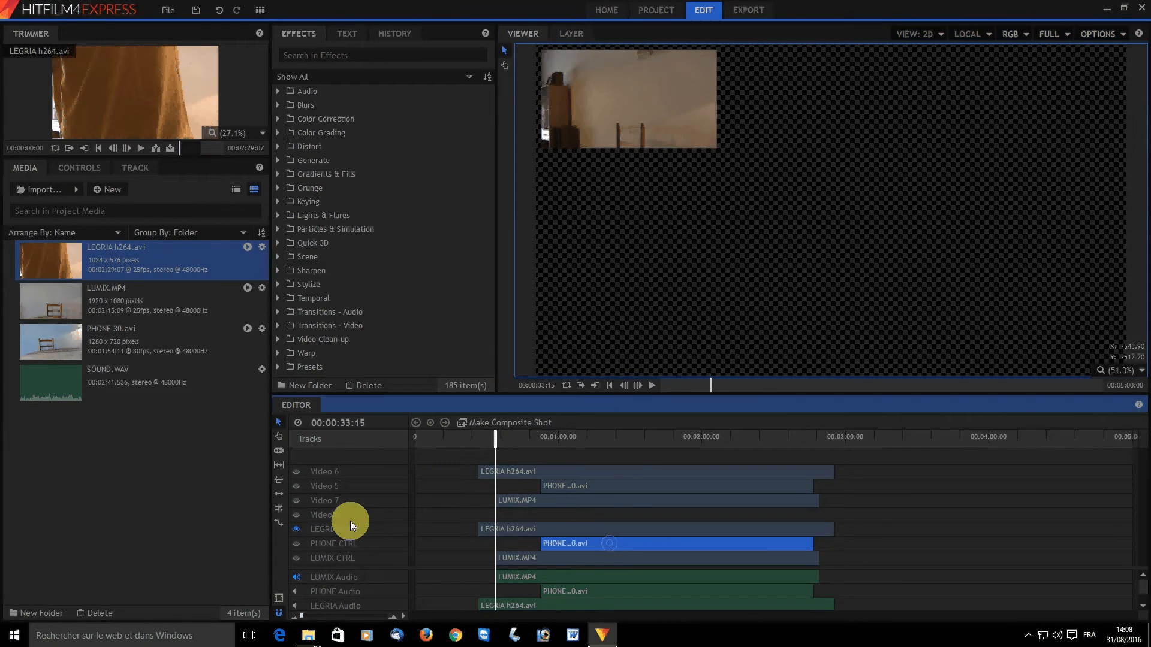
pyautogui.click(297, 544)
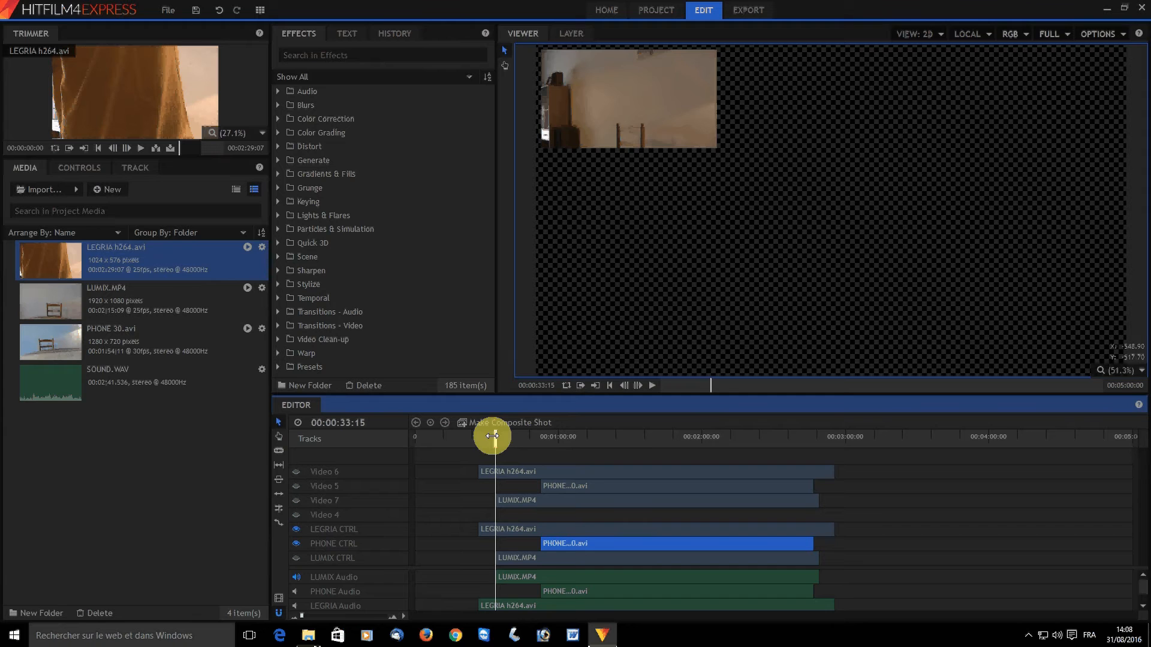
pyautogui.moveTo(493, 436); pyautogui.dragTo(599, 436)
pyautogui.click(818, 269)
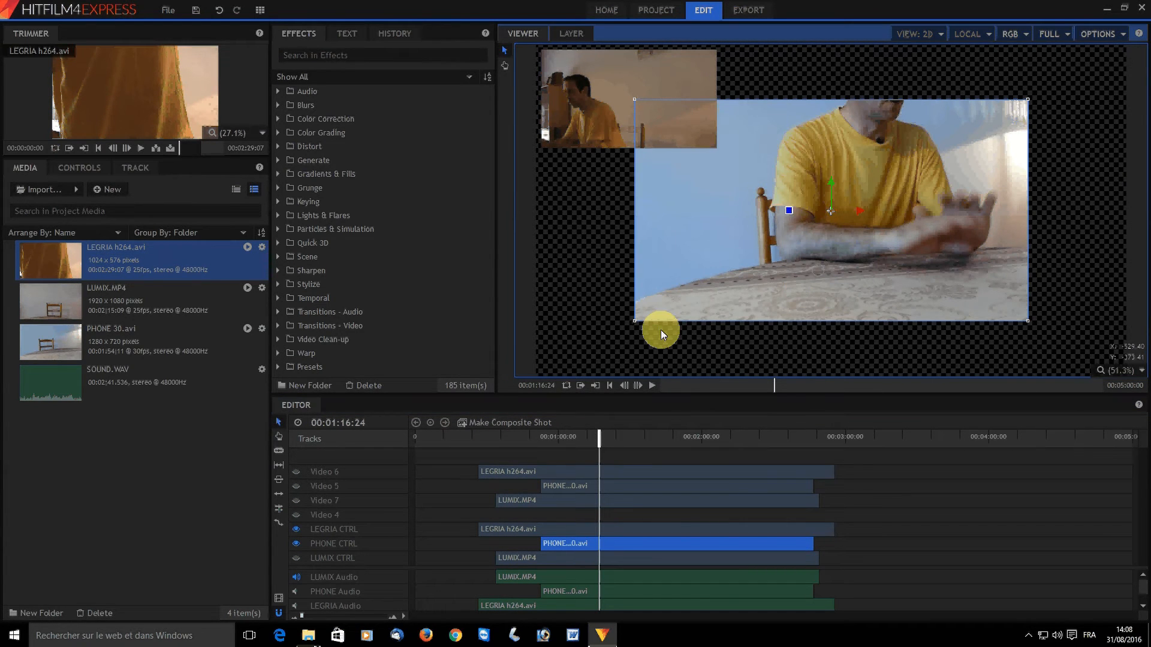
pyautogui.moveTo(636, 320); pyautogui.dragTo(742, 260)
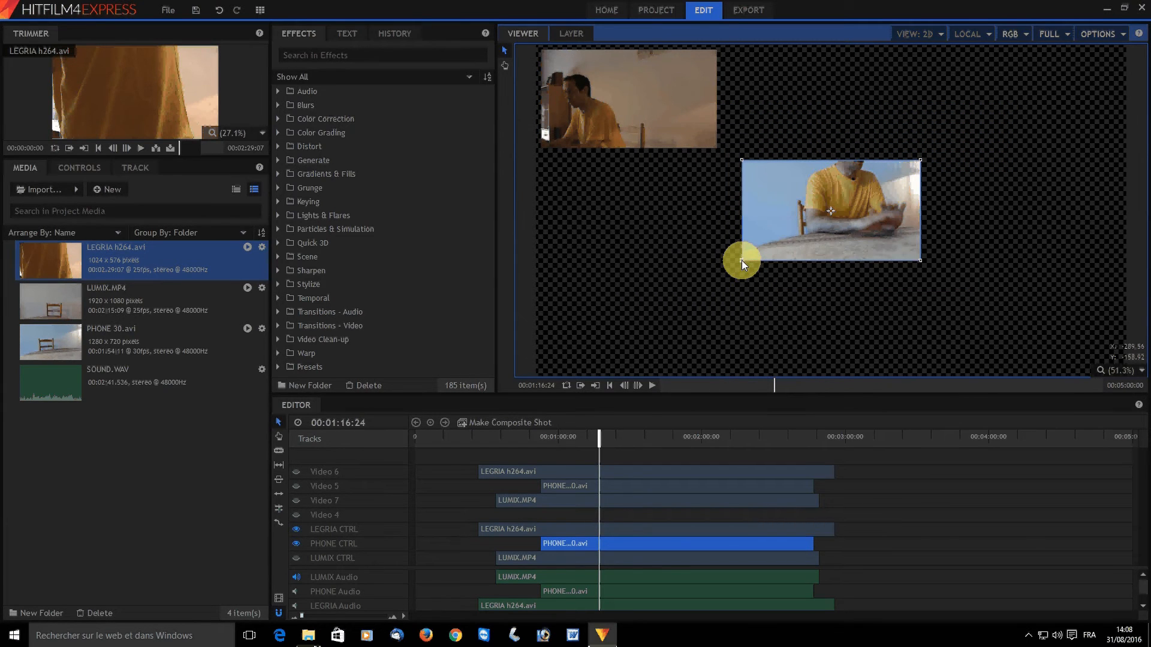
# Step: Place the PHONE CTRL picture at the frame's left edge, directly below the LEGRIA CTRL preview
pyautogui.moveTo(812, 242); pyautogui.dragTo(671, 241)
pyautogui.moveTo(624, 241)
pyautogui.mouseDown()
pyautogui.moveTo(617, 234)
pyautogui.moveTo(620, 250)
pyautogui.mouseUp()
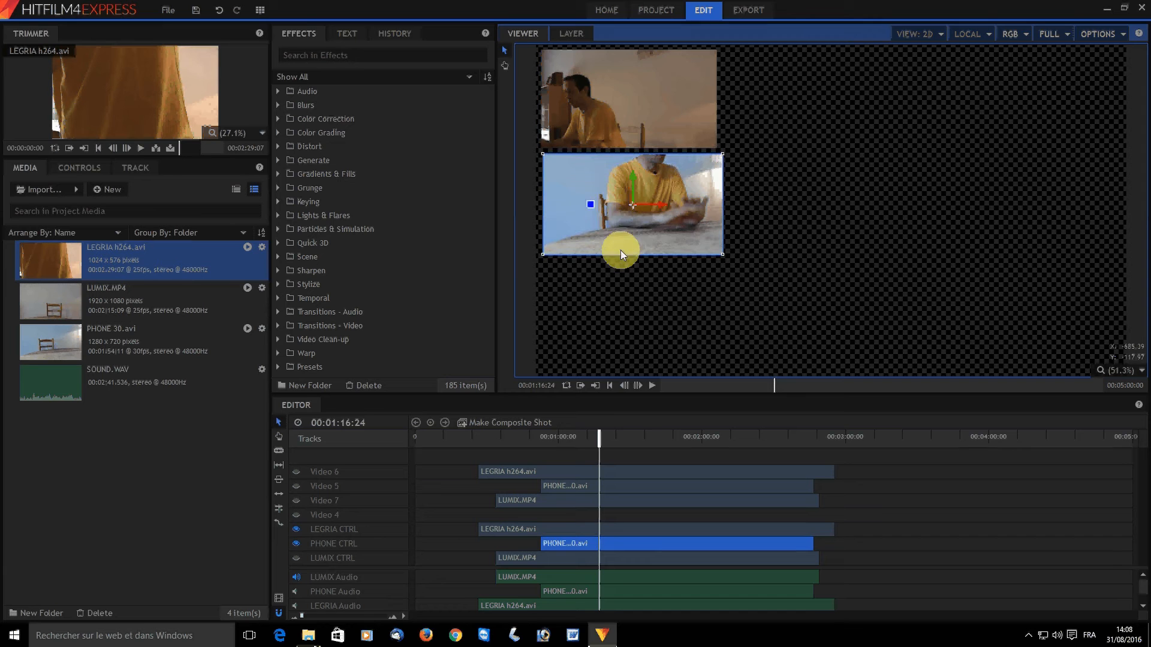
# Step: Show the LUMIX CTRL track, shrink its picture to about a third, and fit it into the frame's lower-left corner with the playhead at 00:01:10:24
pyautogui.click(583, 537)
pyautogui.click(580, 559)
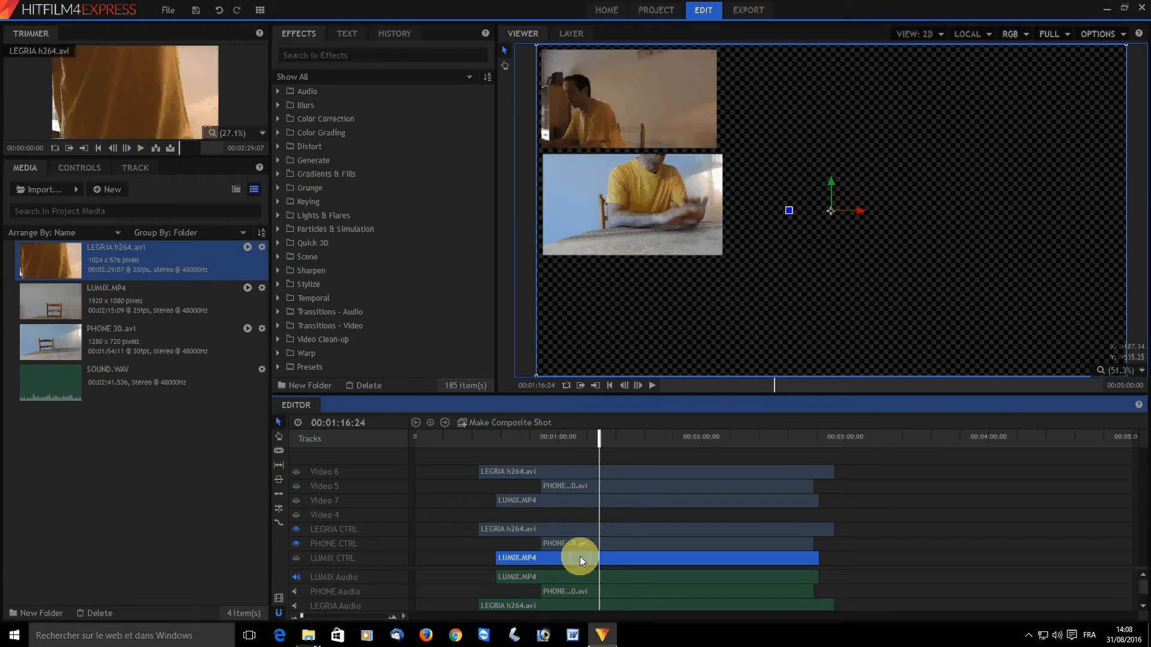
pyautogui.click(294, 560)
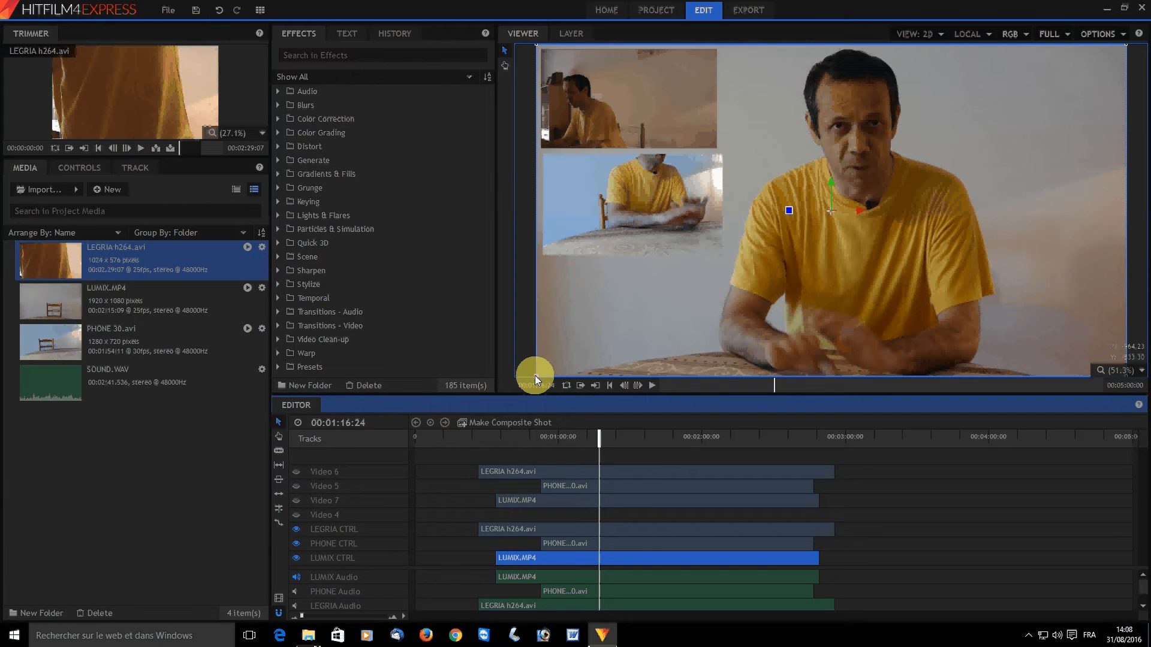
pyautogui.moveTo(535, 375); pyautogui.dragTo(578, 341)
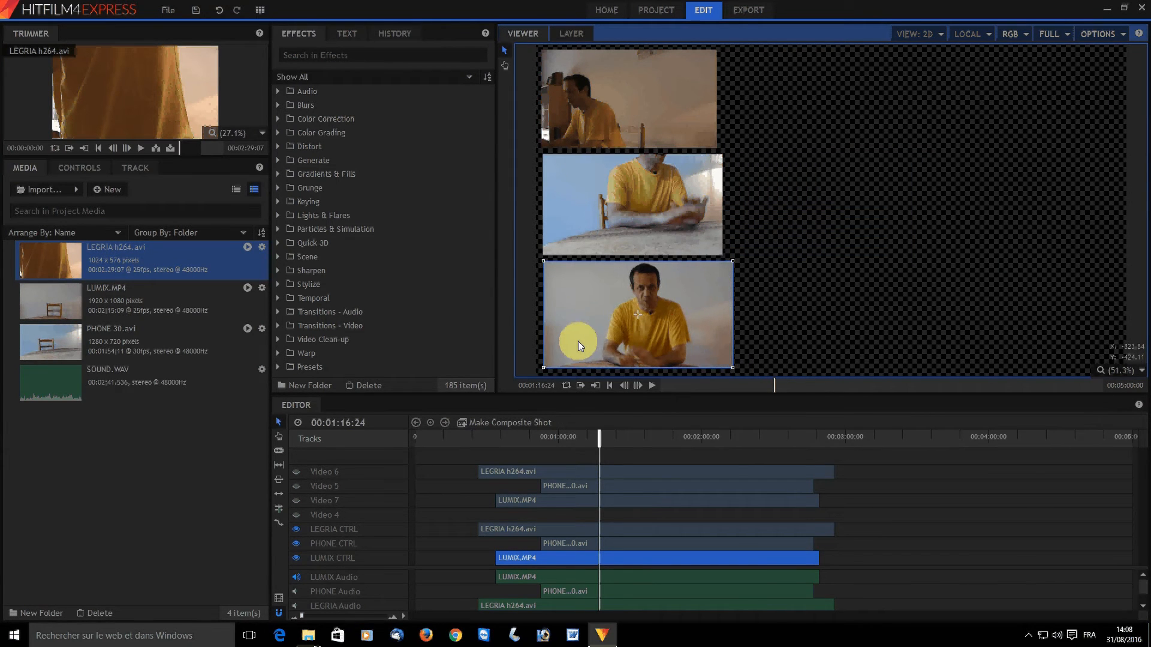
pyautogui.moveTo(599, 437)
pyautogui.mouseDown()
pyautogui.moveTo(555, 437)
pyautogui.moveTo(587, 437)
pyautogui.mouseUp()
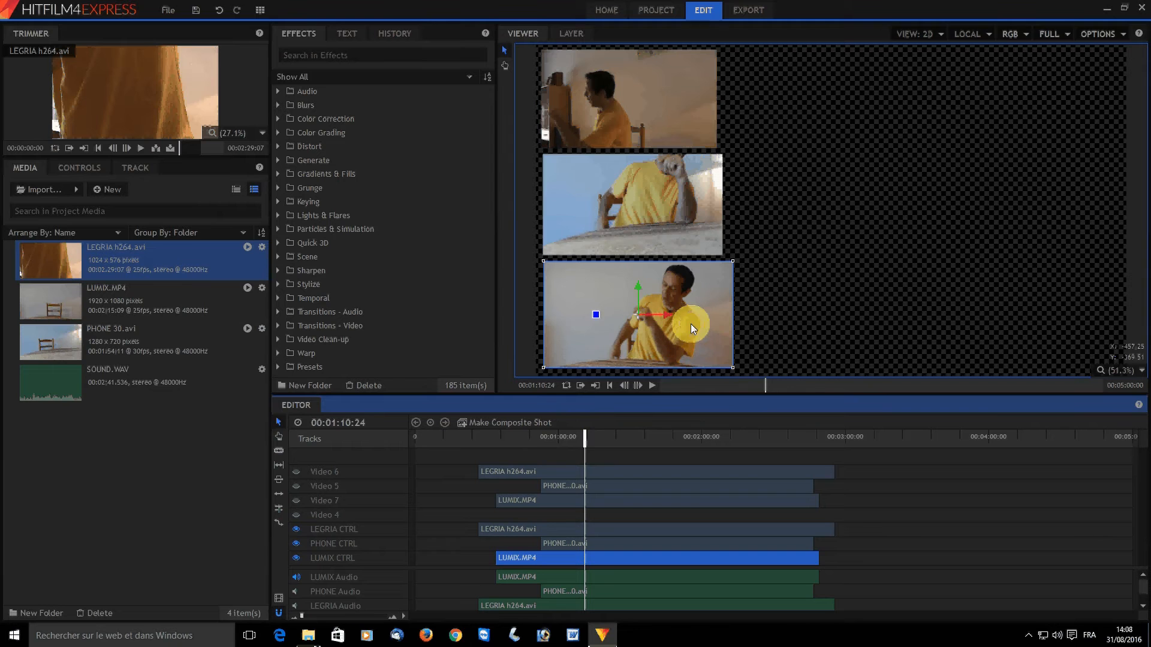
pyautogui.moveTo(691, 323); pyautogui.dragTo(689, 331)
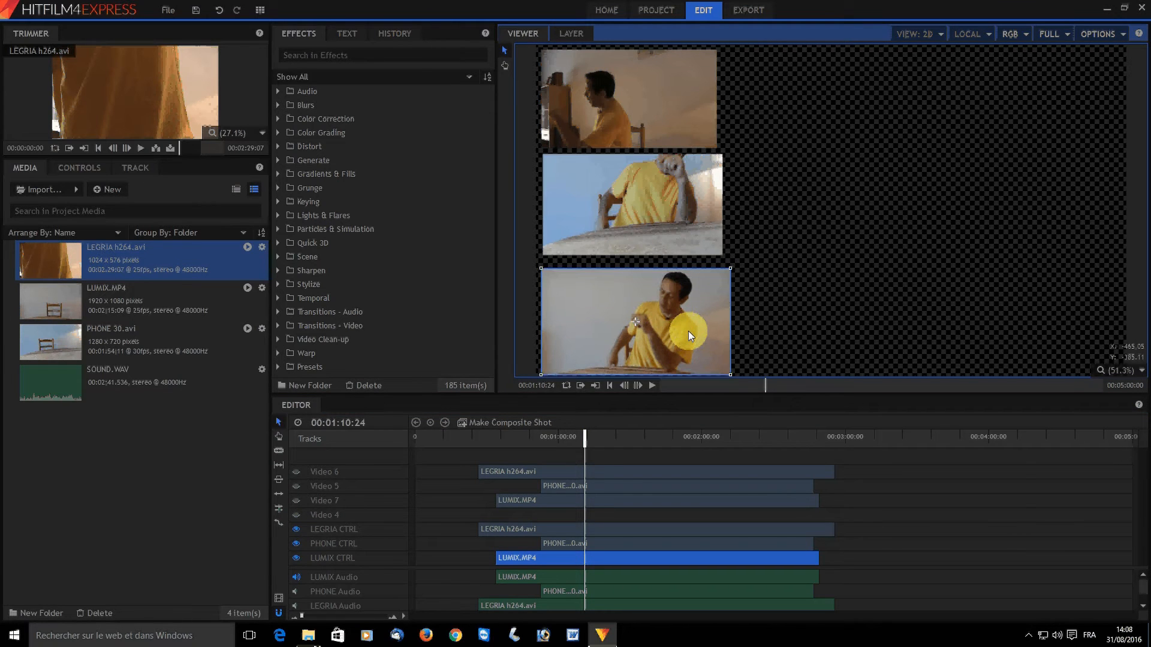
# Step: Enlarge the PHONE CTRL and LEGRIA CTRL previews to about the LUMIX CTRL preview's width and stack them closely above it
pyautogui.click(674, 214)
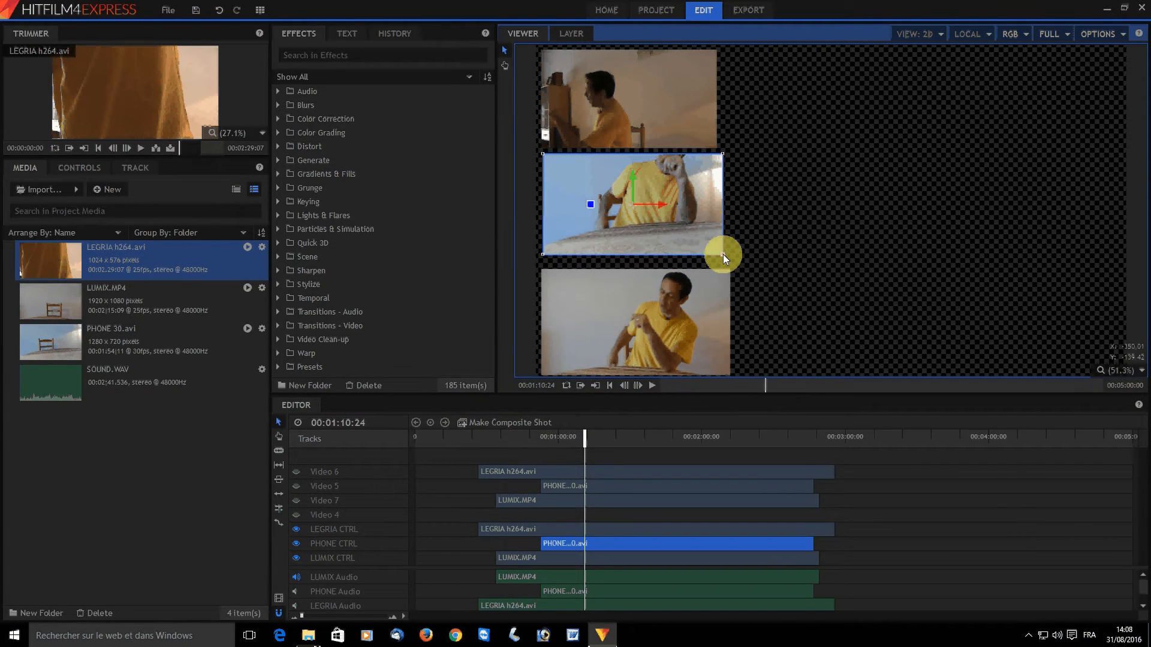
pyautogui.moveTo(723, 254); pyautogui.dragTo(704, 226)
pyautogui.click(707, 99)
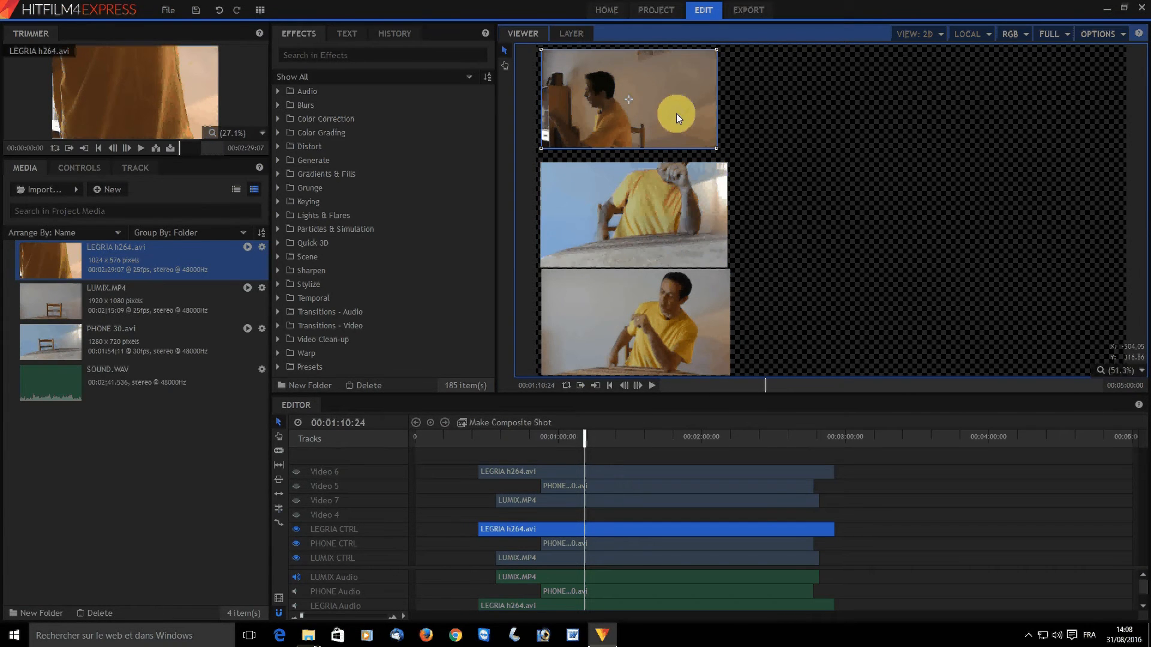
pyautogui.moveTo(676, 113); pyautogui.dragTo(677, 116)
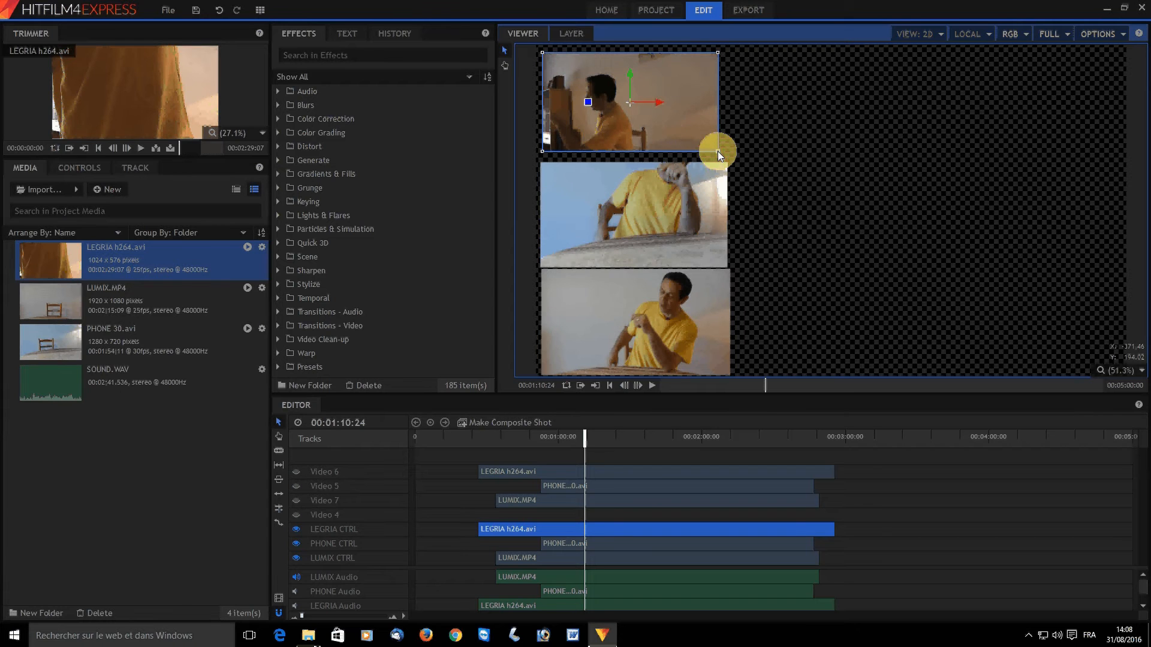
pyautogui.moveTo(718, 151); pyautogui.dragTo(710, 137)
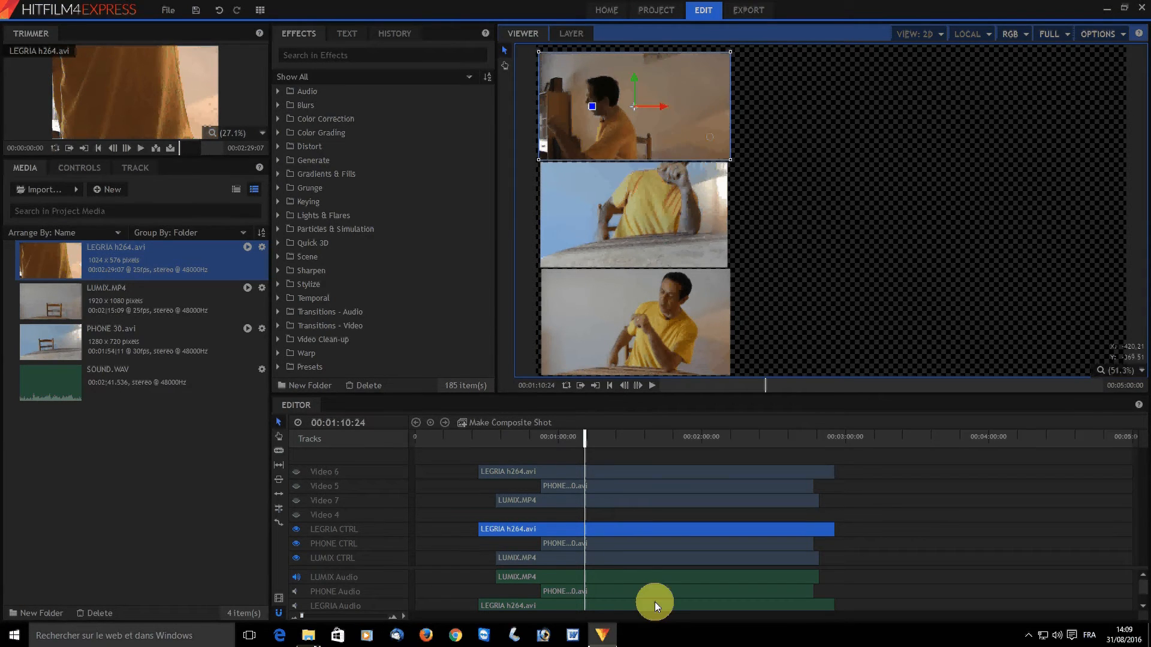
# Step: Show Video 7 and place its LUMIX picture beside the previews at position 305, 0 with a scale of about 63.2%
pyautogui.click(636, 502)
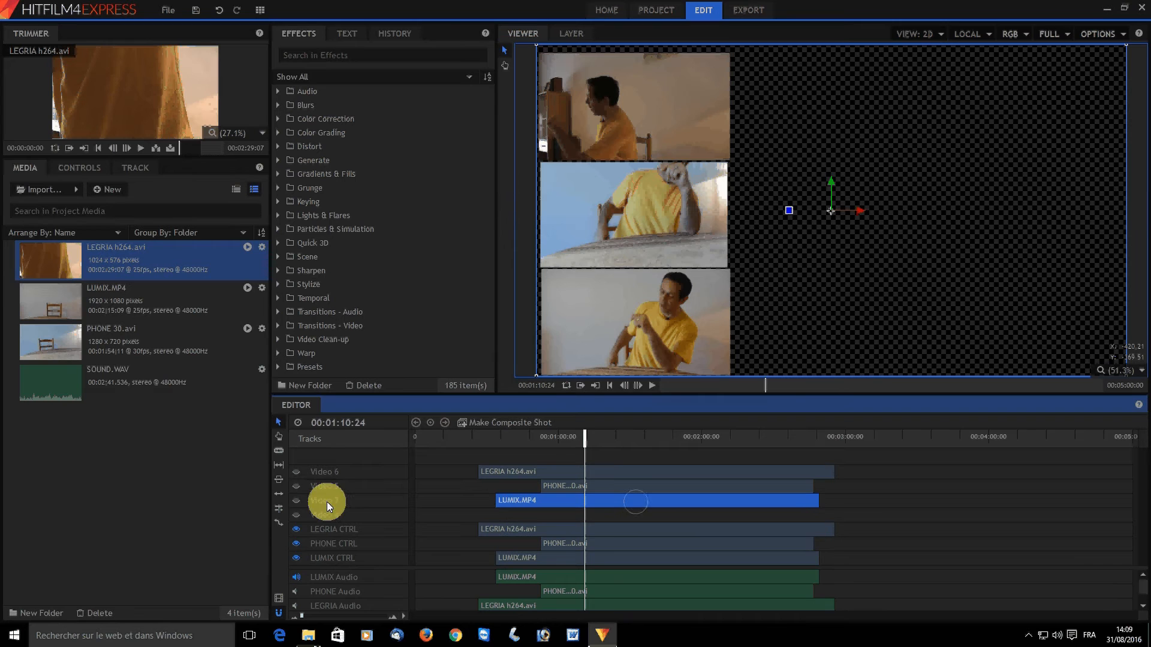
pyautogui.click(296, 500)
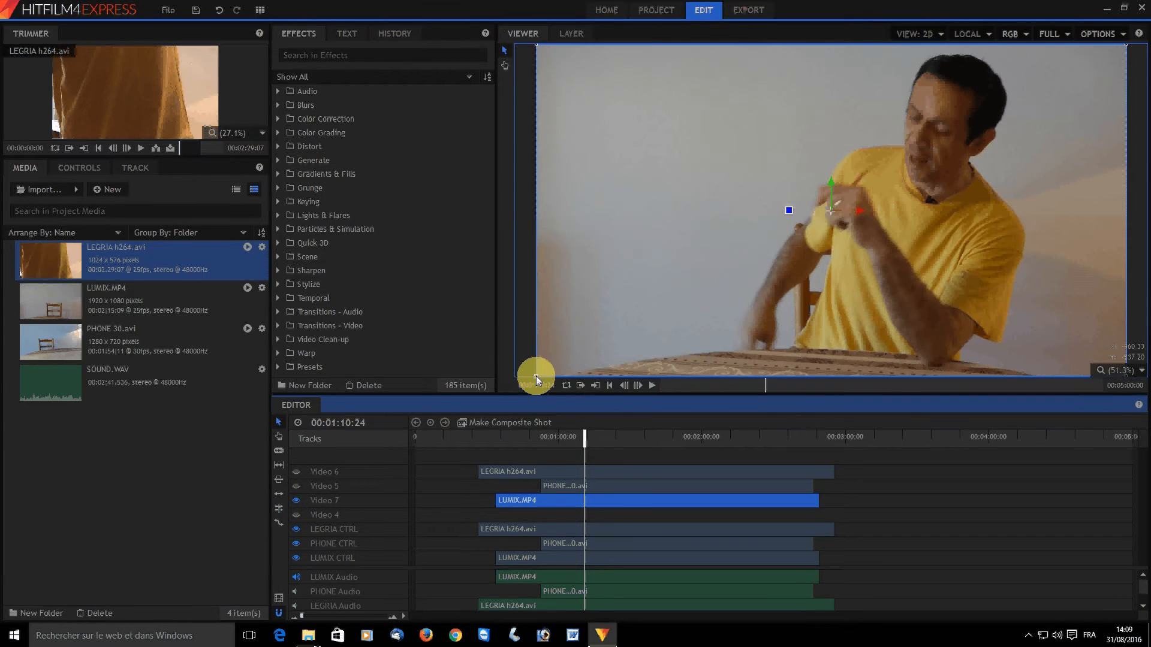
pyautogui.moveTo(537, 376); pyautogui.dragTo(667, 297)
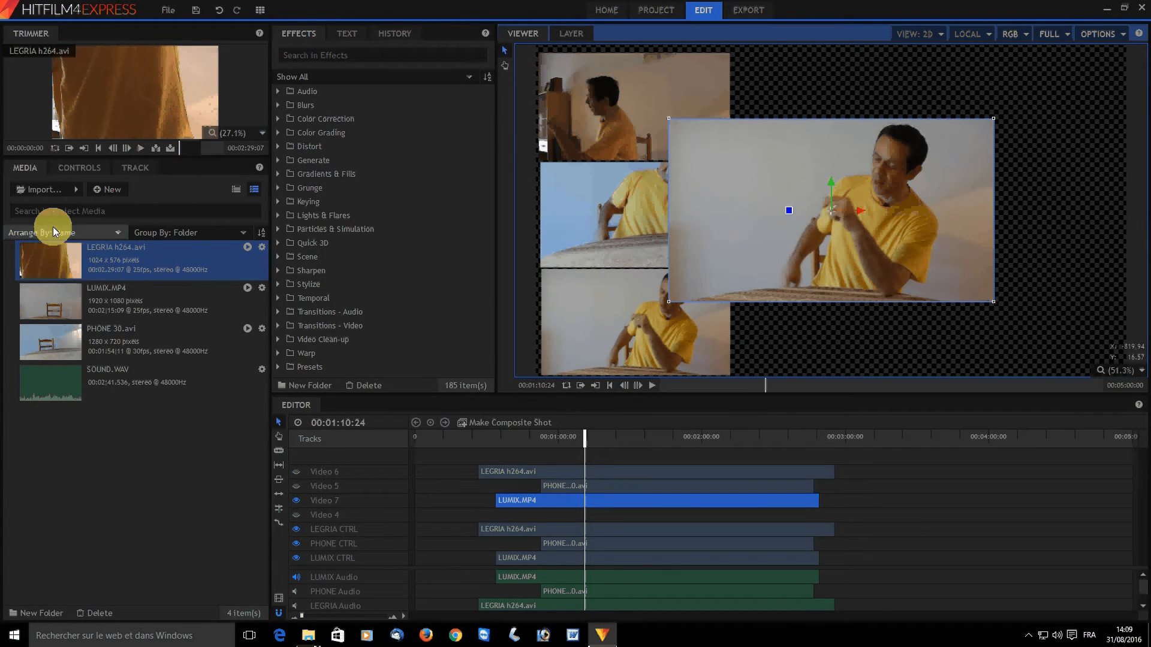
pyautogui.click(82, 169)
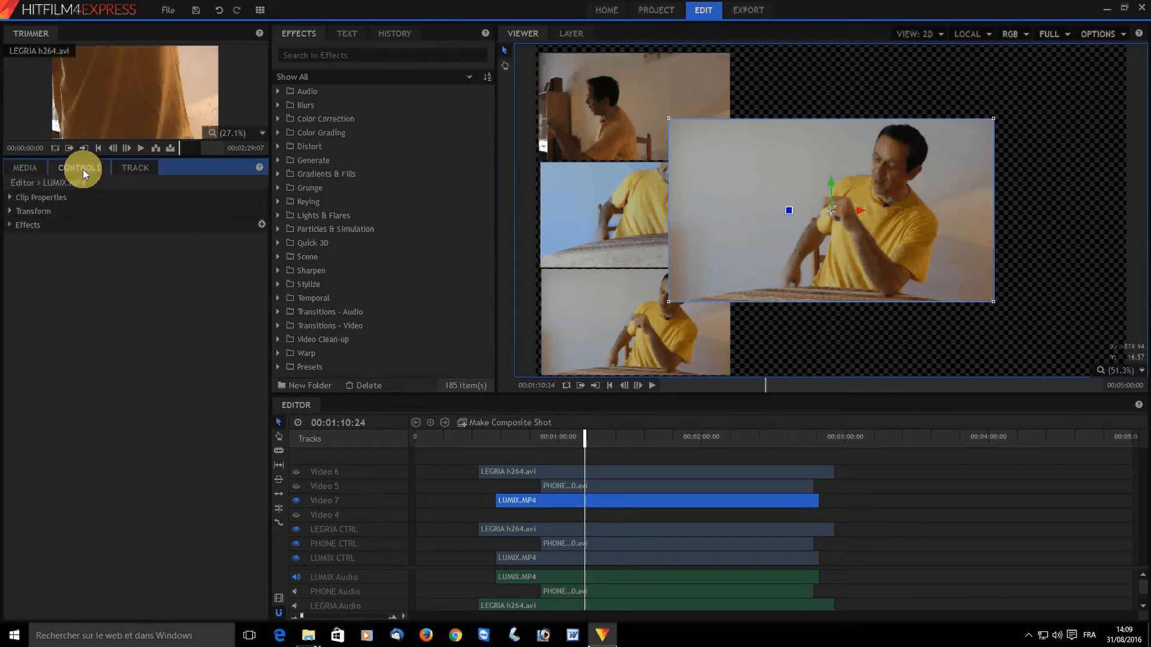
pyautogui.click(9, 211)
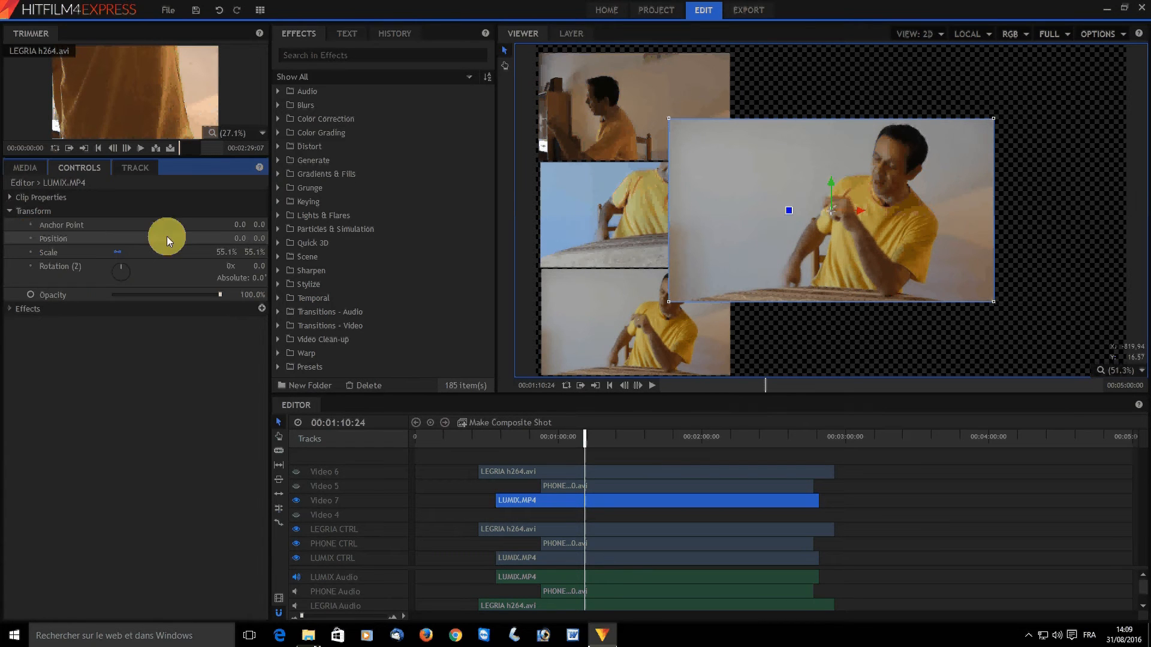
pyautogui.moveTo(241, 239); pyautogui.dragTo(242, 237)
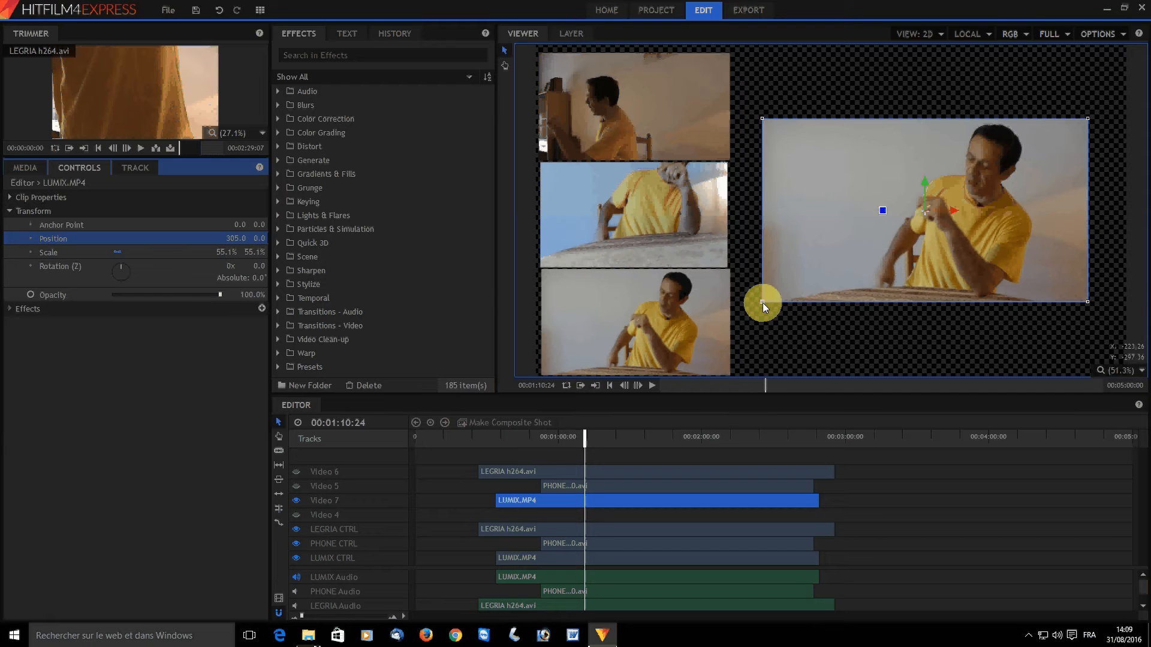
pyautogui.moveTo(763, 303); pyautogui.dragTo(746, 327)
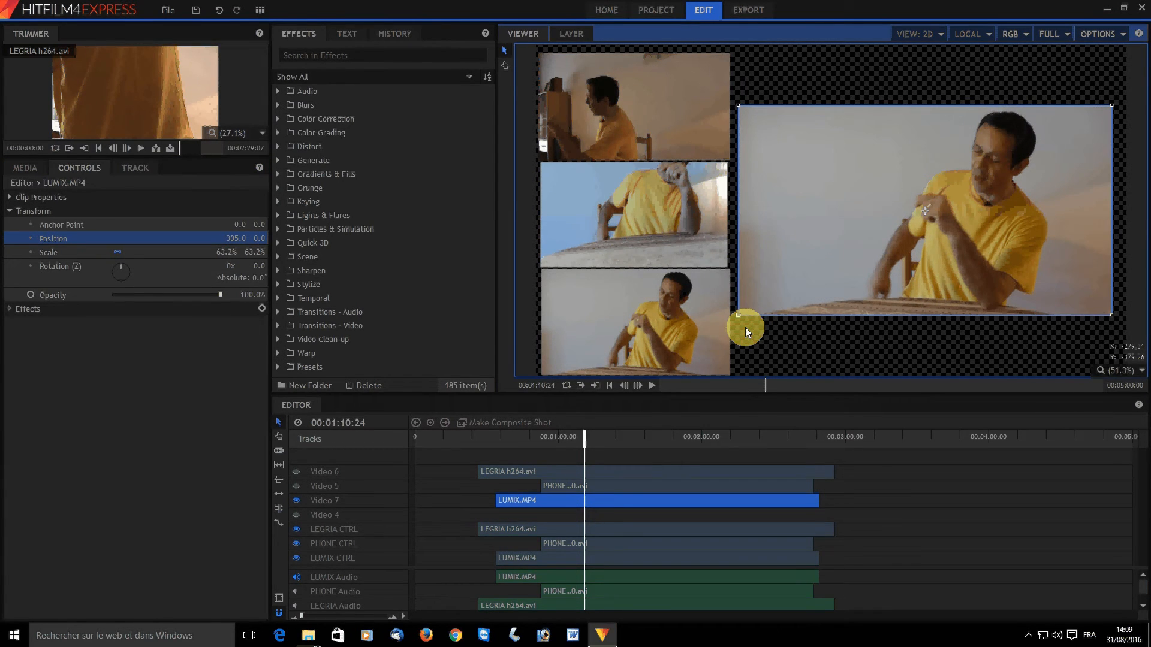
# Step: Match the PHONE clip on Video 5 to the large LUMIX picture with position 305, 0 and about 94.5% scale, checking it by briefly showing the track
pyautogui.click(627, 487)
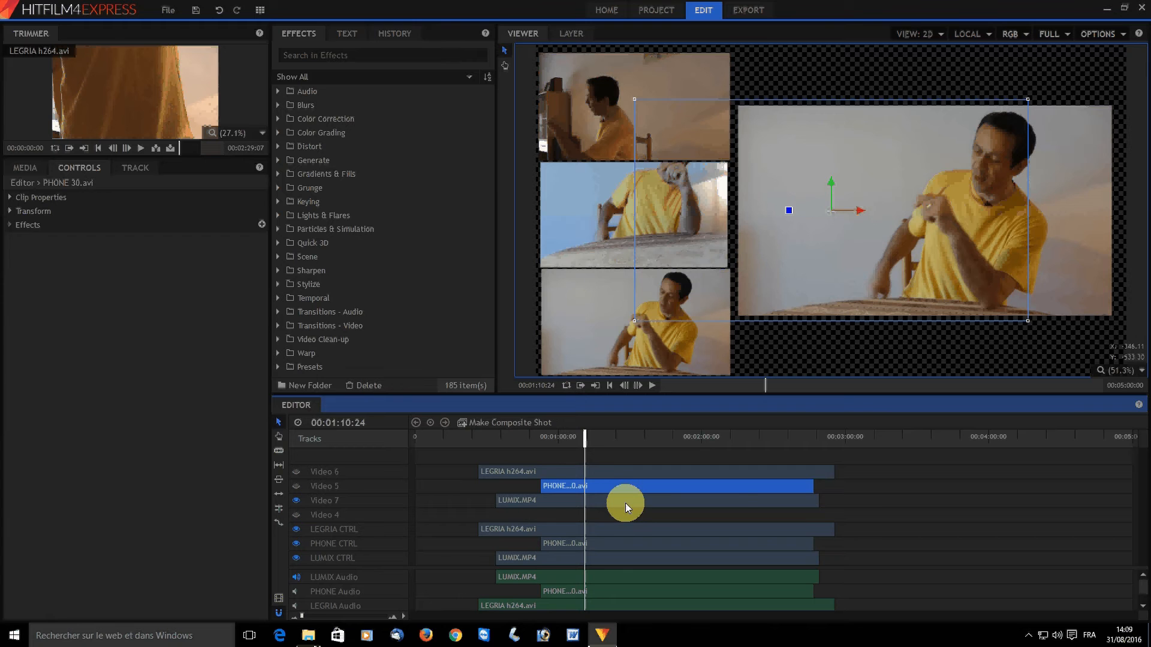
pyautogui.click(626, 504)
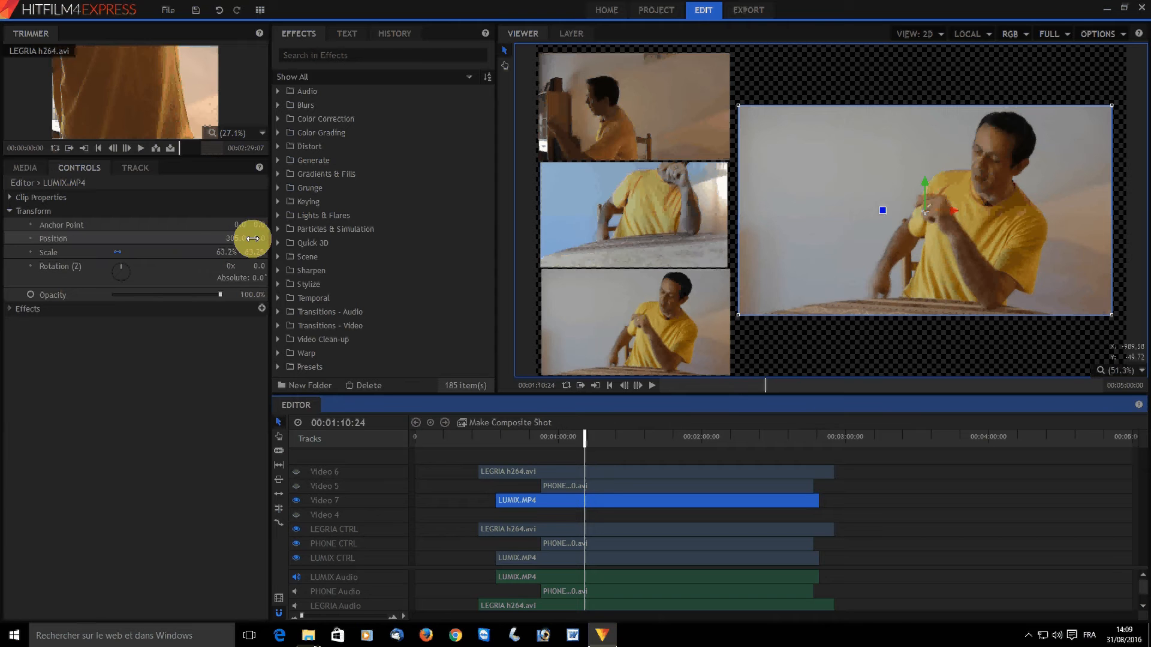
pyautogui.click(604, 489)
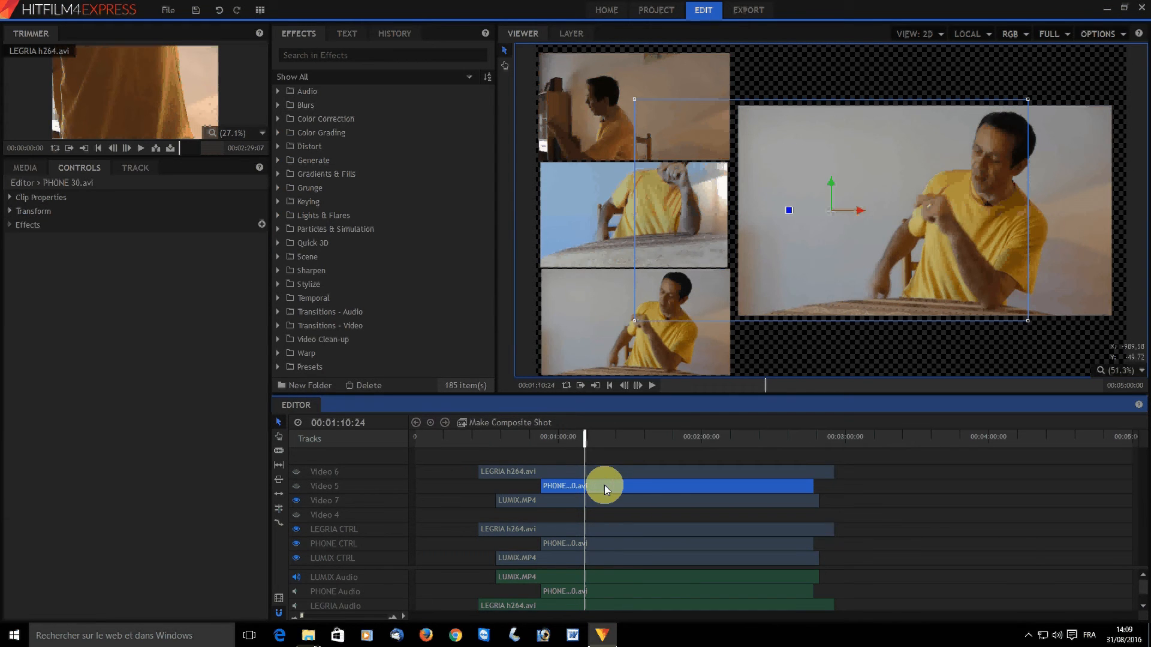
pyautogui.click(11, 213)
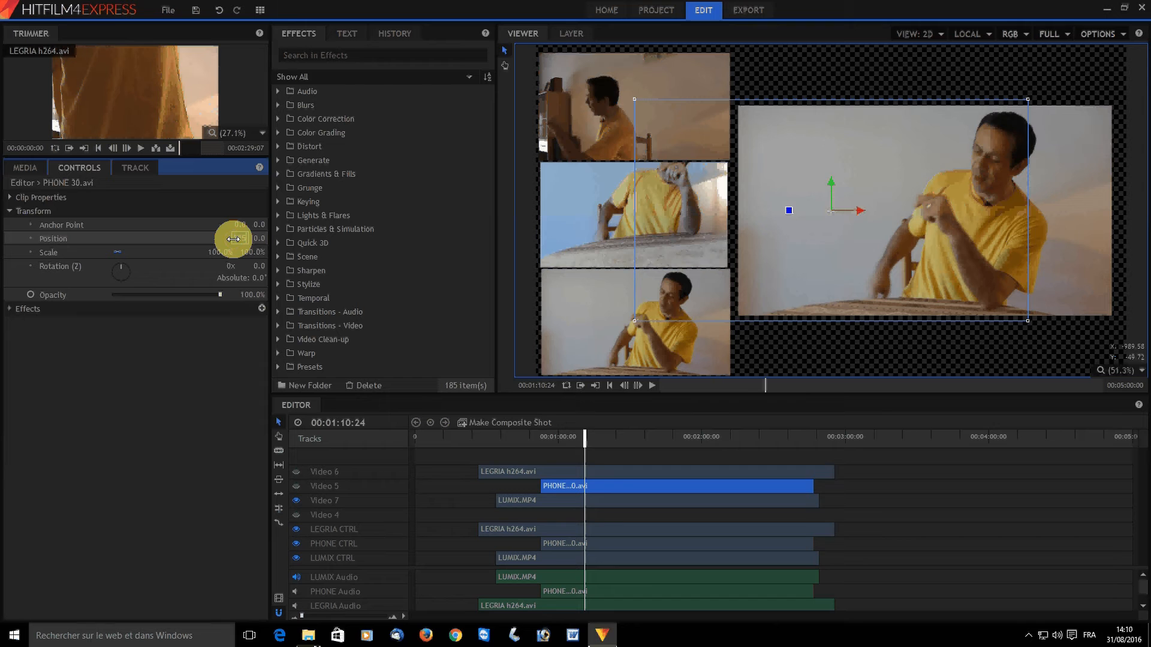
pyautogui.moveTo(233, 239); pyautogui.dragTo(233, 239)
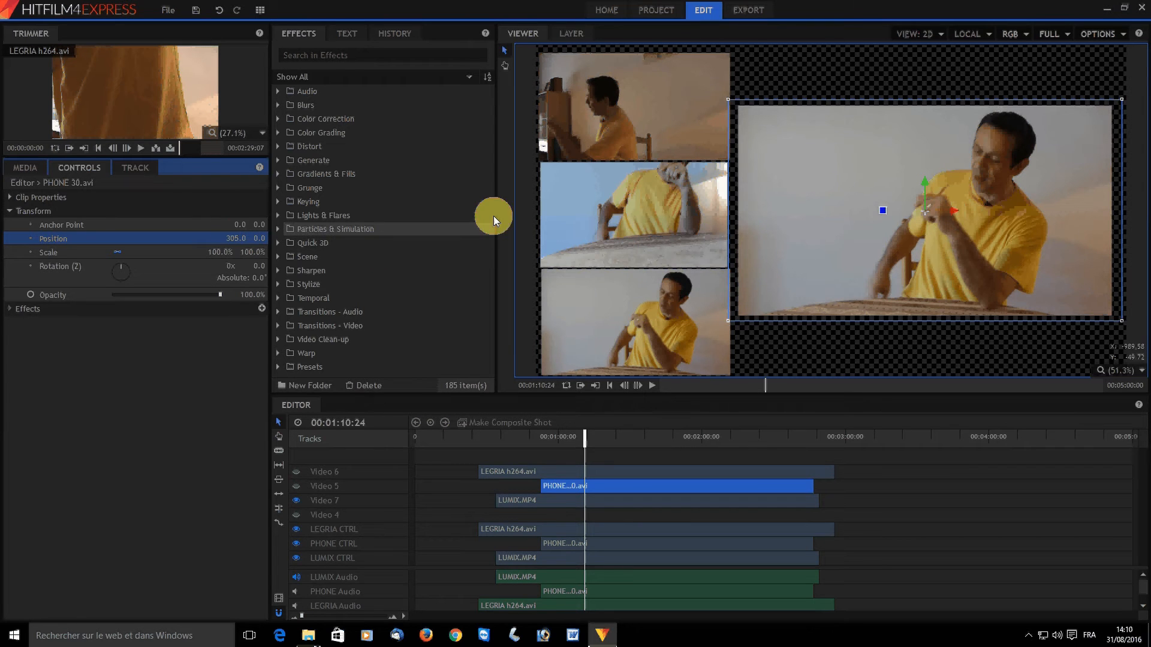
pyautogui.click(728, 99)
pyautogui.moveTo(728, 99); pyautogui.dragTo(739, 106)
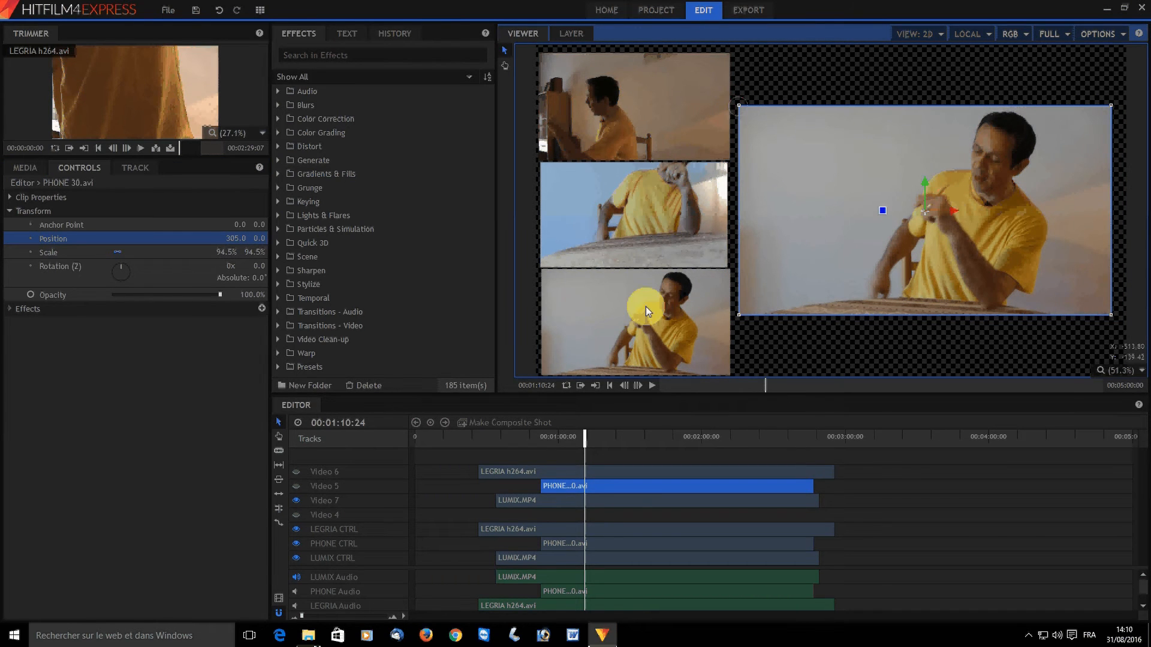
pyautogui.click(295, 488)
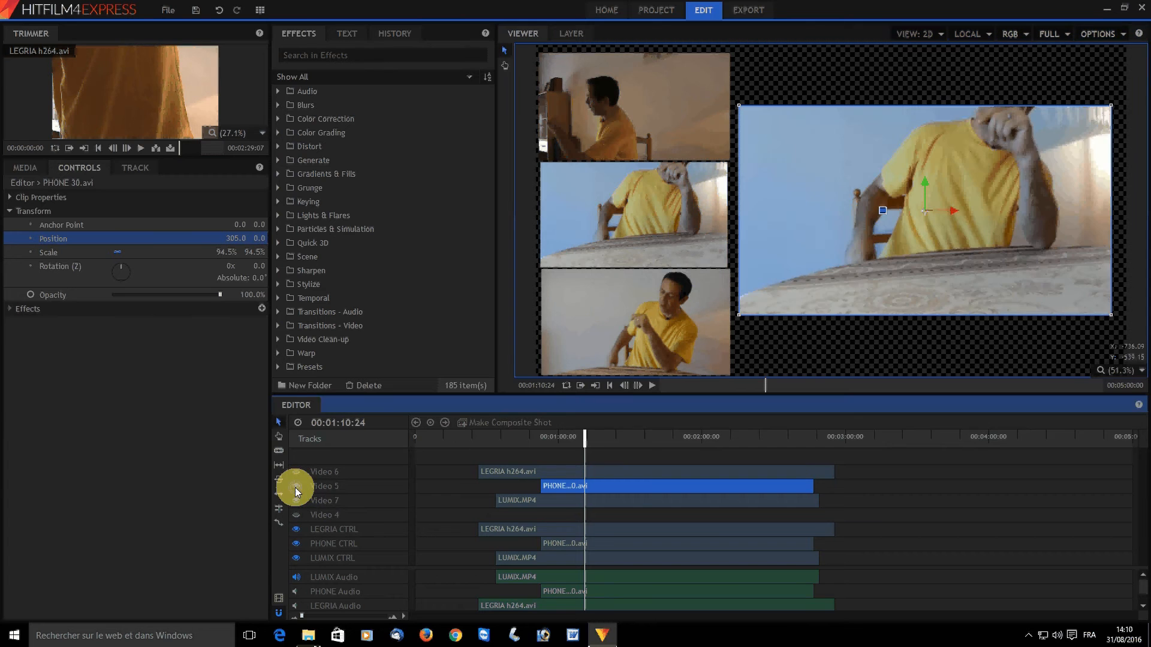
pyautogui.click(295, 492)
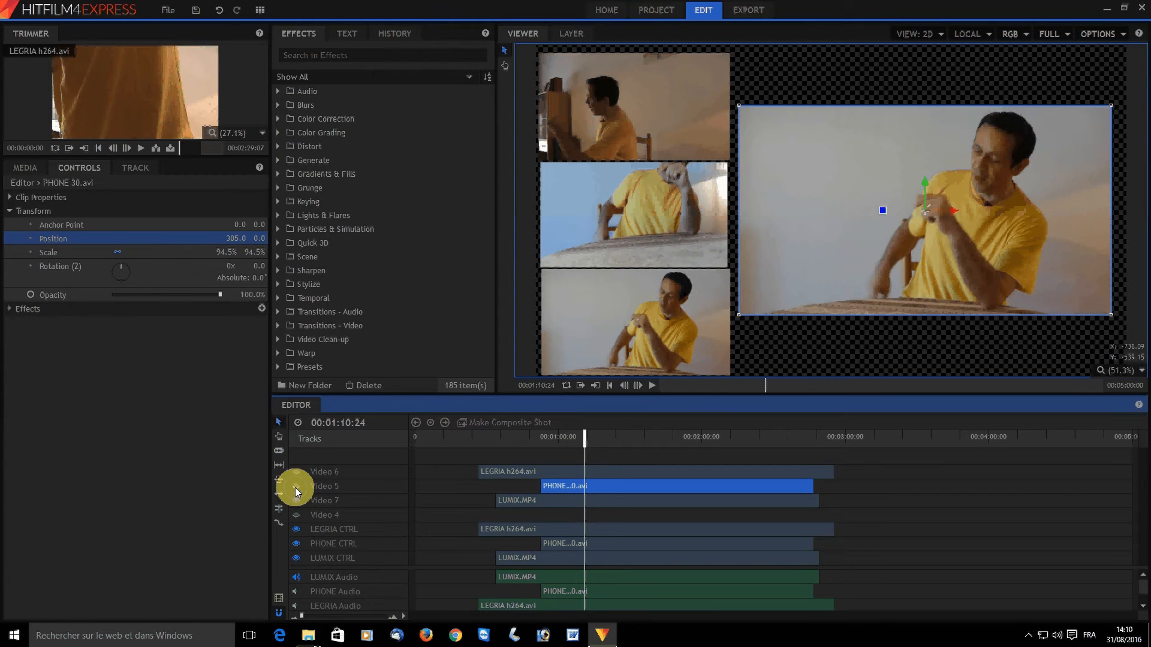
# Step: Set the Video 6 LEGRIA clip's position to 305, 0 and scale it to about 118.8% to cover the large LUMIX picture
pyautogui.click(517, 471)
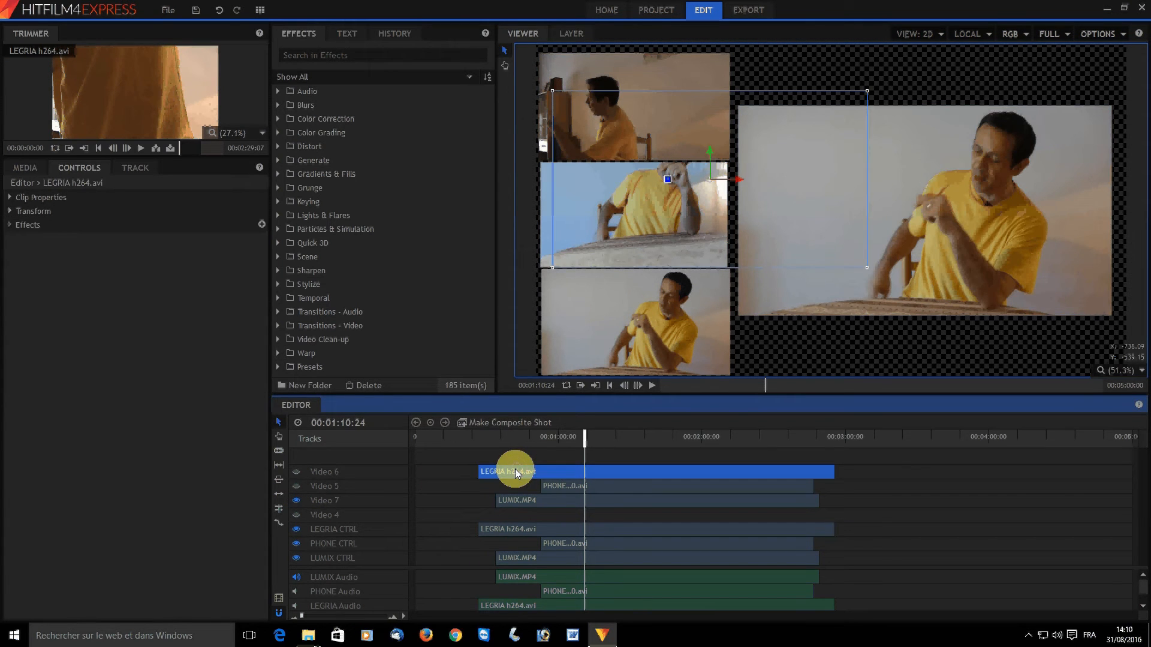
pyautogui.click(10, 211)
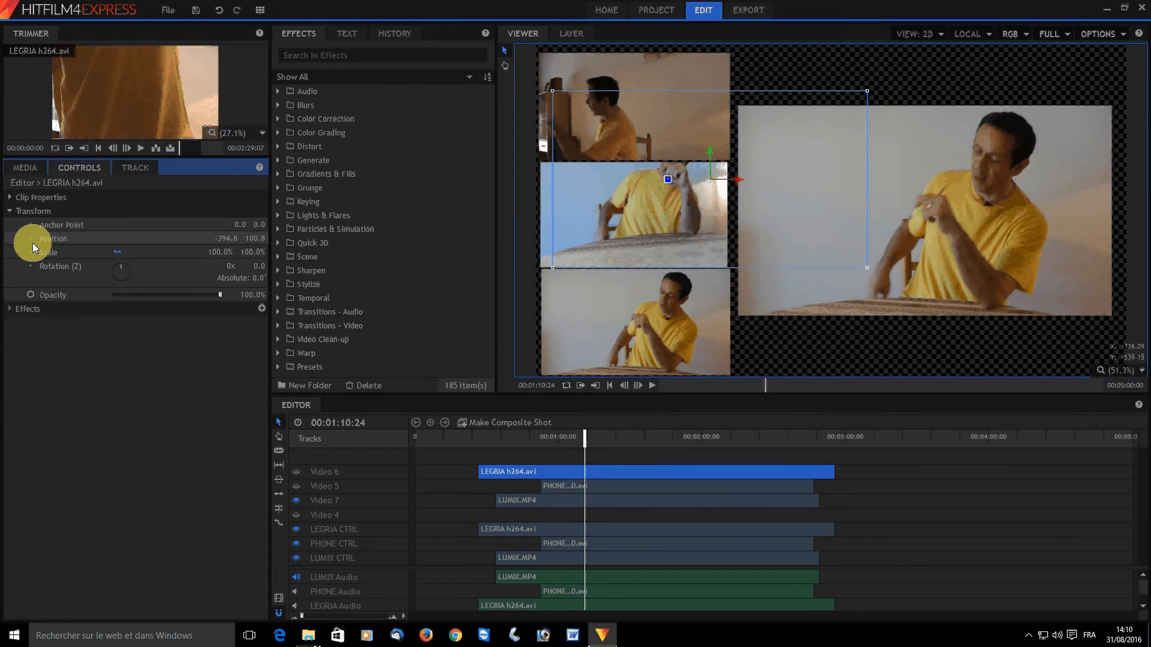
pyautogui.click(226, 242)
pyautogui.write('305')
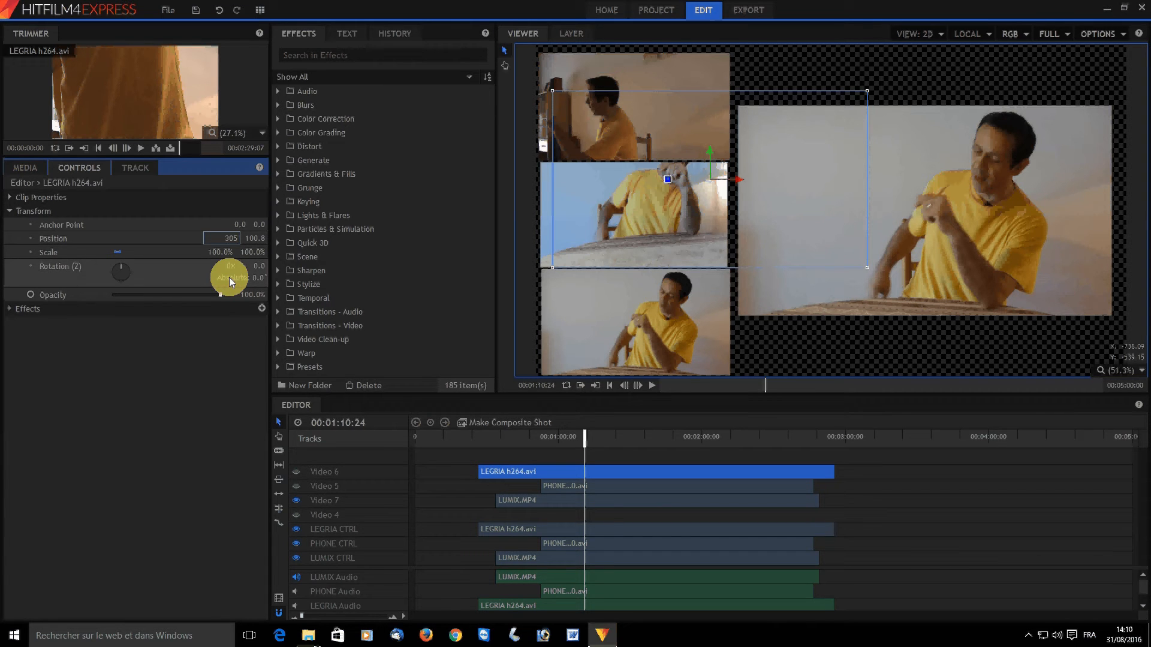
pyautogui.click(257, 238)
pyautogui.write('0')
pyautogui.press('Return')
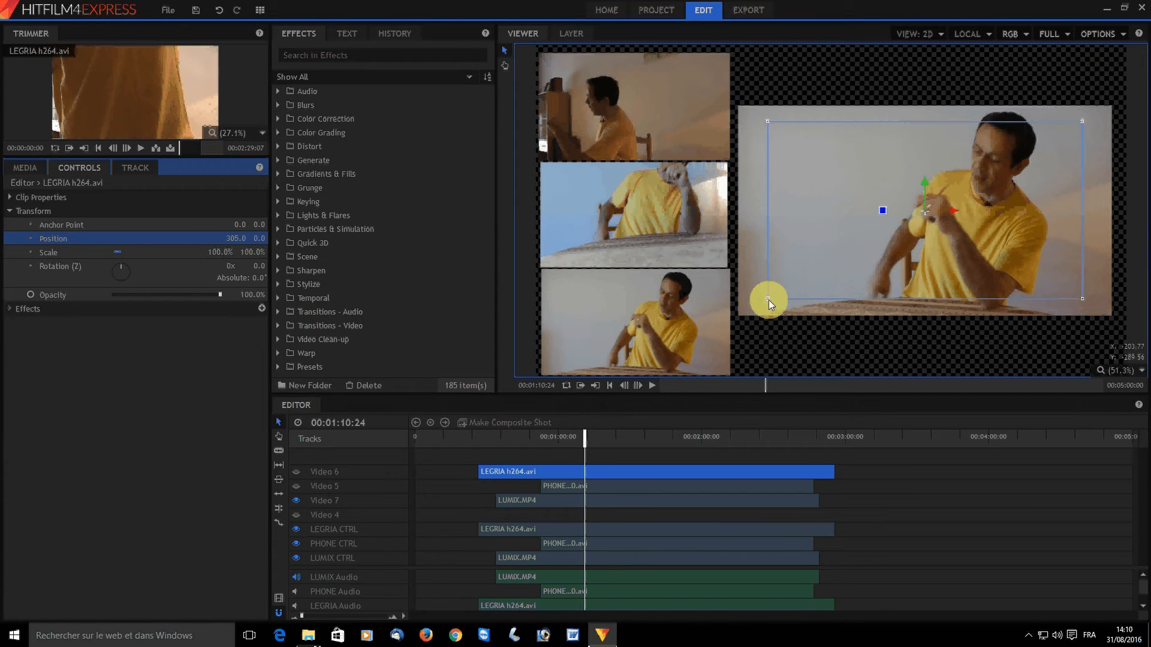
pyautogui.moveTo(769, 300); pyautogui.dragTo(740, 318)
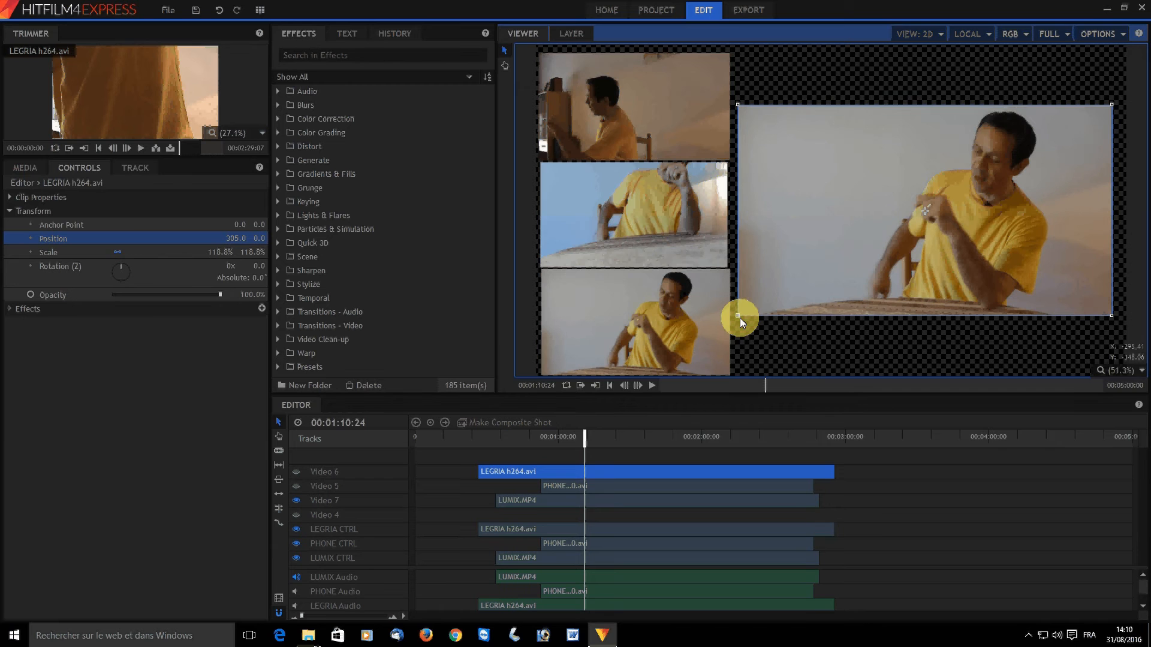
# Step: Check the fit of the large pictures by briefly showing the upper video tracks, leaving Video 6 and Video 5 hidden
pyautogui.click(297, 472)
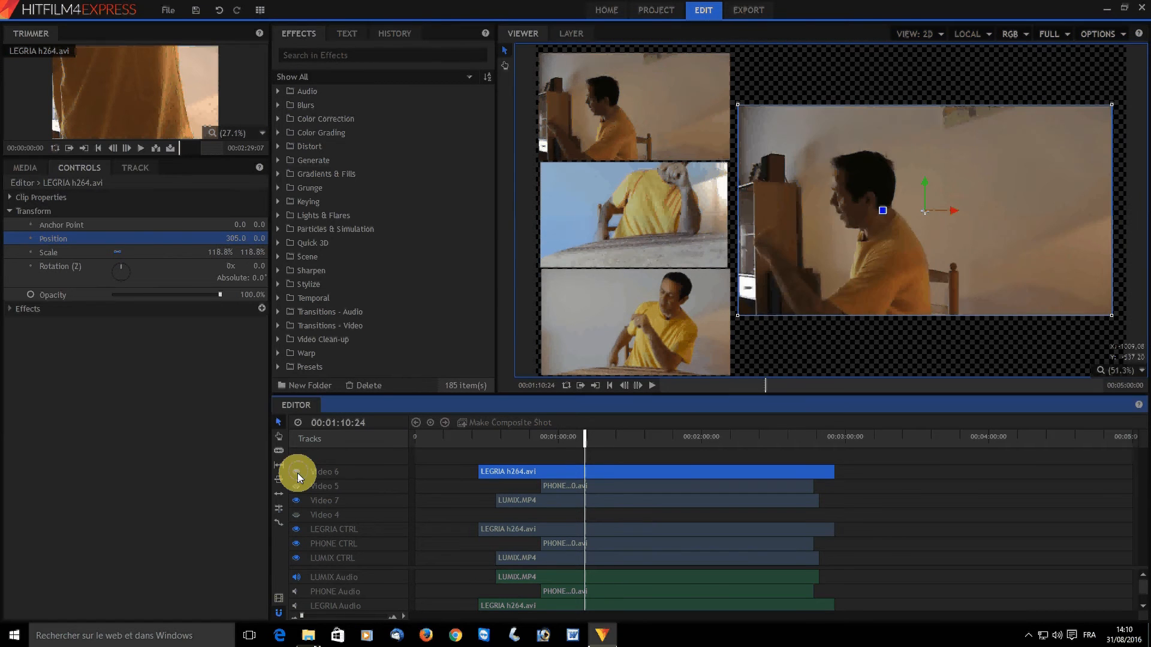
pyautogui.click(298, 473)
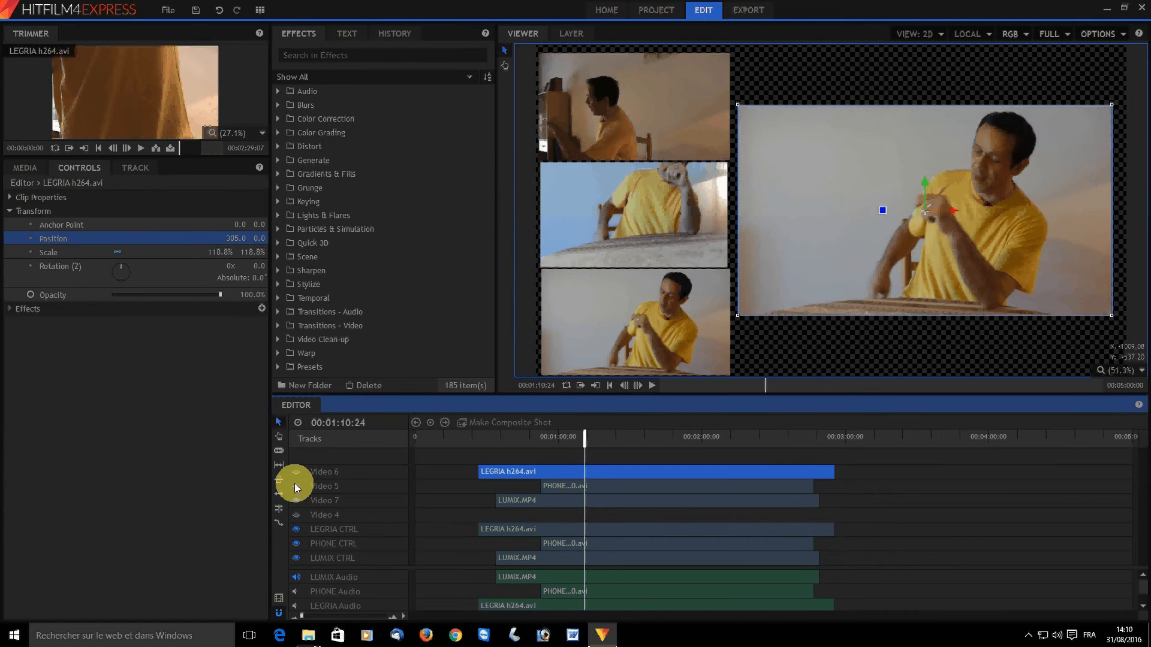
pyautogui.click(294, 483)
pyautogui.click(295, 473)
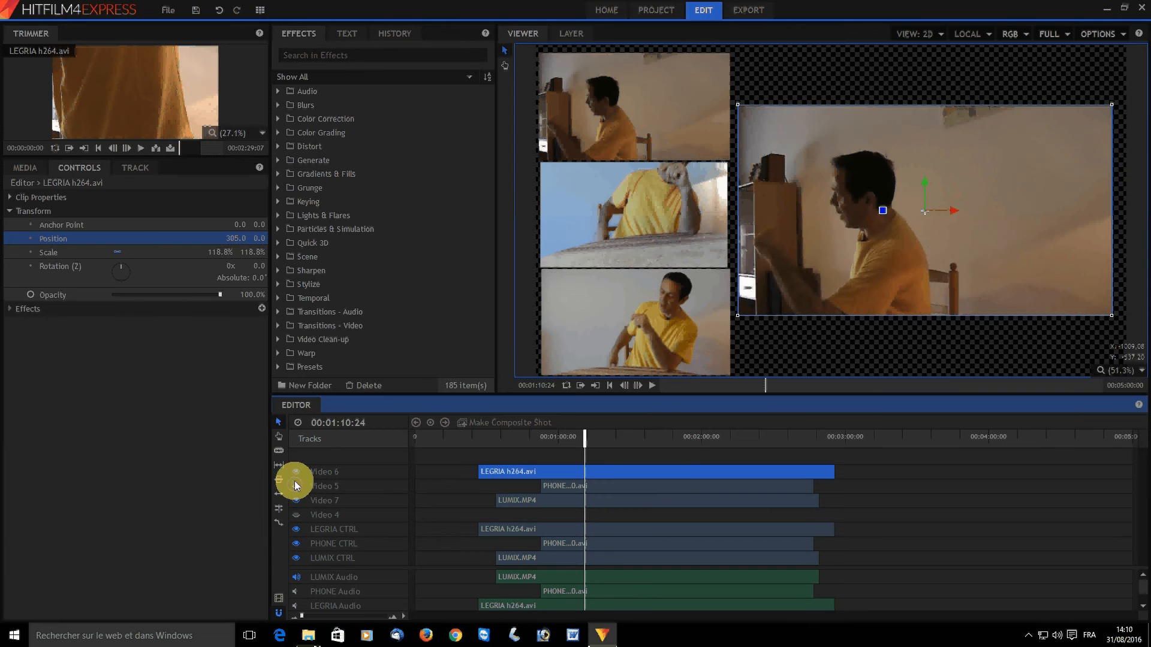
pyautogui.click(295, 474)
# Step: Try moving the LEGRIA CTRL preview downward at 00:01:33:00, and undo the move
pyautogui.moveTo(585, 434); pyautogui.dragTo(638, 436)
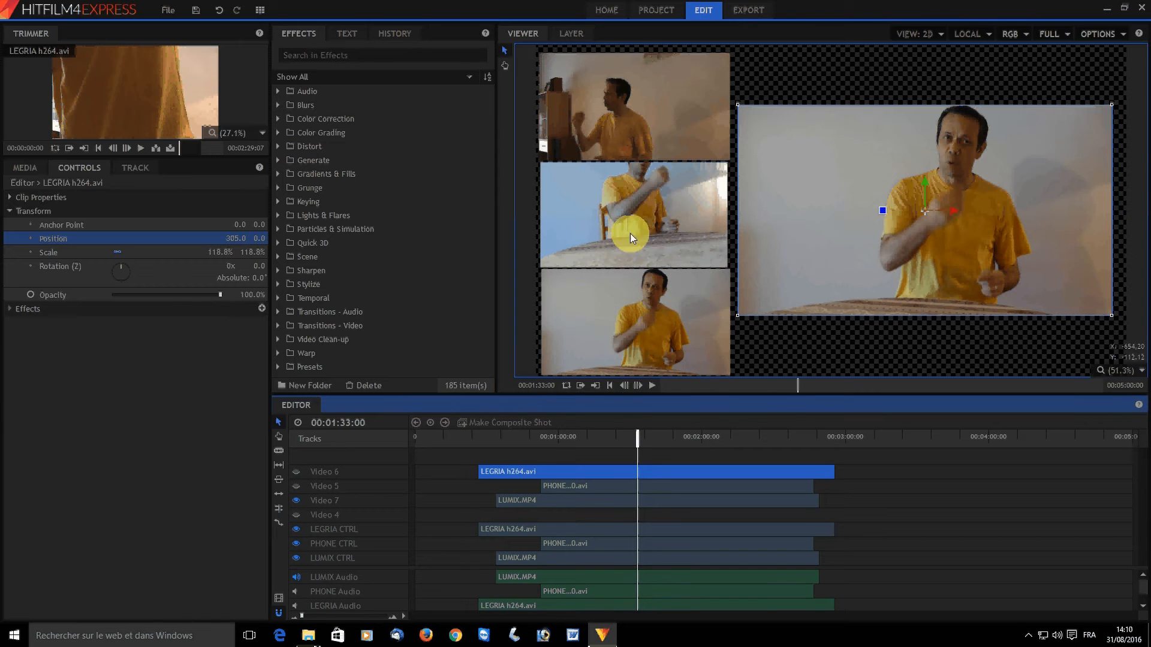
pyautogui.moveTo(624, 89); pyautogui.dragTo(617, 175)
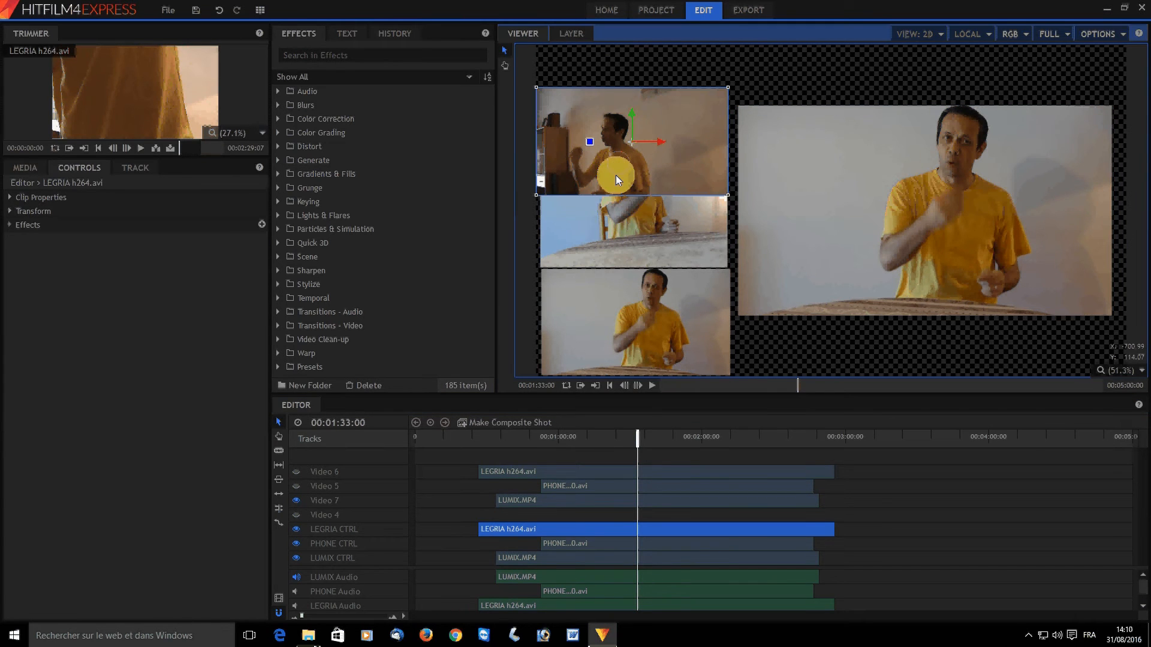
pyautogui.hotkey('ctrl', 'z')
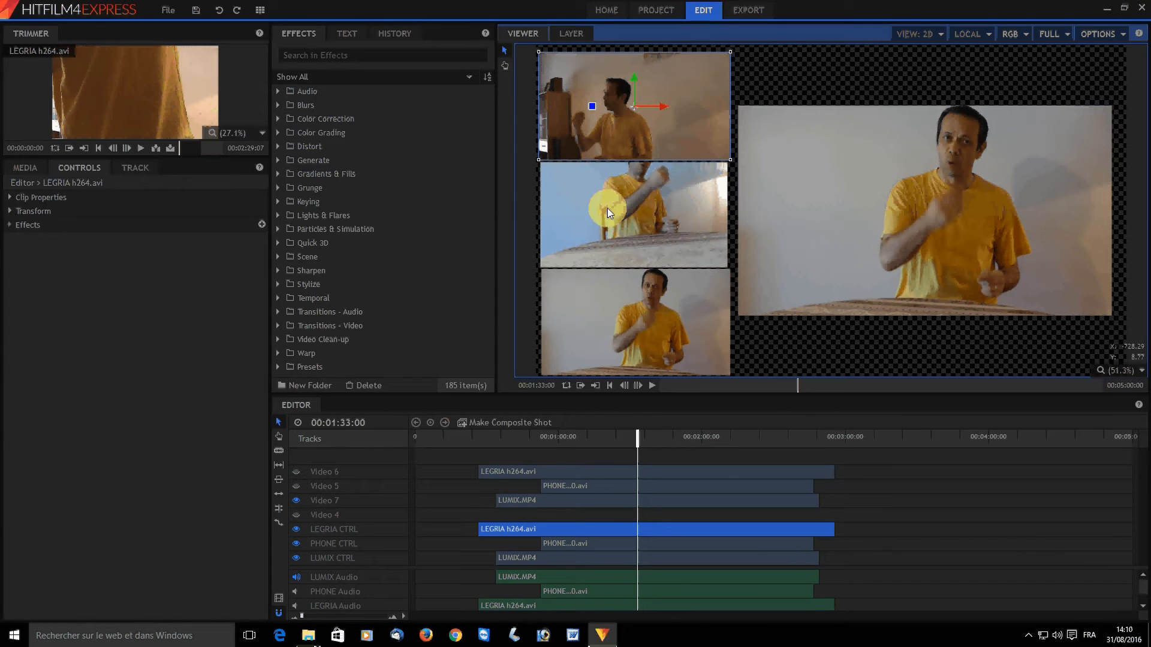
pyautogui.rightClick(336, 502)
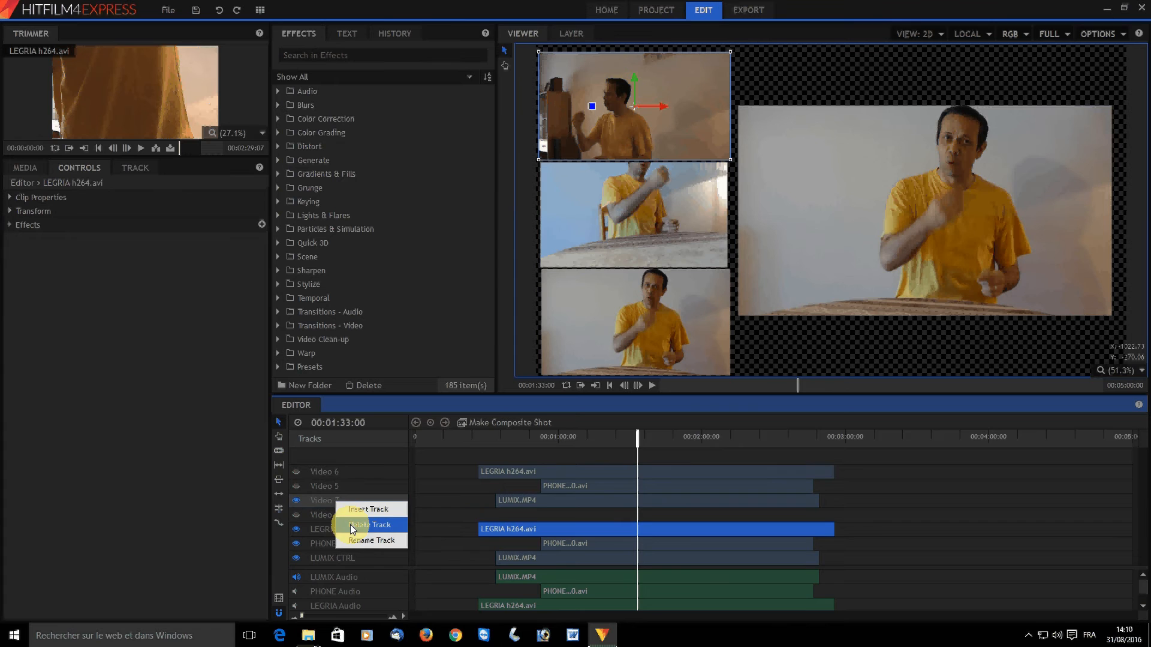
pyautogui.click(358, 541)
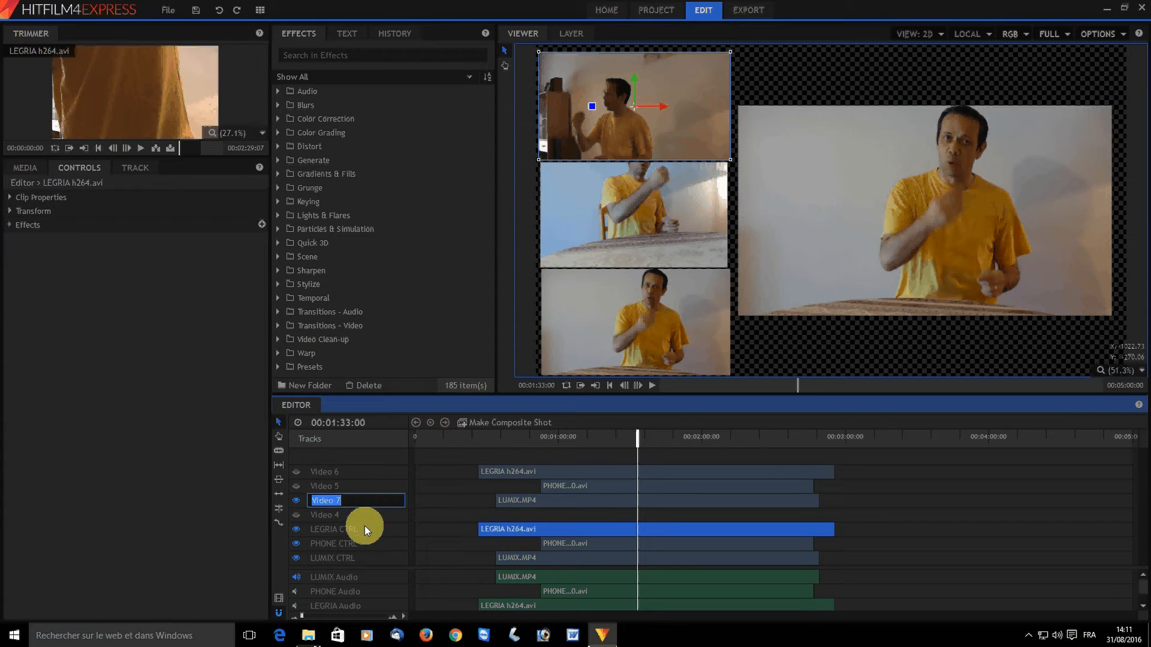
pyautogui.write('LUMIX out')
pyautogui.press('Escape')
pyautogui.rightClick(350, 485)
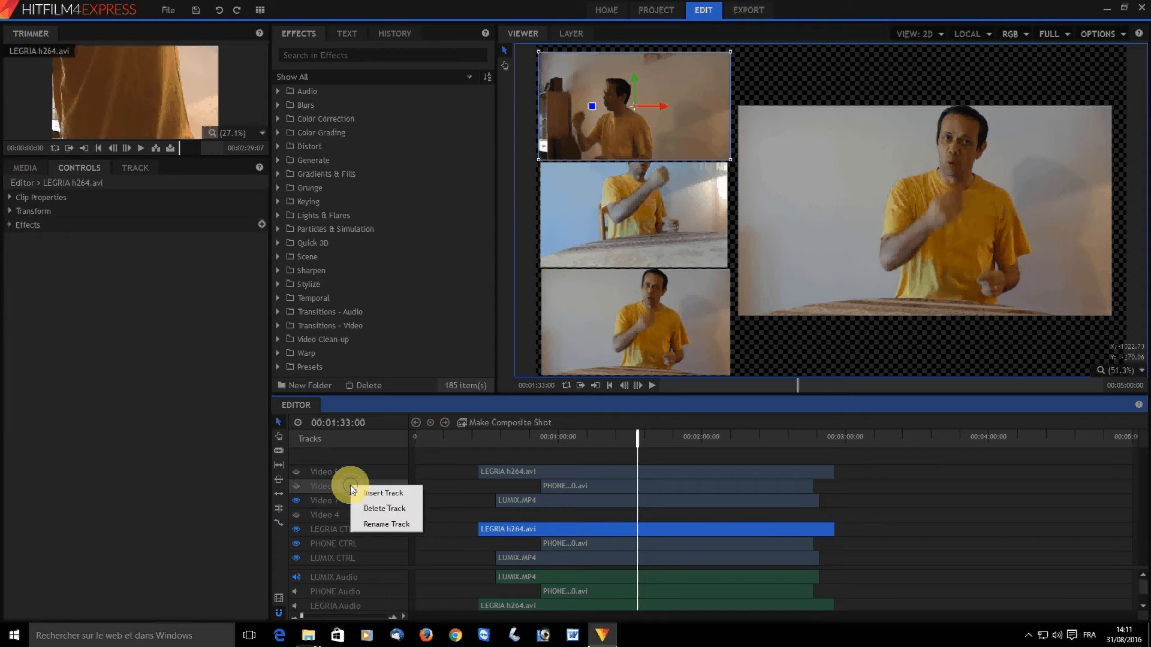
# Step: Rename the Video 7 track as "LUMIX out"
pyautogui.rightClick(328, 501)
pyautogui.rightClick(328, 501)
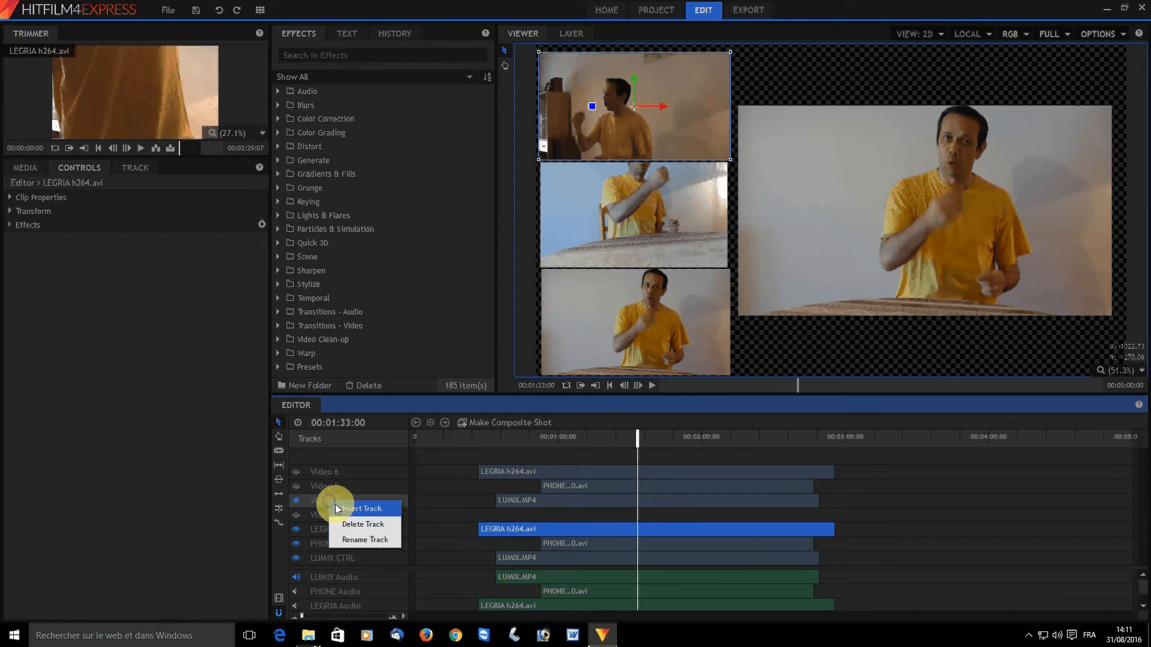
pyautogui.click(346, 539)
pyautogui.write('LU')
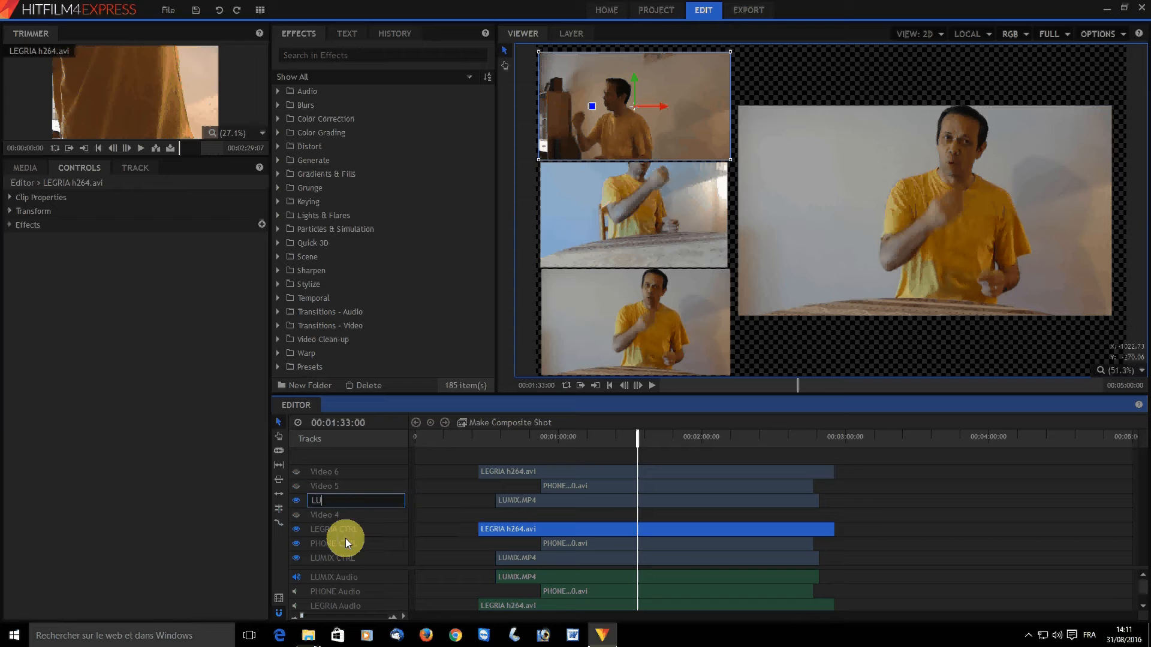
pyautogui.write('MIX out')
pyautogui.press('Return')
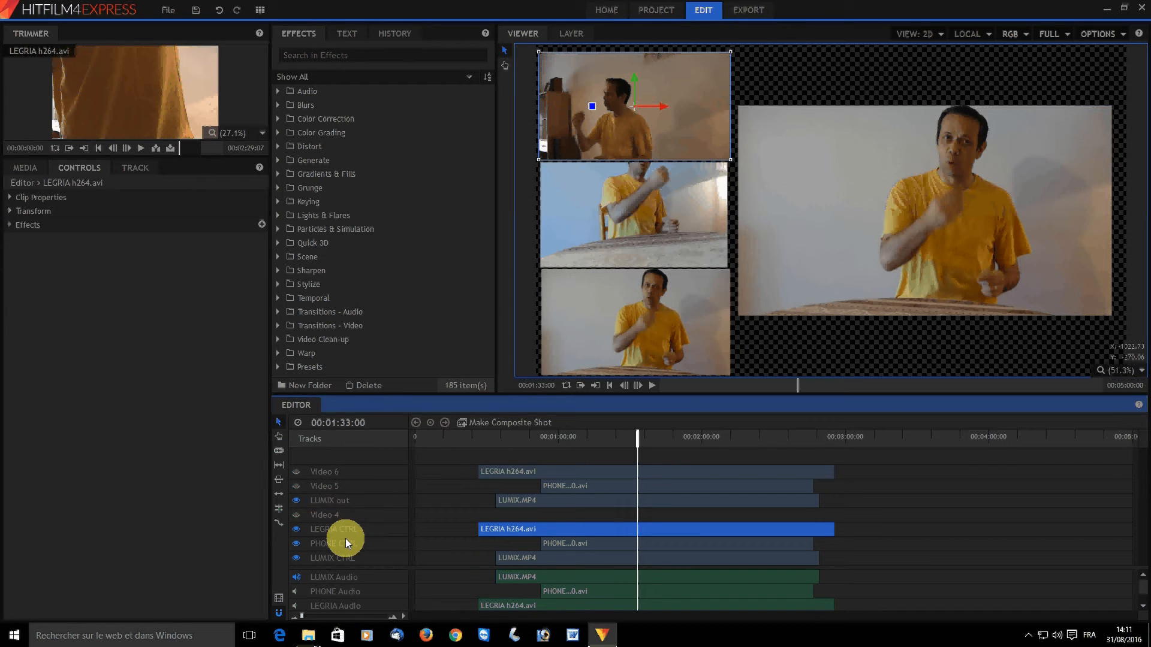
# Step: Rename the Video 5 track as "PHONE out"
pyautogui.rightClick(365, 488)
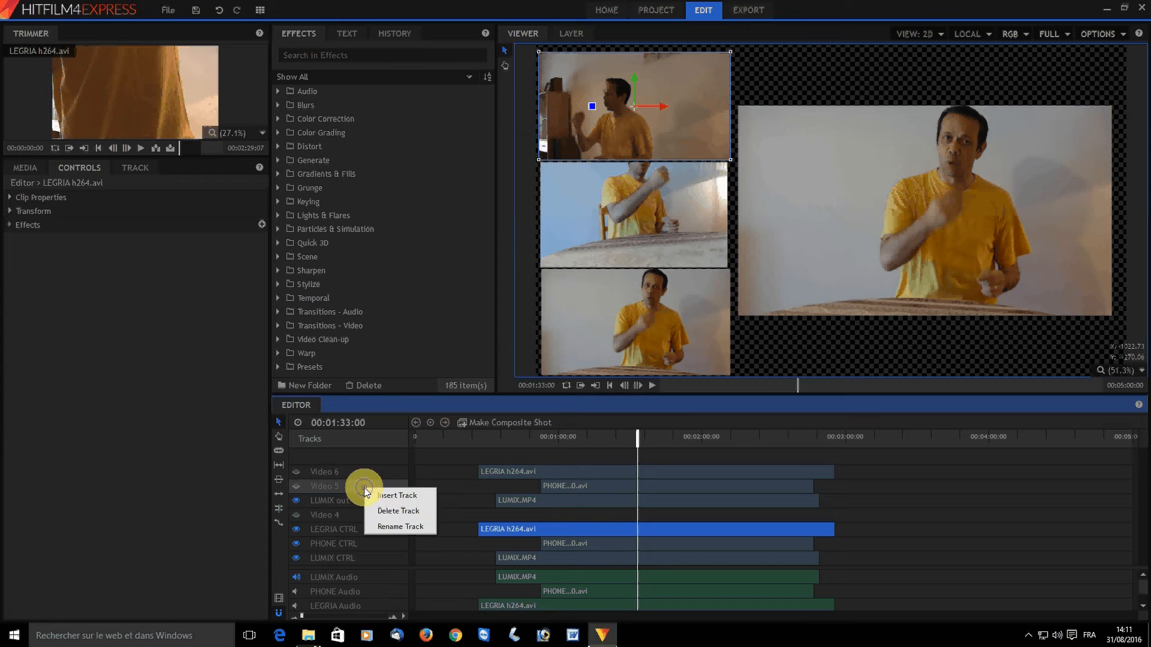
pyautogui.click(380, 520)
pyautogui.write('PHONE out')
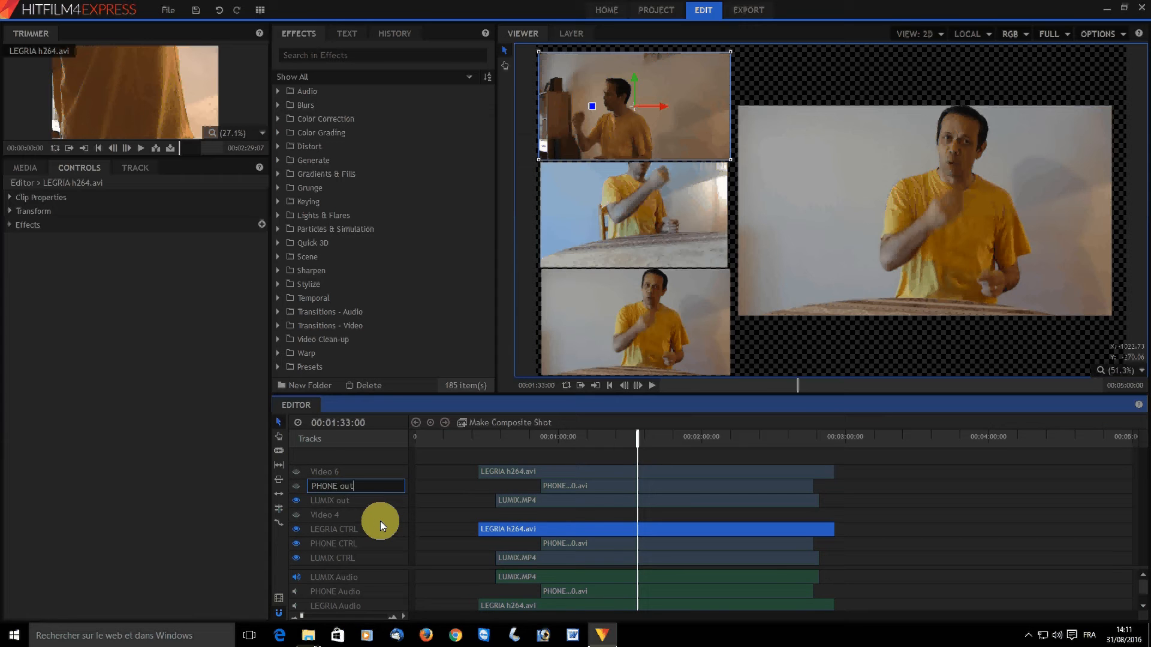
pyautogui.press('Return')
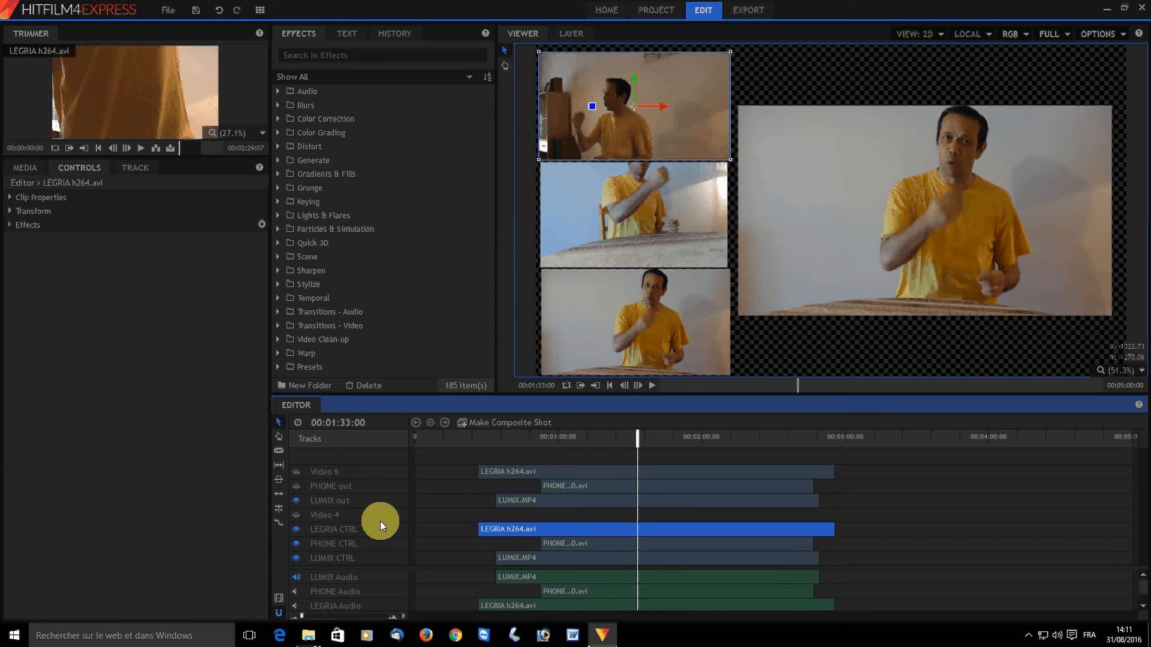
# Step: Rename the Video 6 track as "LEGRIA out"
pyautogui.rightClick(337, 472)
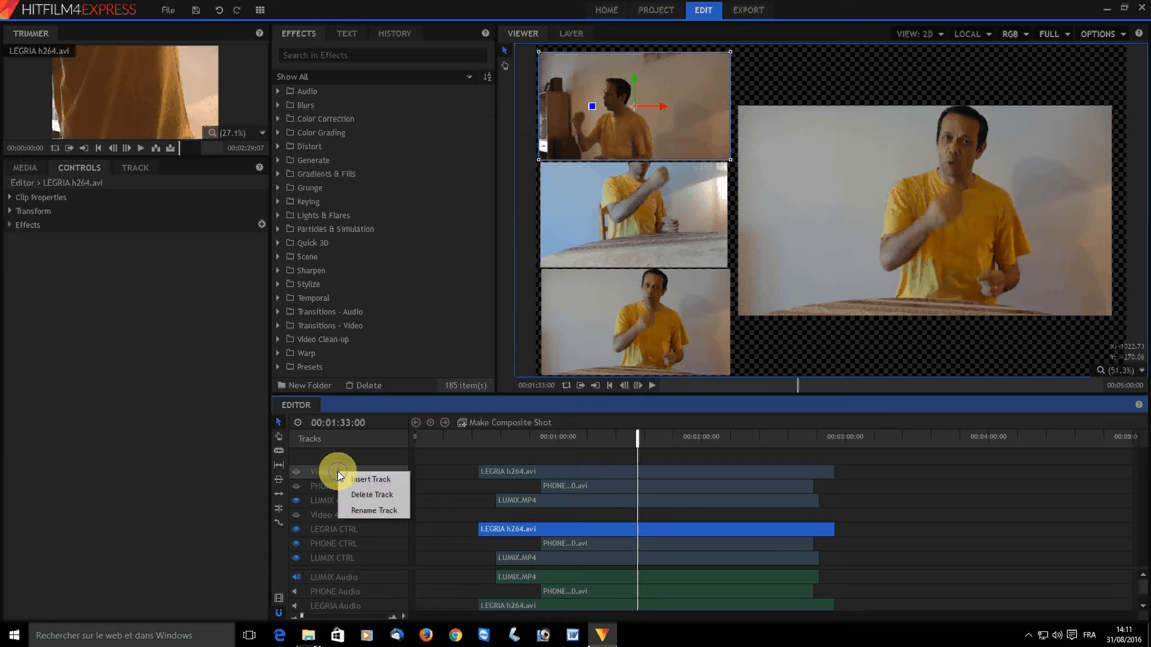
pyautogui.click(356, 511)
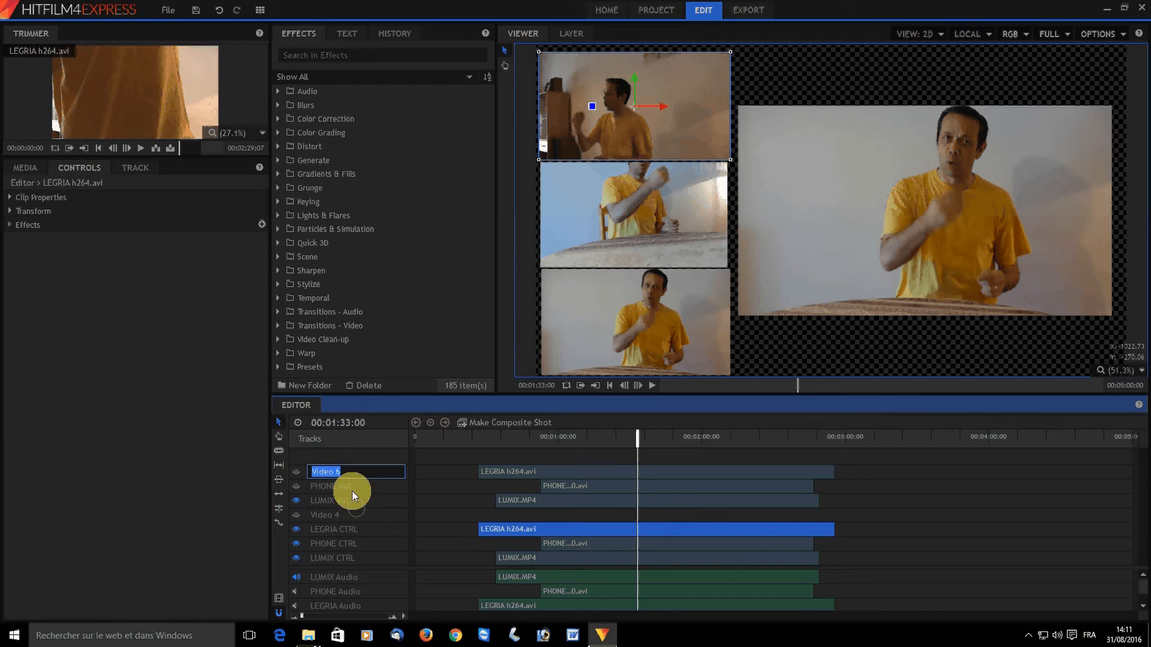
pyautogui.write('LEGRIA out')
pyautogui.press('Return')
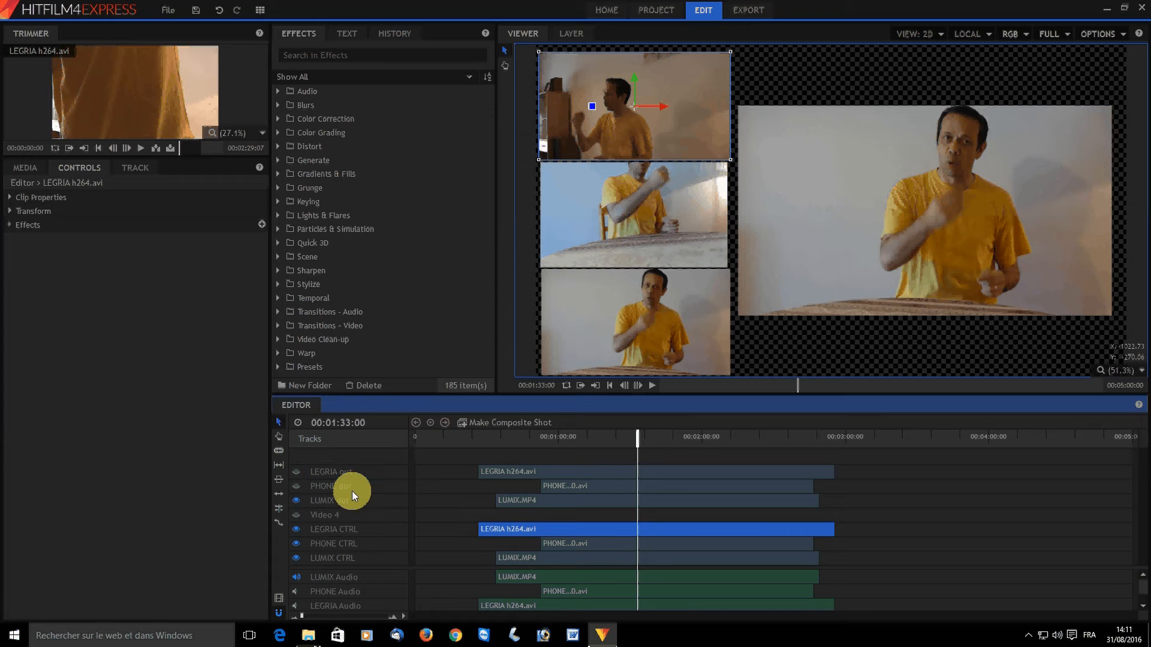
# Step: Rename the empty Video 4 track as a separator made of a row of dashes between brackets
pyautogui.click(350, 617)
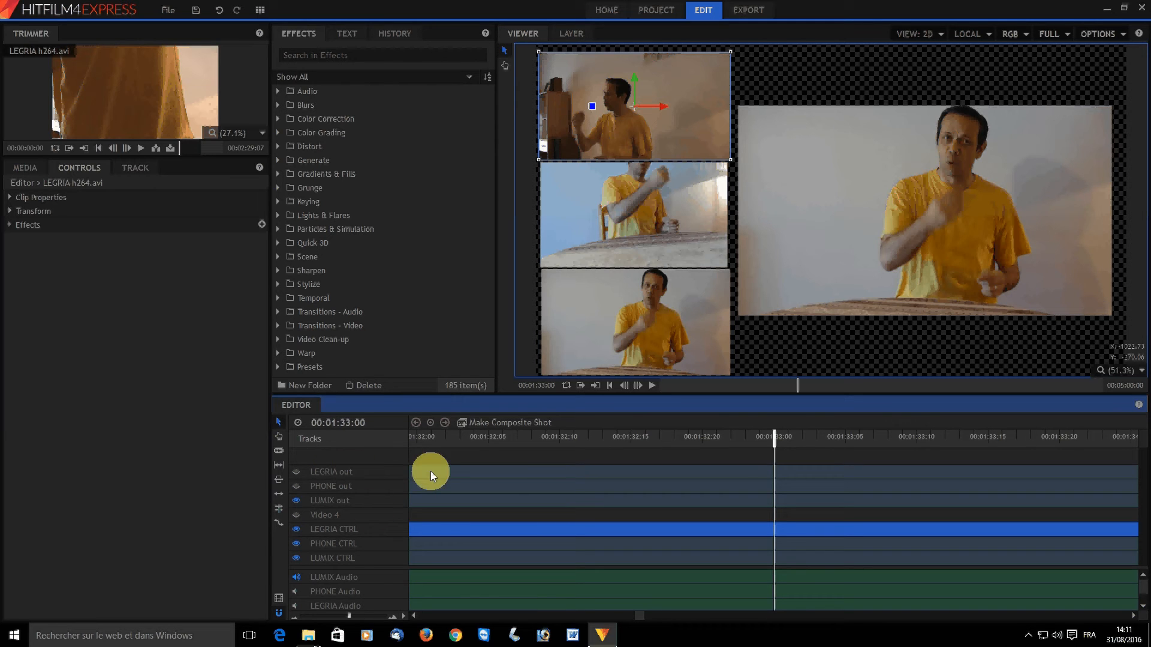
pyautogui.rightClick(334, 514)
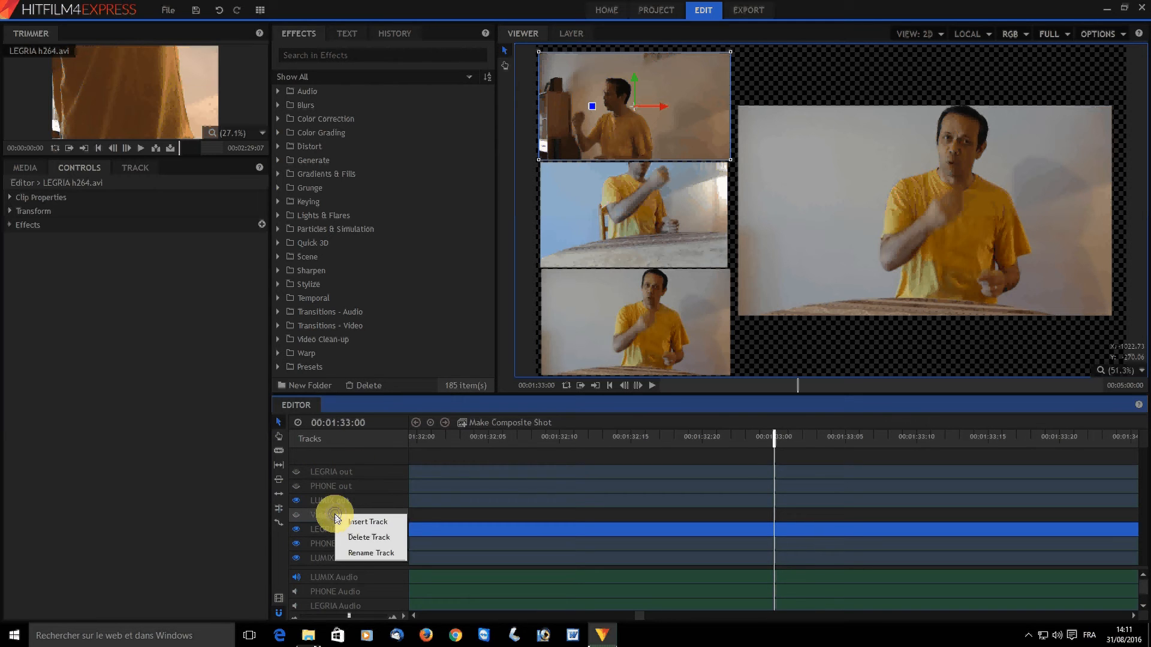
pyautogui.click(344, 552)
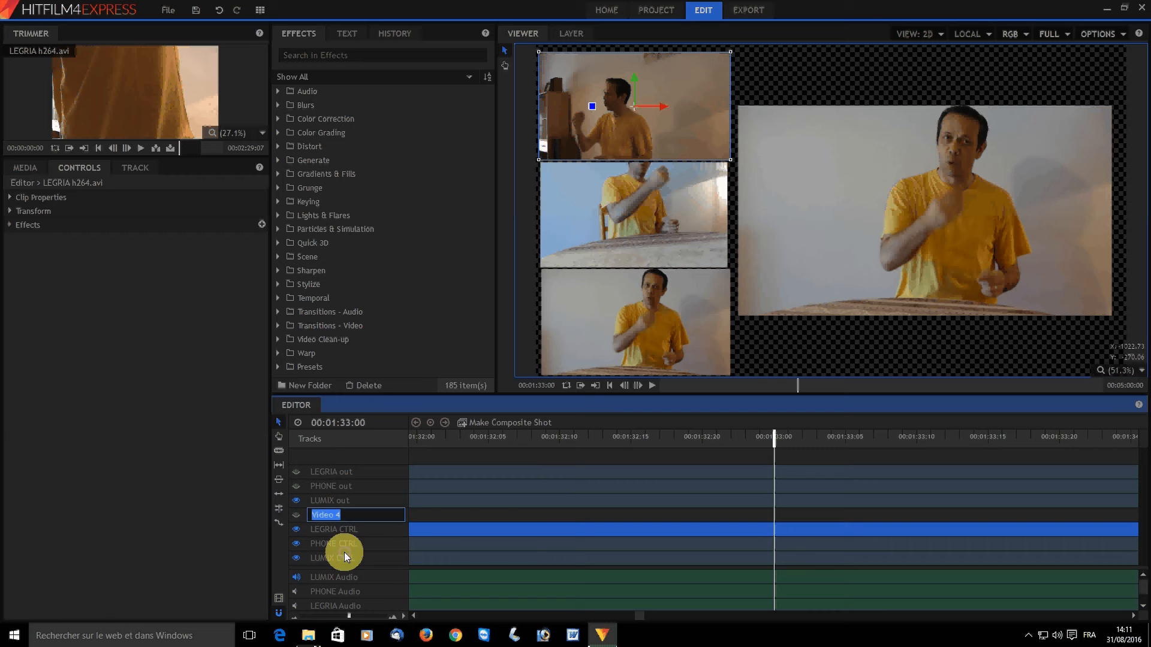
pyautogui.write('( --')
pyautogui.write('-------------- )')
pyautogui.press('Return')
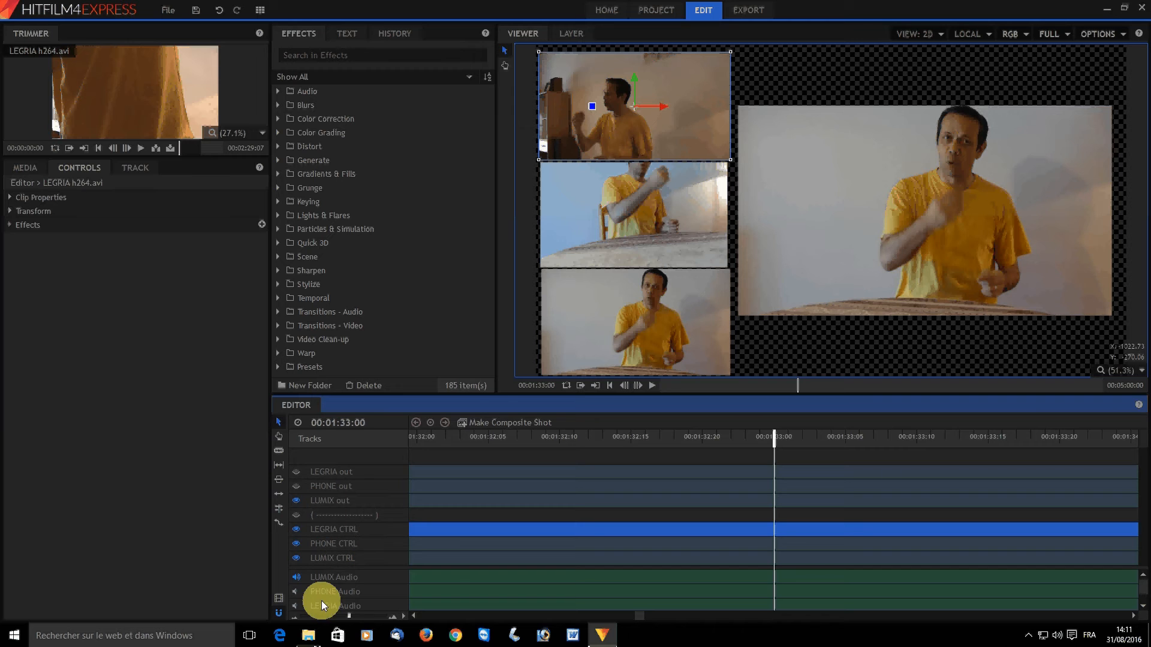
pyautogui.moveTo(351, 616); pyautogui.dragTo(302, 616)
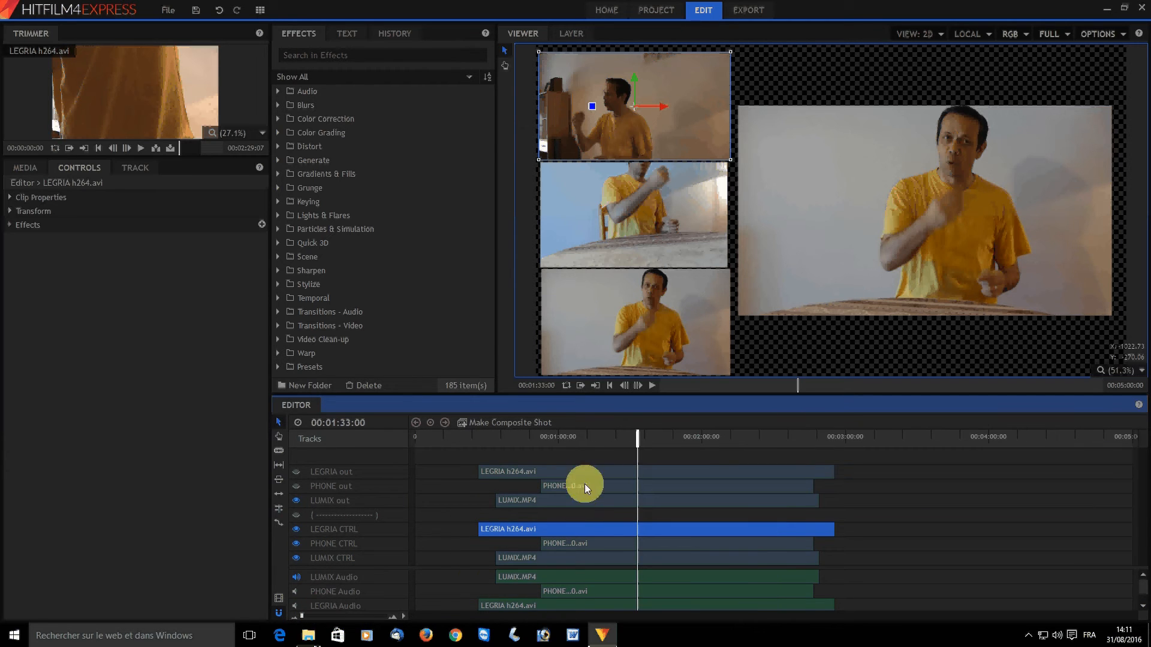
# Step: Show the LEGRIA out and PHONE out tracks, and split the LEGRIA out clip at 00:00:37:15
pyautogui.moveTo(639, 441); pyautogui.dragTo(505, 445)
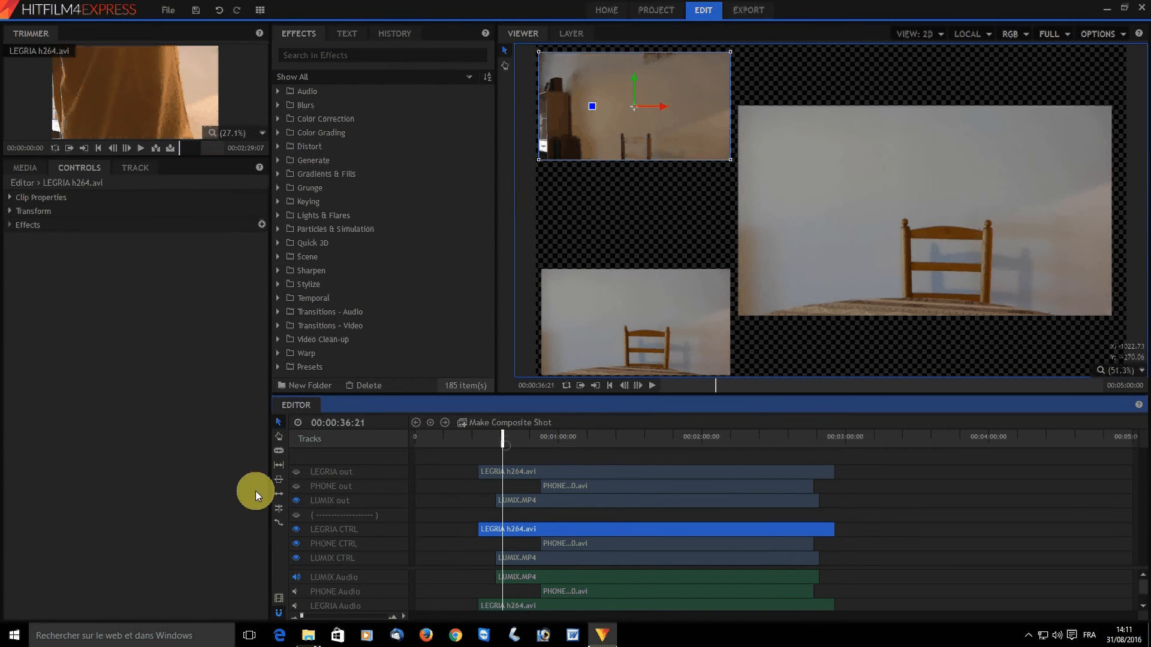
pyautogui.click(295, 472)
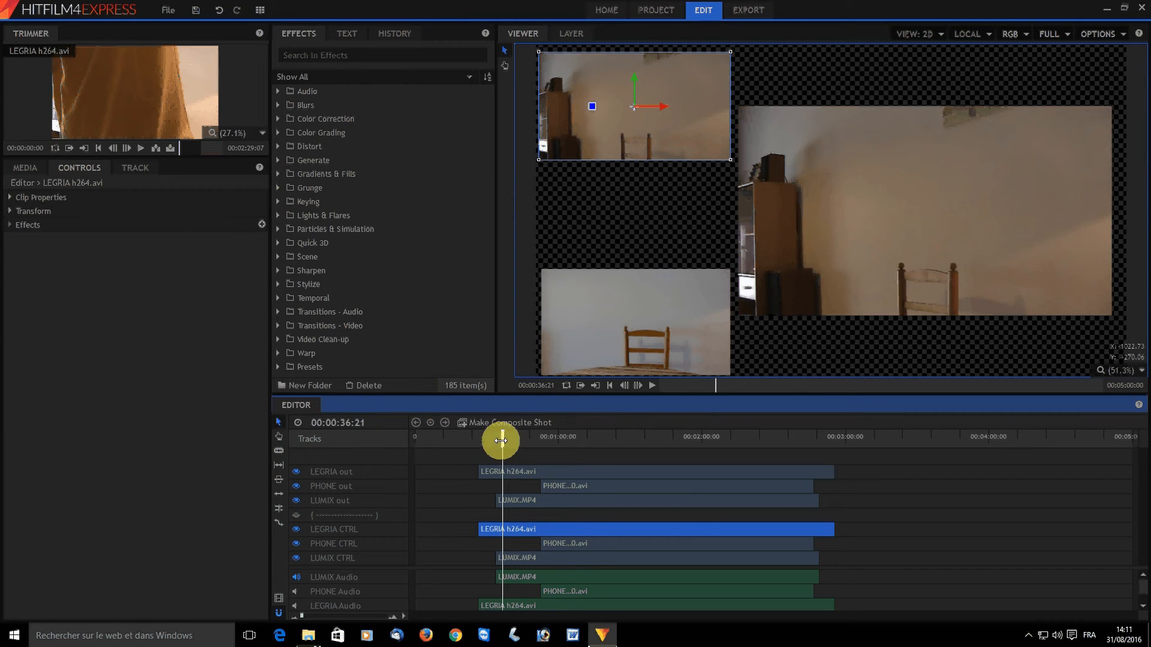
pyautogui.moveTo(501, 441)
pyautogui.mouseDown()
pyautogui.moveTo(464, 443)
pyautogui.moveTo(503, 456)
pyautogui.mouseUp()
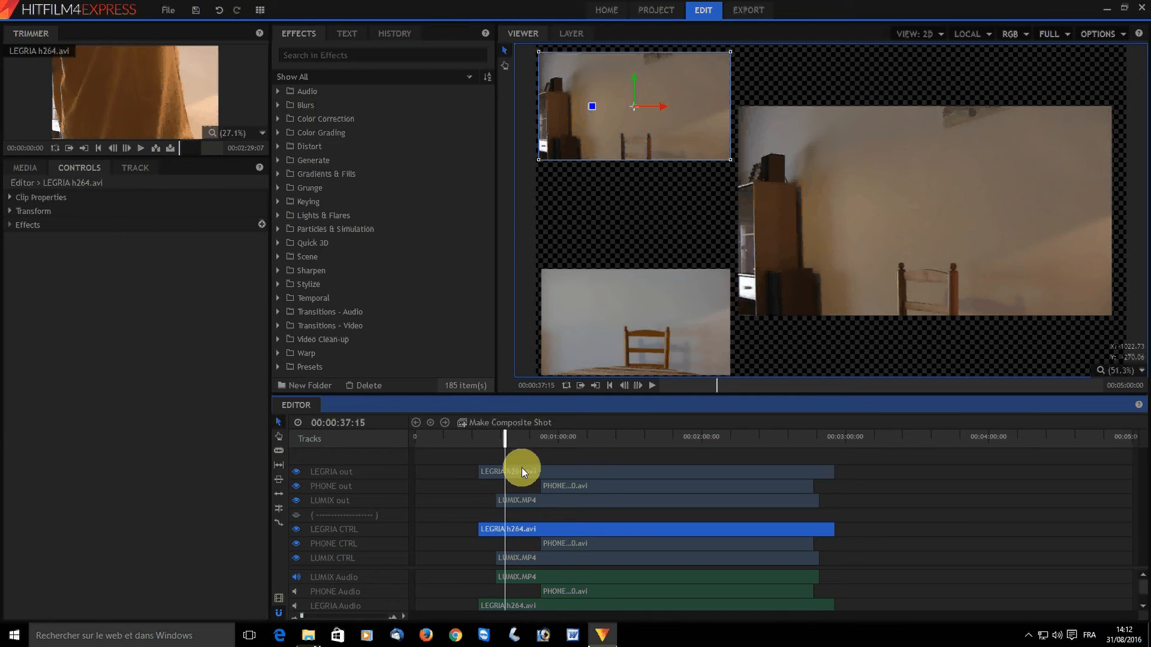
pyautogui.click(521, 471)
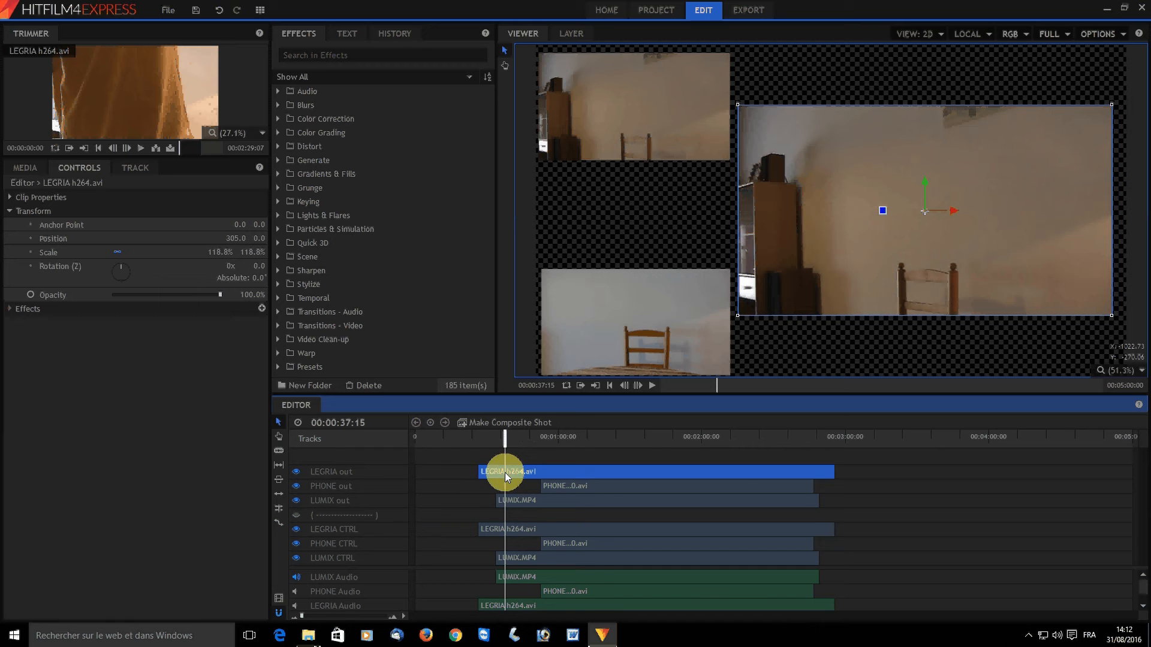
pyautogui.press('c')
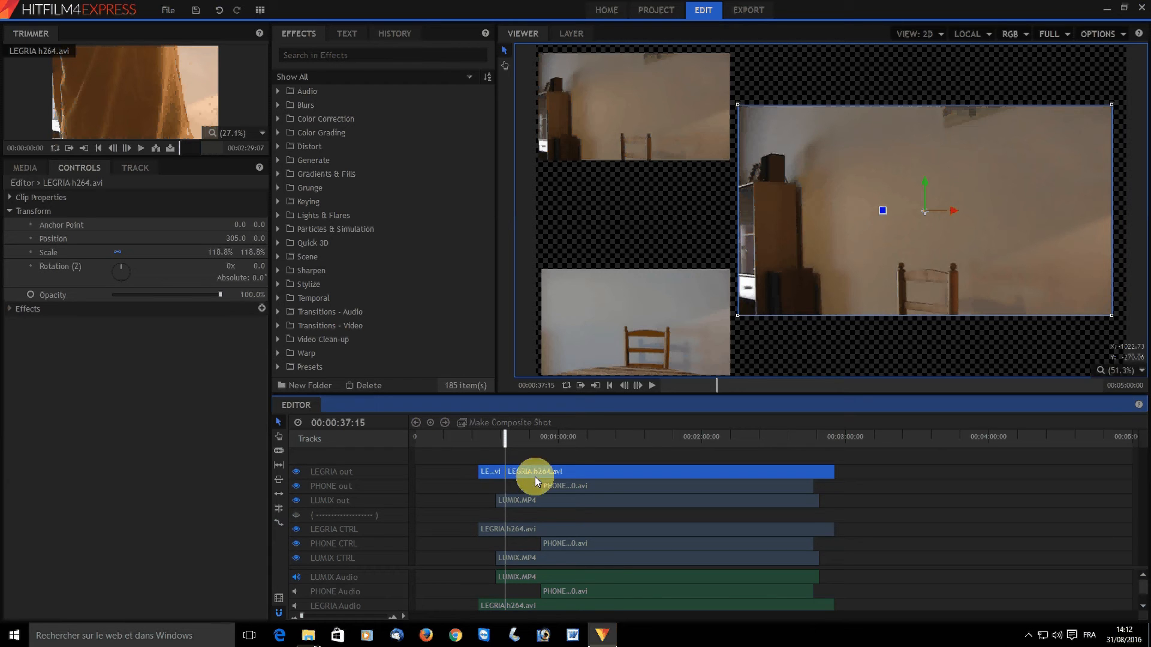
pyautogui.click(505, 471)
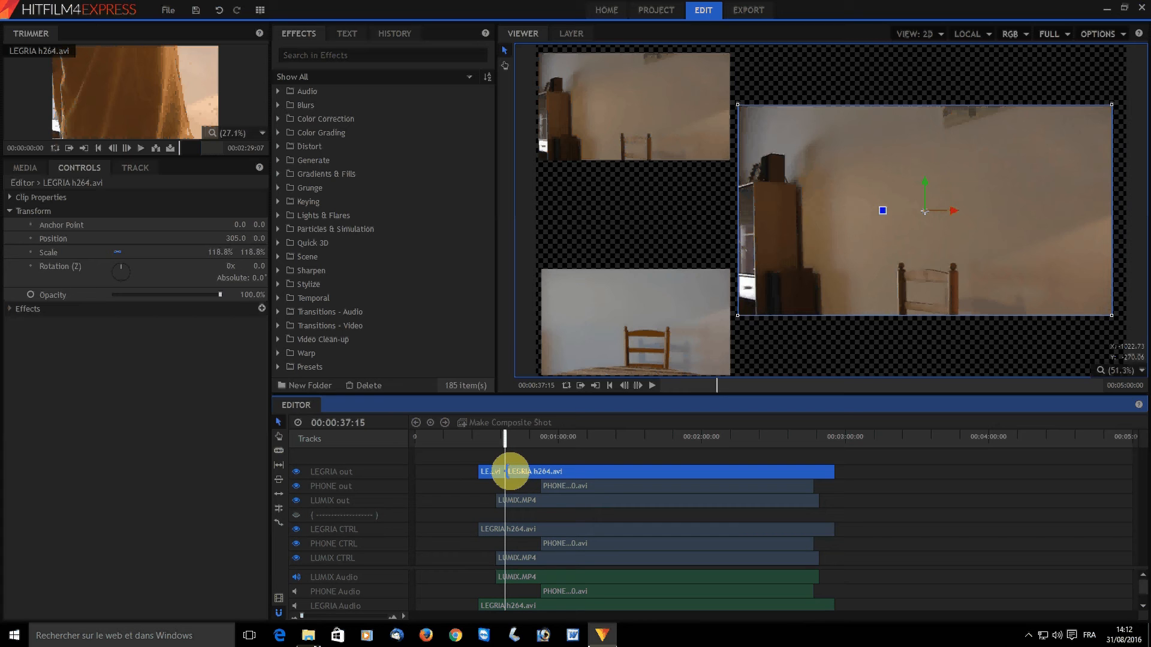
pyautogui.click(514, 472)
pyautogui.moveTo(513, 472); pyautogui.dragTo(531, 472)
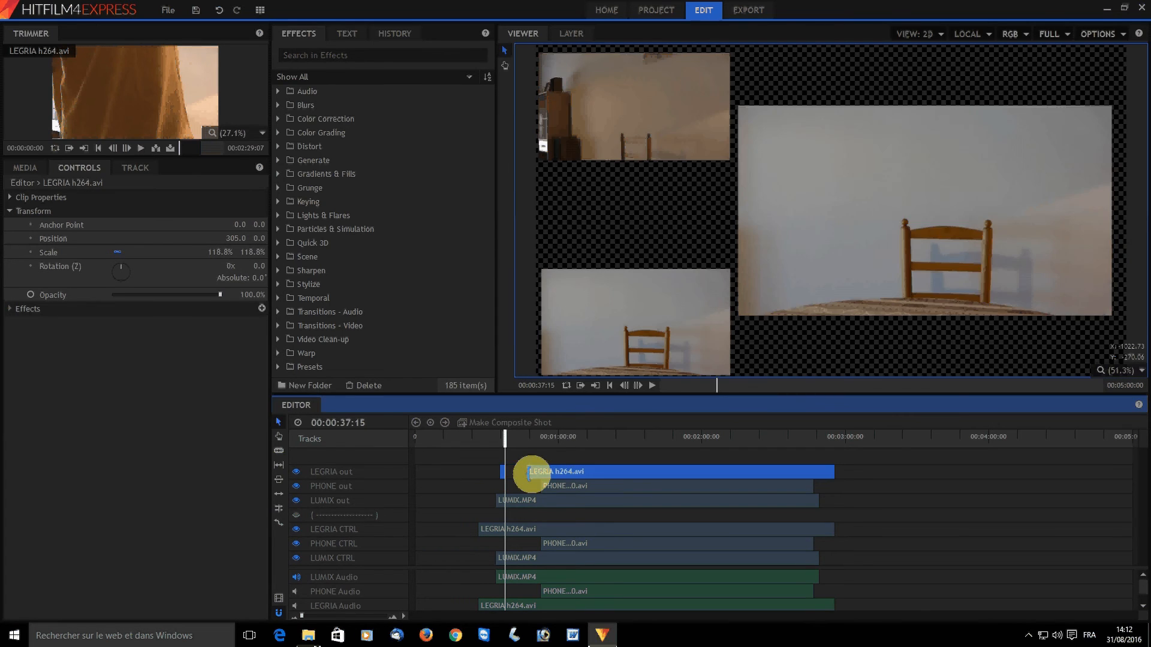
pyautogui.hotkey('ctrl', 'z')
# Step: Trim the start of the second LEGRIA out segment so only a short piece at its end remains
pyautogui.click(530, 472)
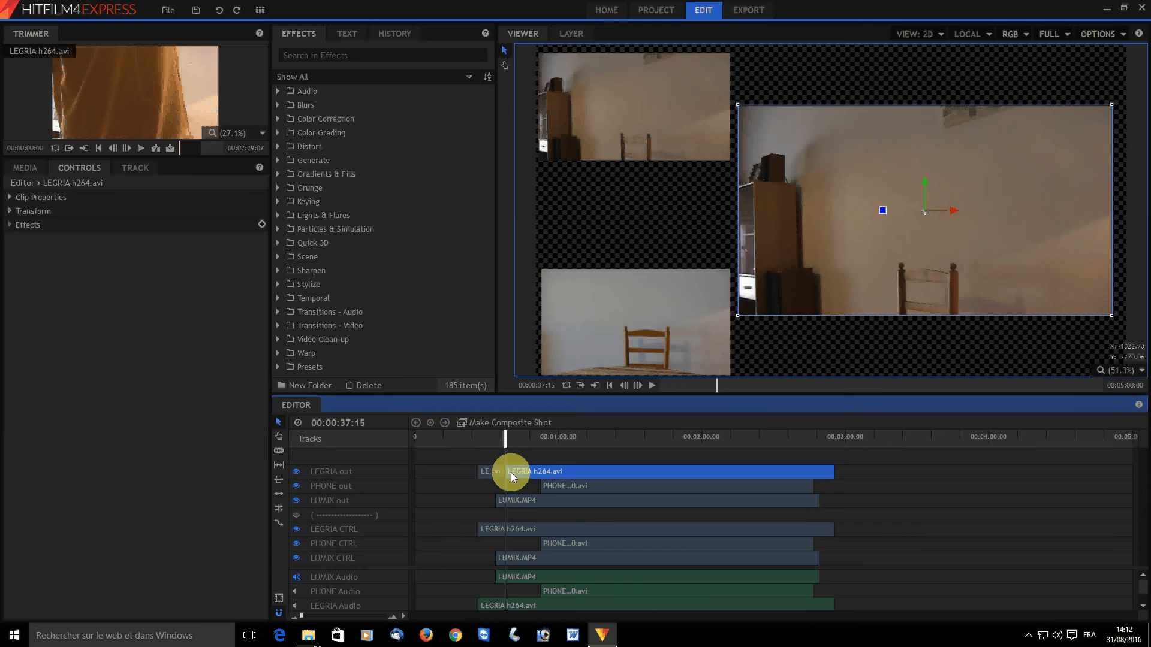
pyautogui.moveTo(507, 472); pyautogui.dragTo(832, 487)
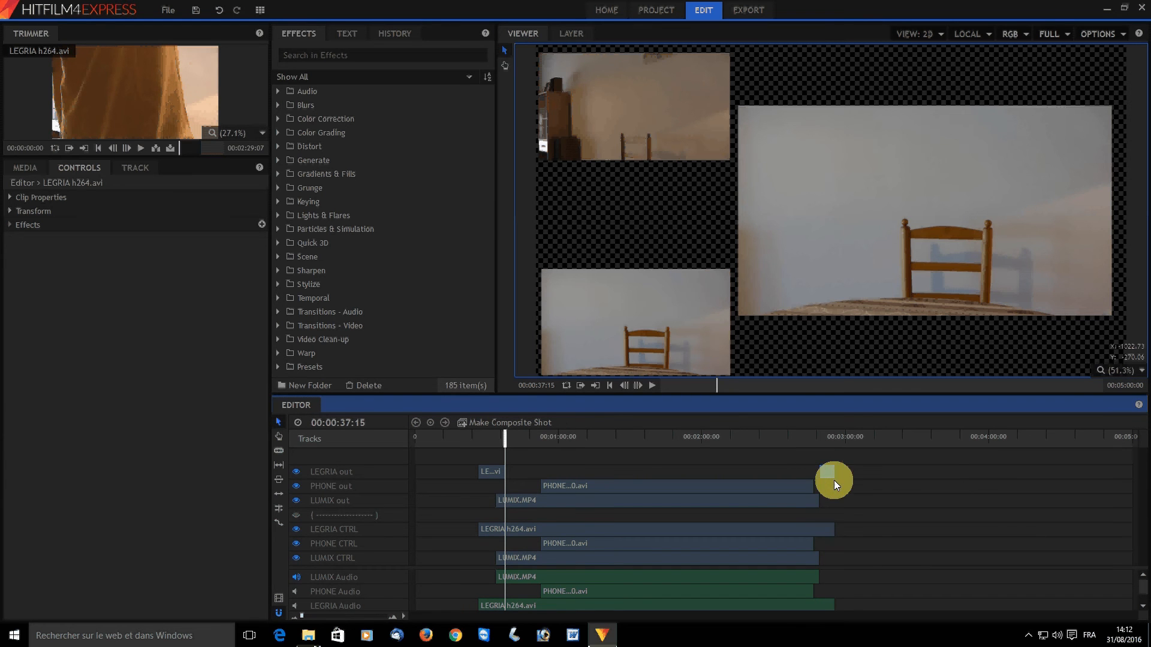
pyautogui.click(830, 472)
# Step: Split the PHONE out clip at 00:00:58:10 and trim the second segment's start to near its end, uncovering the LUMIX picture
pyautogui.moveTo(506, 436); pyautogui.dragTo(554, 445)
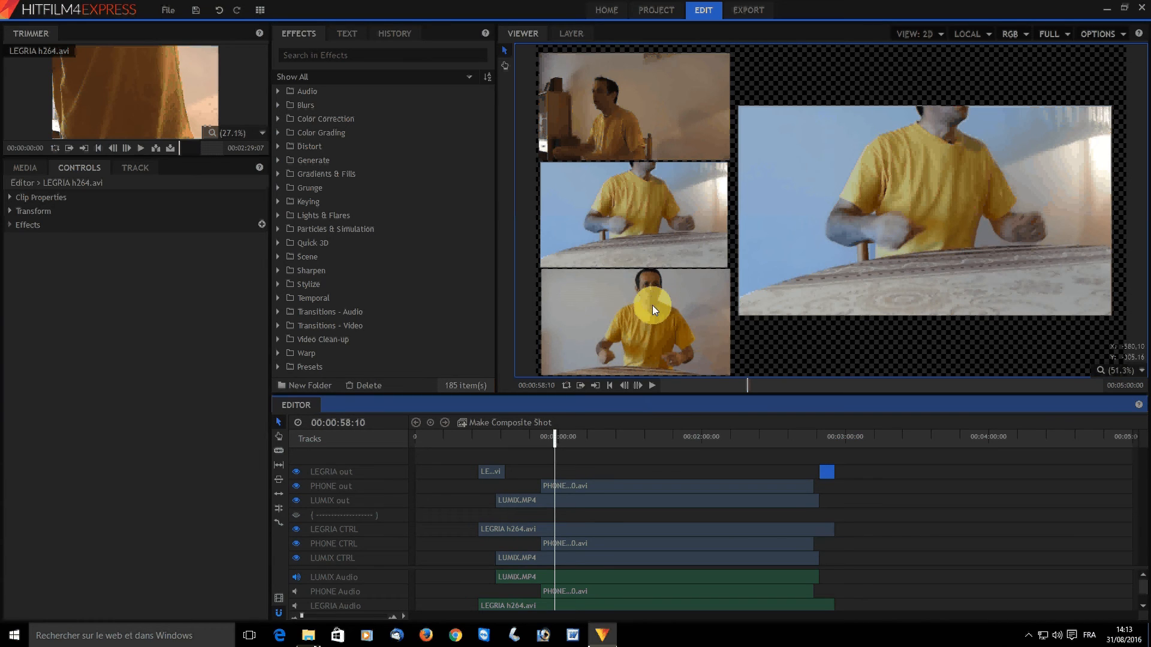
pyautogui.click(578, 487)
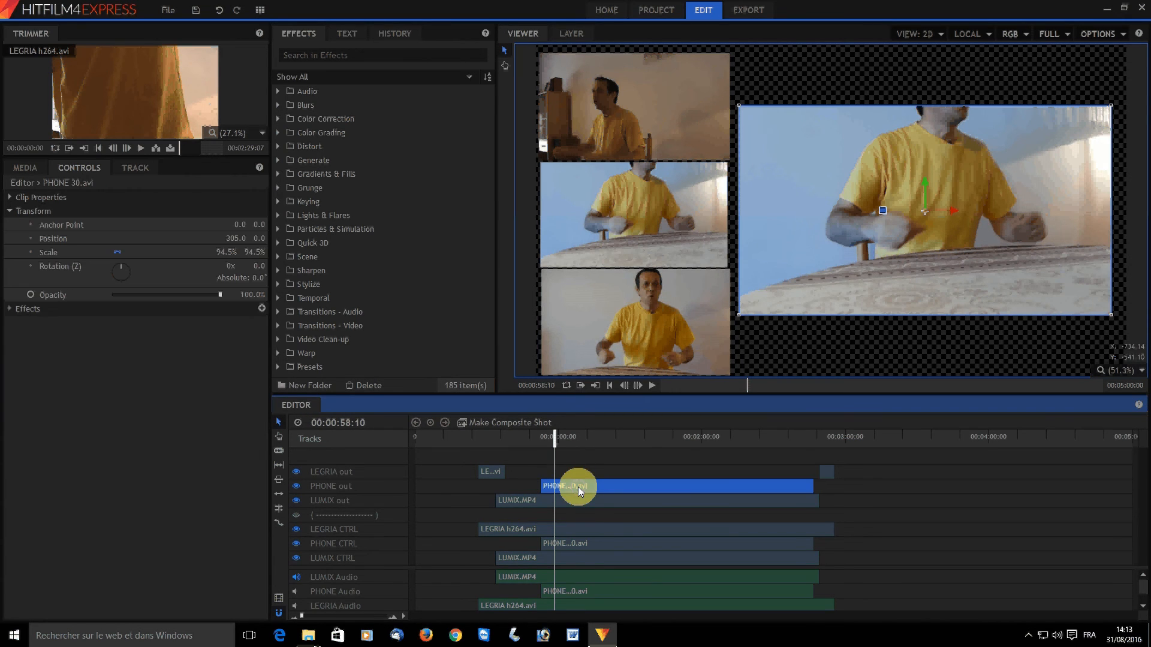
pyautogui.hotkey('ctrl', 'shift', 'd')
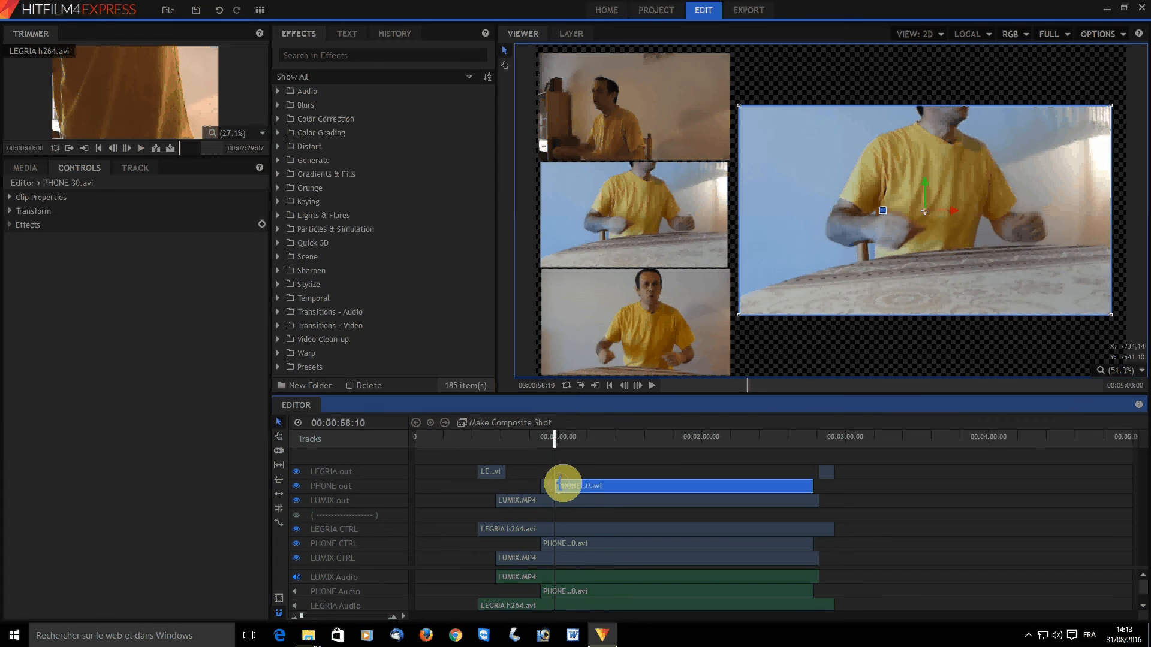
pyautogui.moveTo(560, 484); pyautogui.dragTo(772, 486)
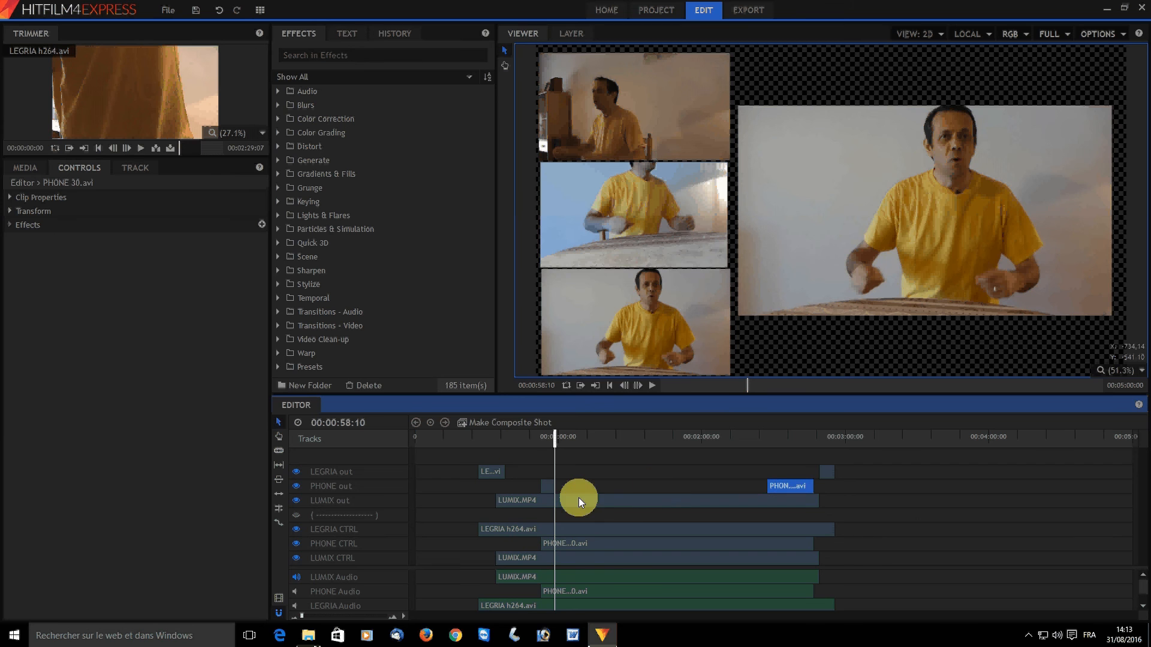
# Step: Extend the start of the second PHONE out segment back to just before the playhead at 00:01:09:17
pyautogui.moveTo(563, 445)
pyautogui.mouseDown()
pyautogui.moveTo(553, 441)
pyautogui.moveTo(582, 445)
pyautogui.mouseUp()
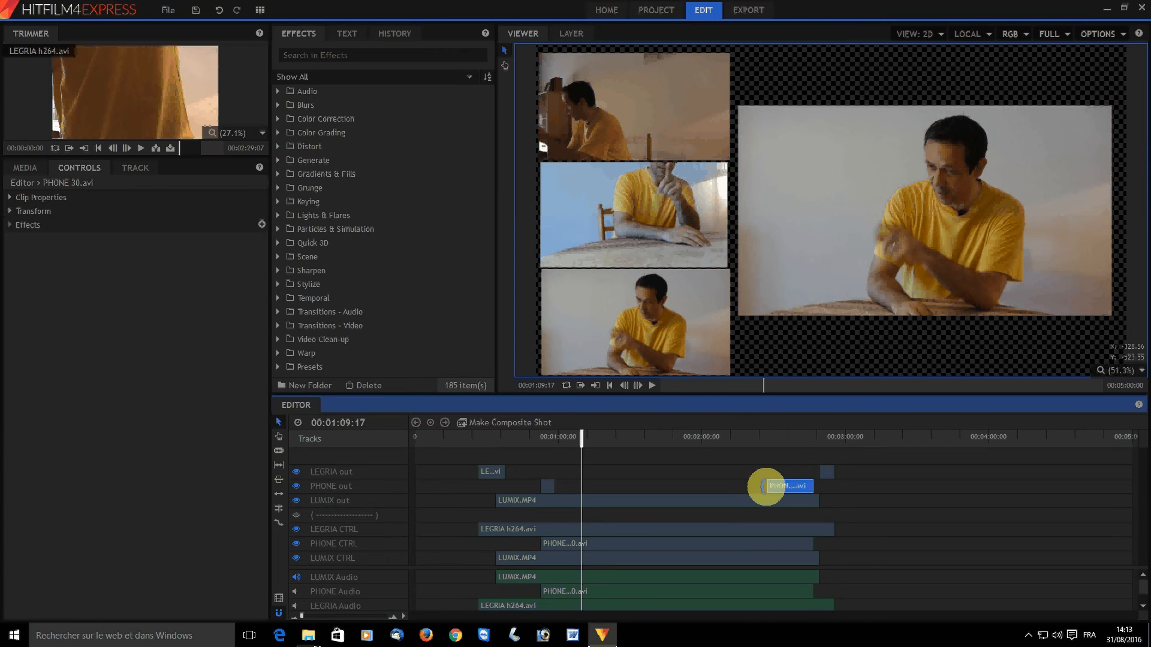
pyautogui.moveTo(764, 486); pyautogui.dragTo(571, 488)
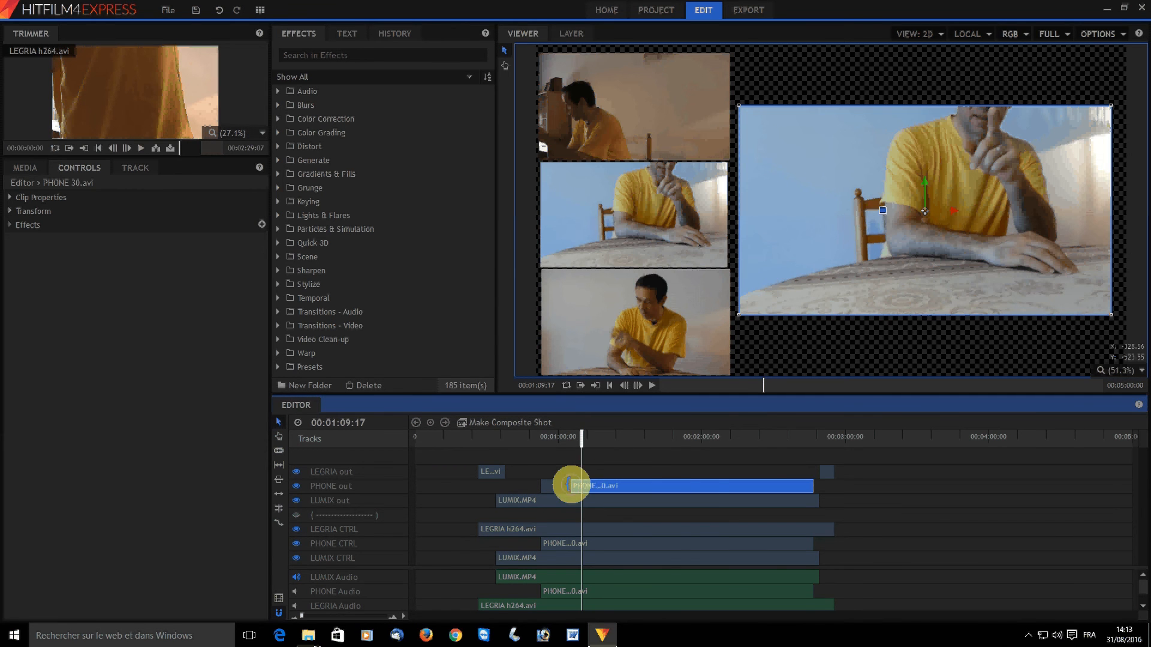
# Step: Trim the start of the selected PHONE out segment to 00:01:09:17 and split that segment at 00:01:17:05
pyautogui.moveTo(570, 485); pyautogui.dragTo(582, 486)
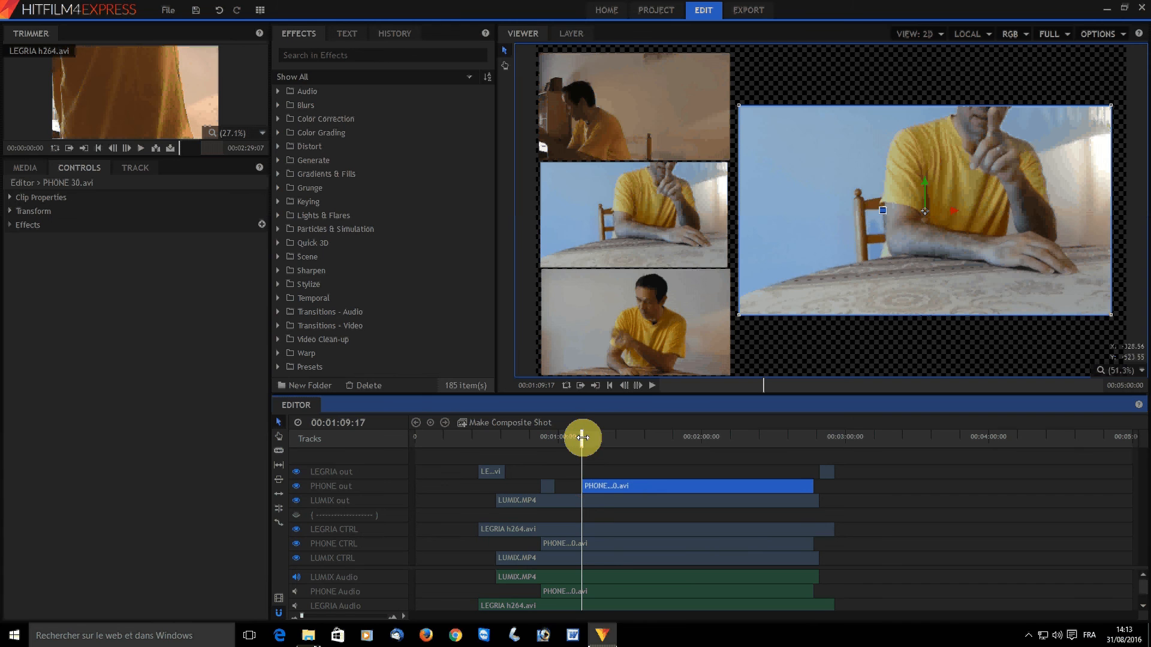
pyautogui.moveTo(582, 437); pyautogui.dragTo(599, 443)
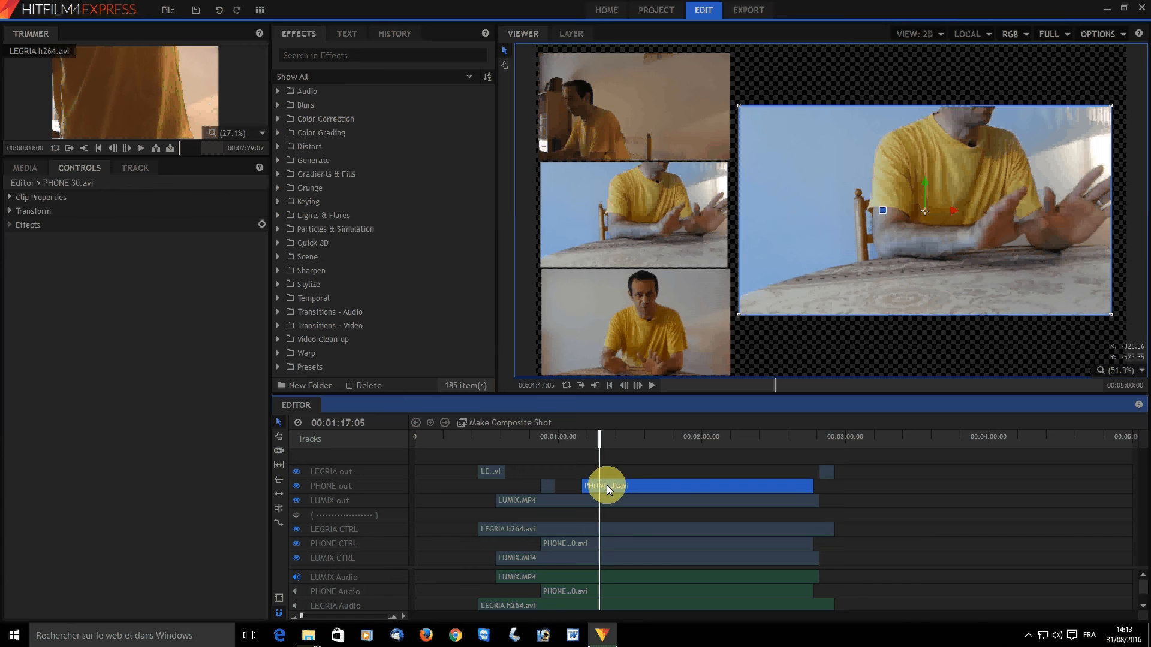
pyautogui.hotkey('ctrl', 'shift', 'd')
pyautogui.click(609, 485)
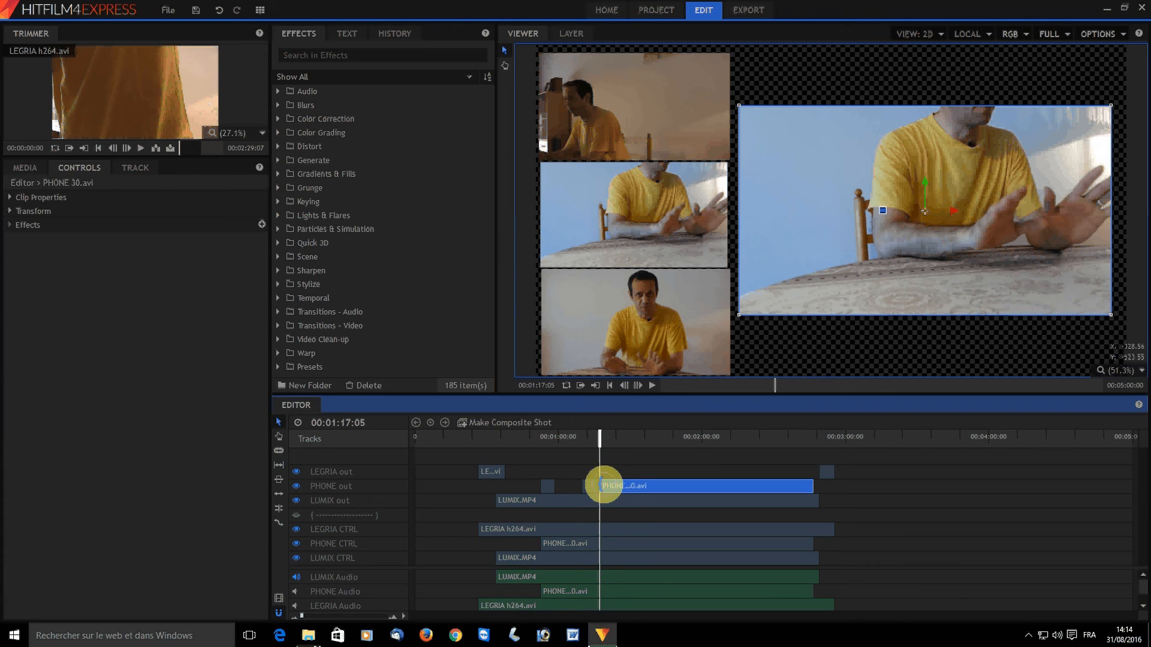
# Step: Trim the last PHONE out segment's start to about 00:02:08, and extend the last LEGRIA out segment's start back to 00:01:26:12
pyautogui.moveTo(603, 485); pyautogui.dragTo(725, 485)
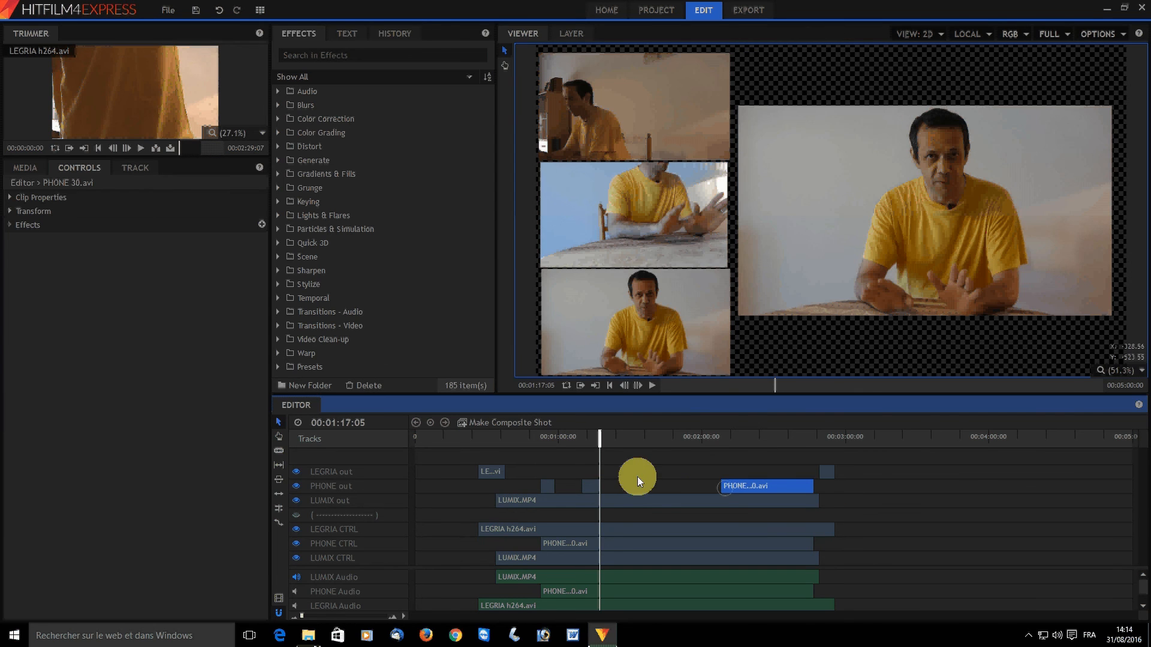
pyautogui.moveTo(601, 433); pyautogui.dragTo(622, 441)
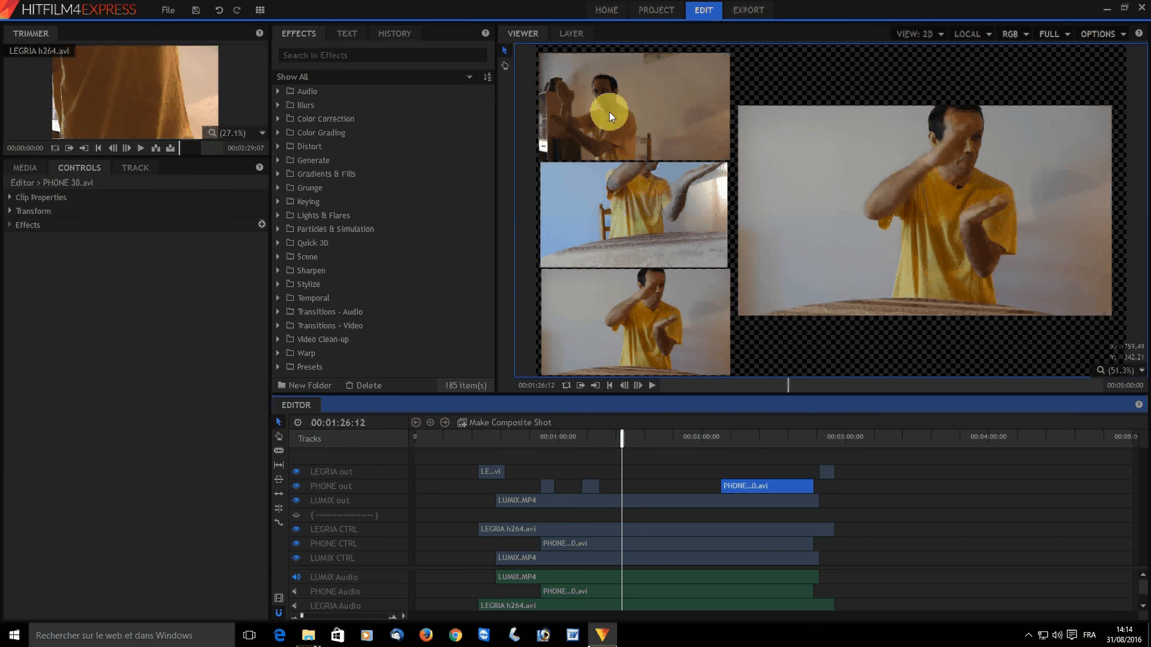
pyautogui.click(826, 471)
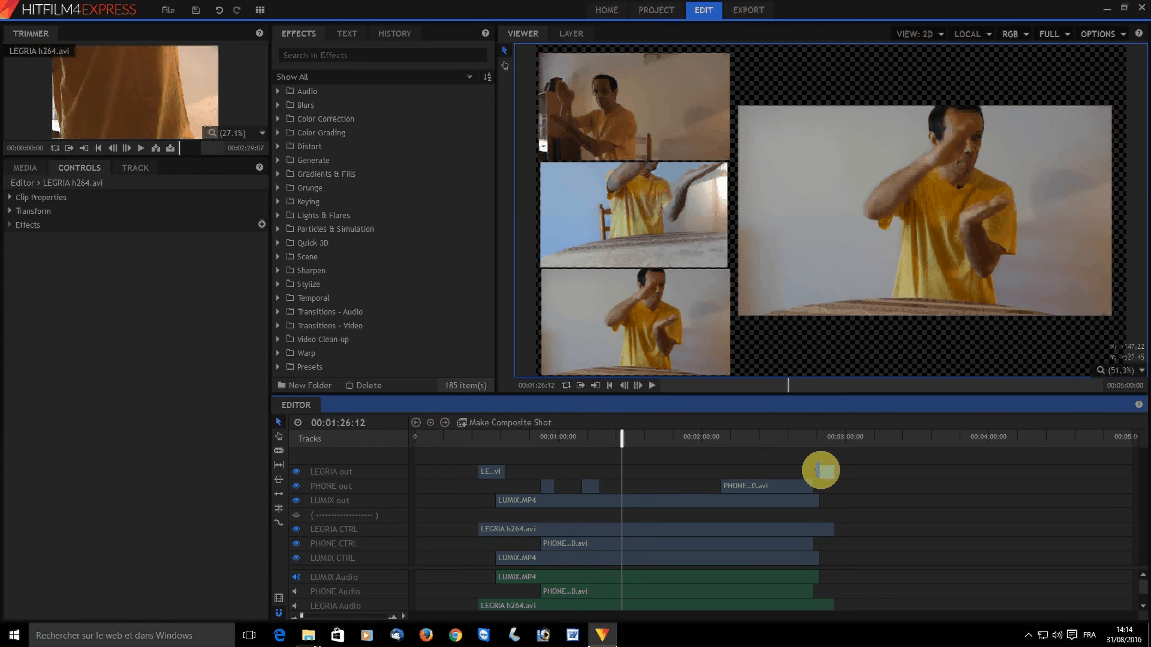
pyautogui.moveTo(822, 471); pyautogui.dragTo(636, 442)
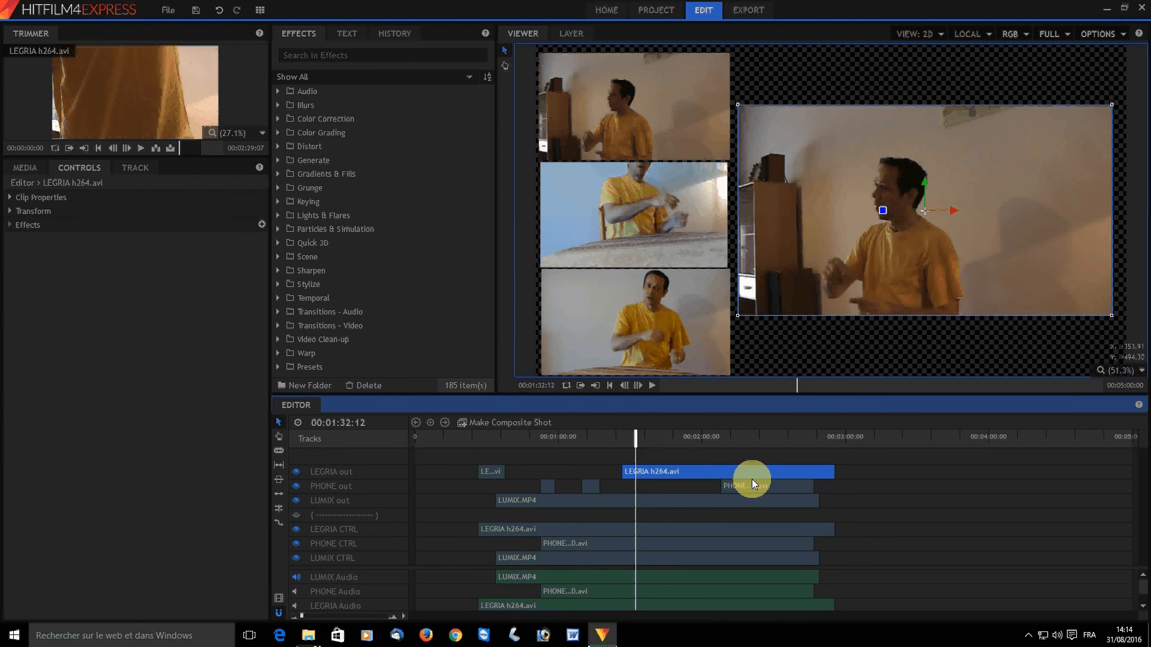
# Step: Split the last LEGRIA out segment at 00:01:32:12 and trim the start of its second part to just past 00:02:00
pyautogui.hotkey('ctrl', 'shift', 'd')
pyautogui.click(662, 467)
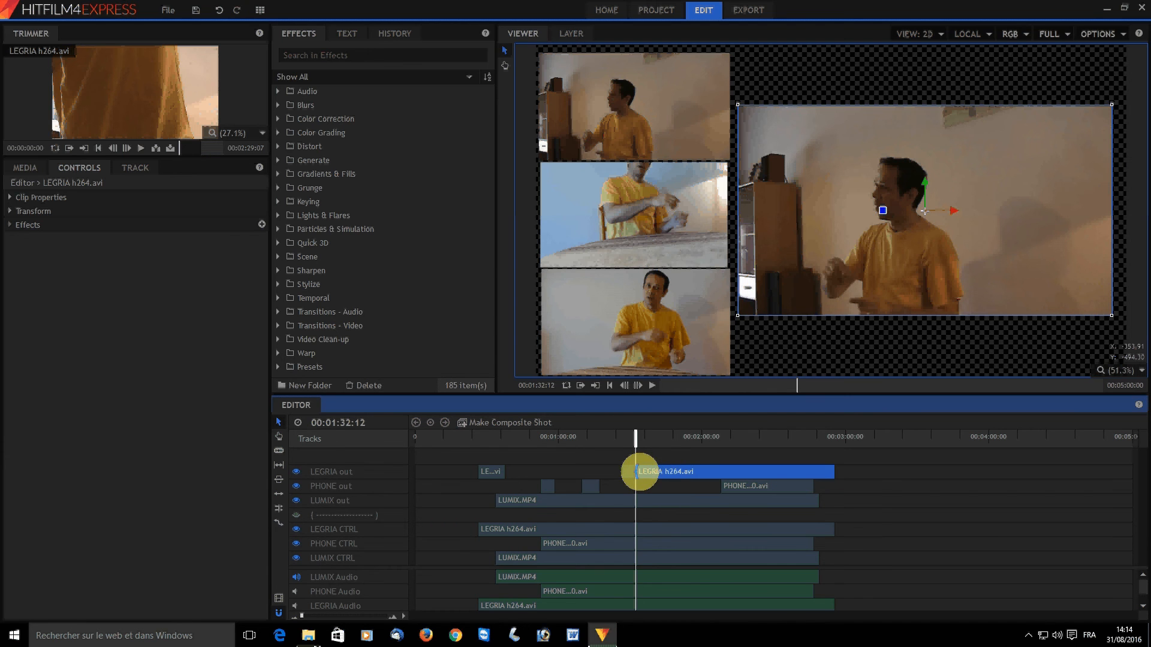
pyautogui.moveTo(639, 472)
pyautogui.mouseDown()
pyautogui.moveTo(721, 488)
pyautogui.moveTo(636, 485)
pyautogui.mouseUp()
# Step: Extend the start of the last PHONE out segment back to 00:01:32:12 and split that segment at 00:01:42:13
pyautogui.click(727, 485)
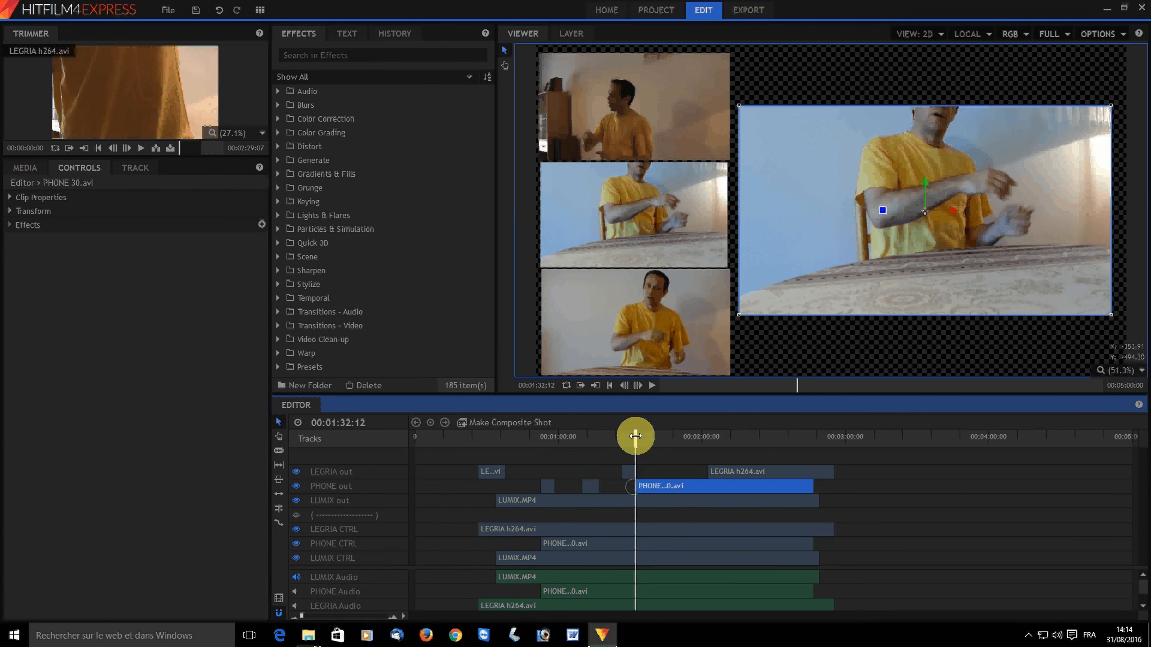
pyautogui.moveTo(635, 437); pyautogui.dragTo(660, 445)
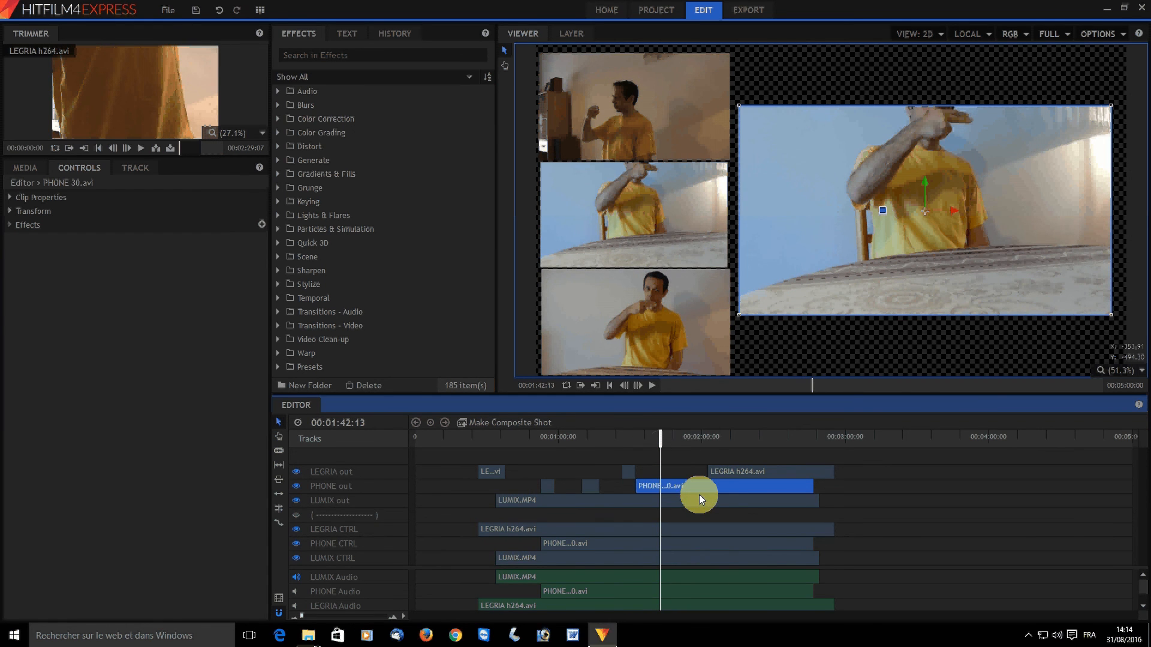
pyautogui.hotkey('ctrl', 'shift', 'd')
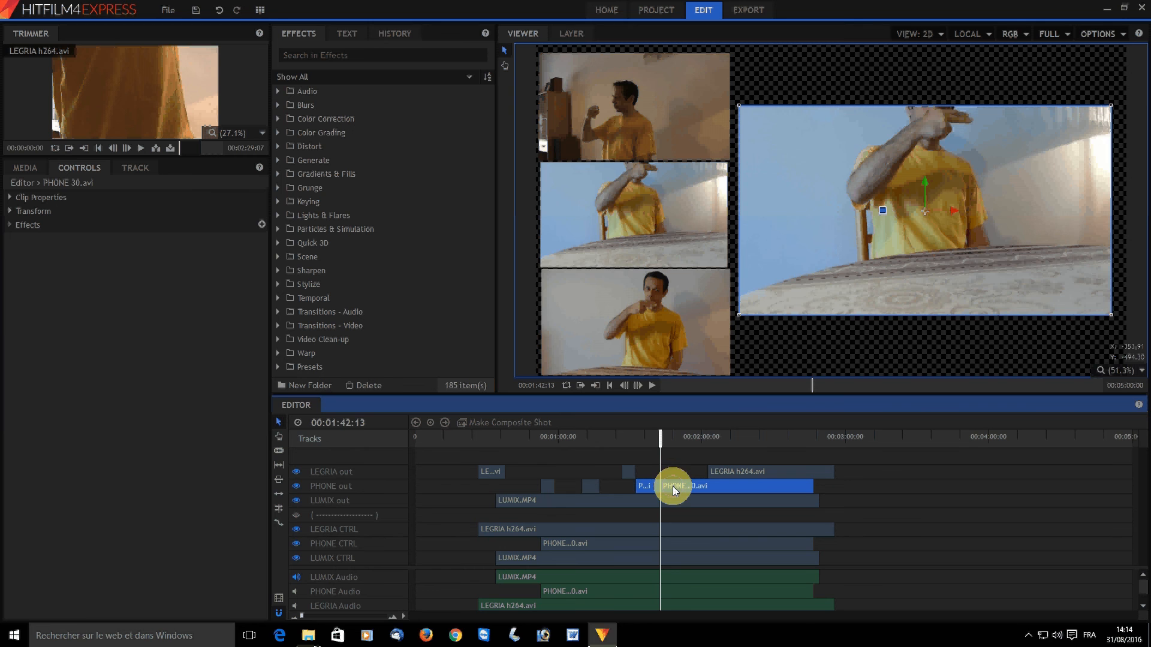
# Step: Trim the start of the last PHONE out segment to about 00:01:56 and move the playhead to 00:01:56:14
pyautogui.moveTo(663, 486); pyautogui.dragTo(694, 486)
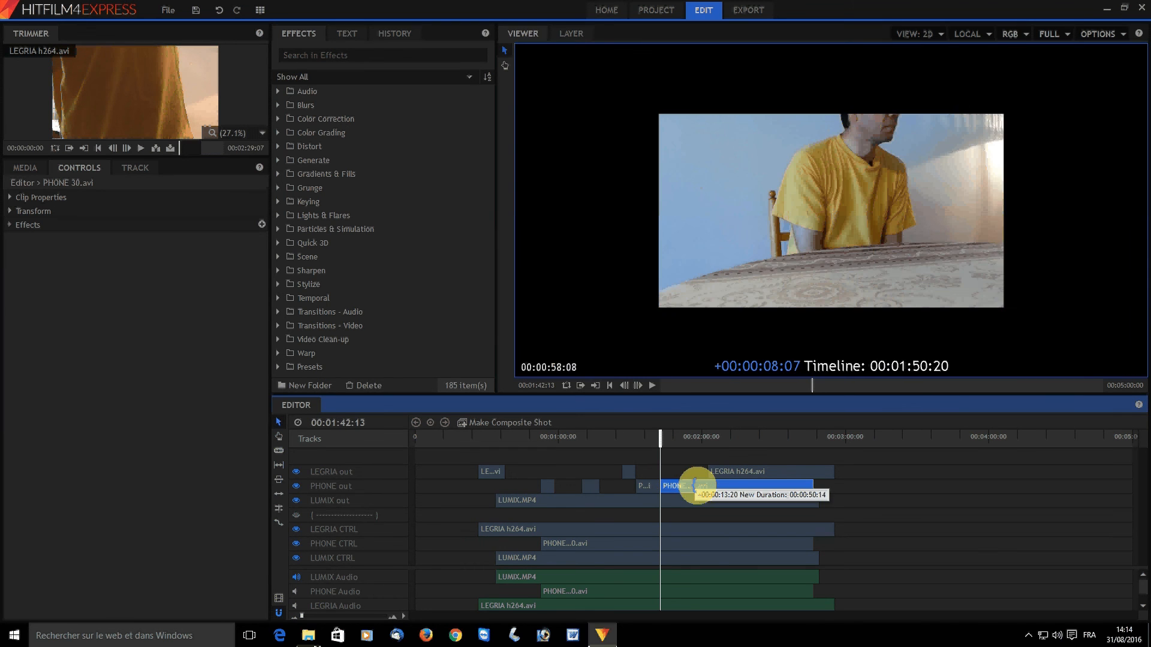
pyautogui.moveTo(660, 442)
pyautogui.mouseDown()
pyautogui.moveTo(647, 443)
pyautogui.moveTo(673, 444)
pyautogui.mouseUp()
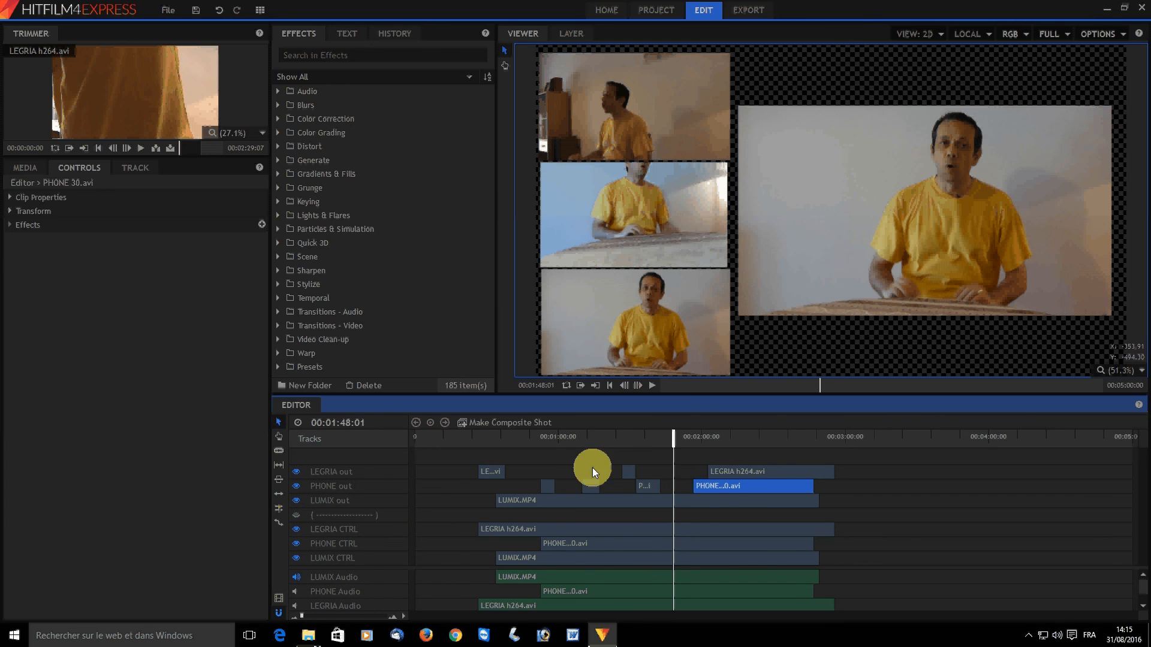
pyautogui.moveTo(673, 442); pyautogui.dragTo(694, 456)
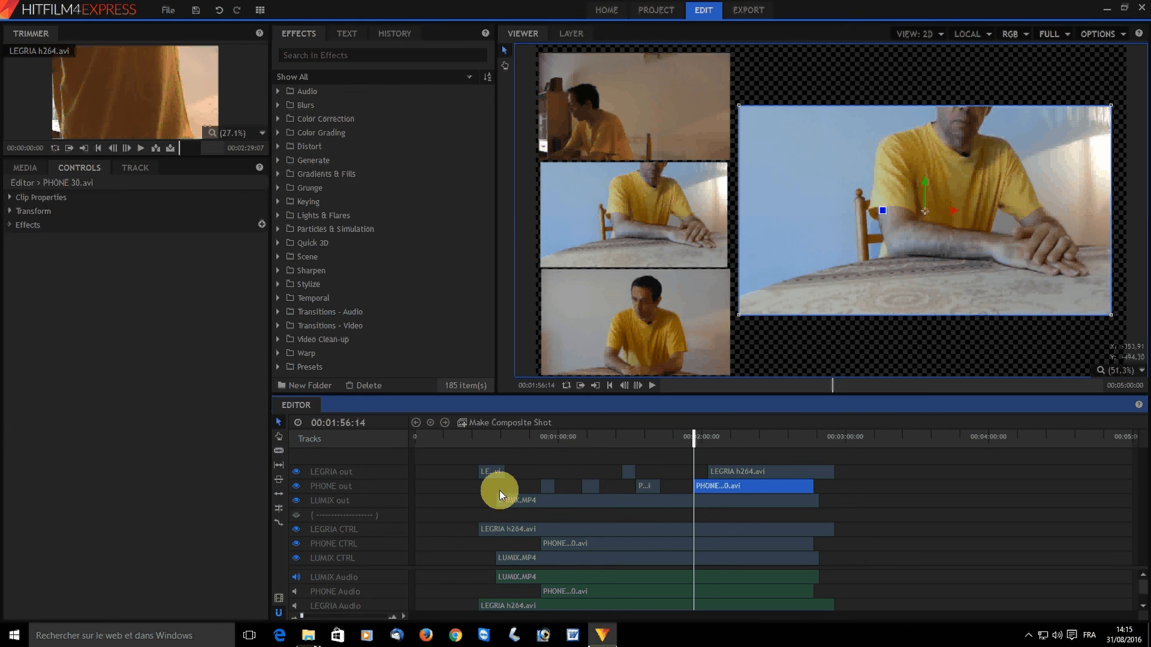
# Step: Fit every clip on the three out tracks to the frame, and turn off the CTRL tracks and LUMIX Audio
pyautogui.click(715, 488)
pyautogui.click(854, 464)
pyautogui.click(864, 508)
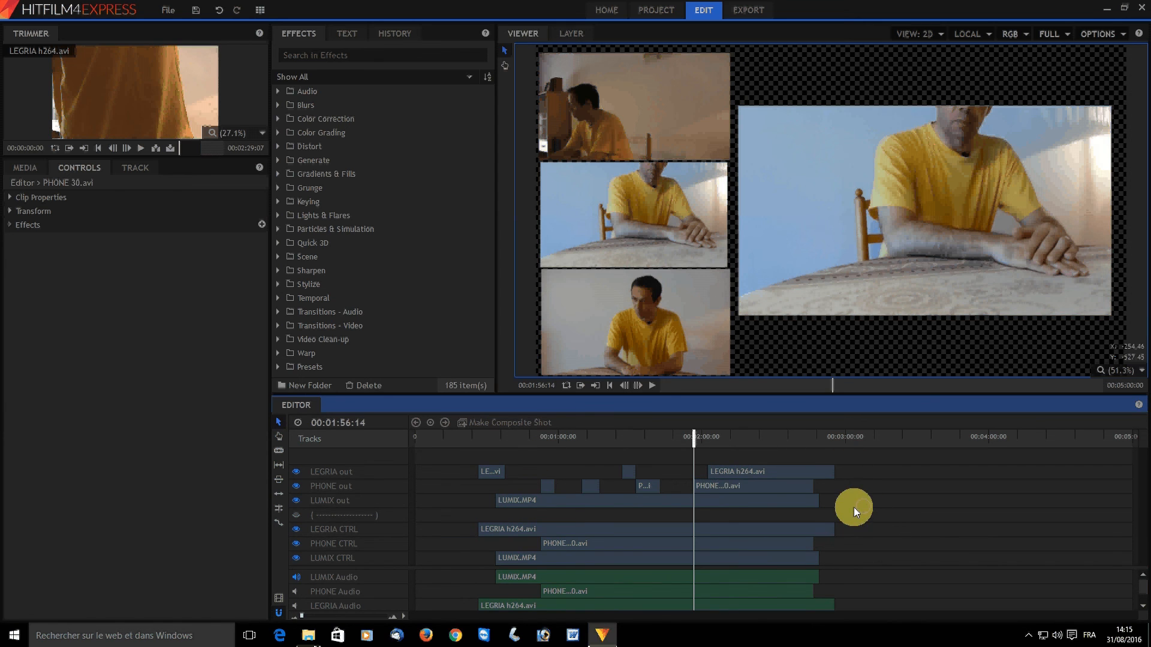
pyautogui.moveTo(864, 512); pyautogui.dragTo(484, 461)
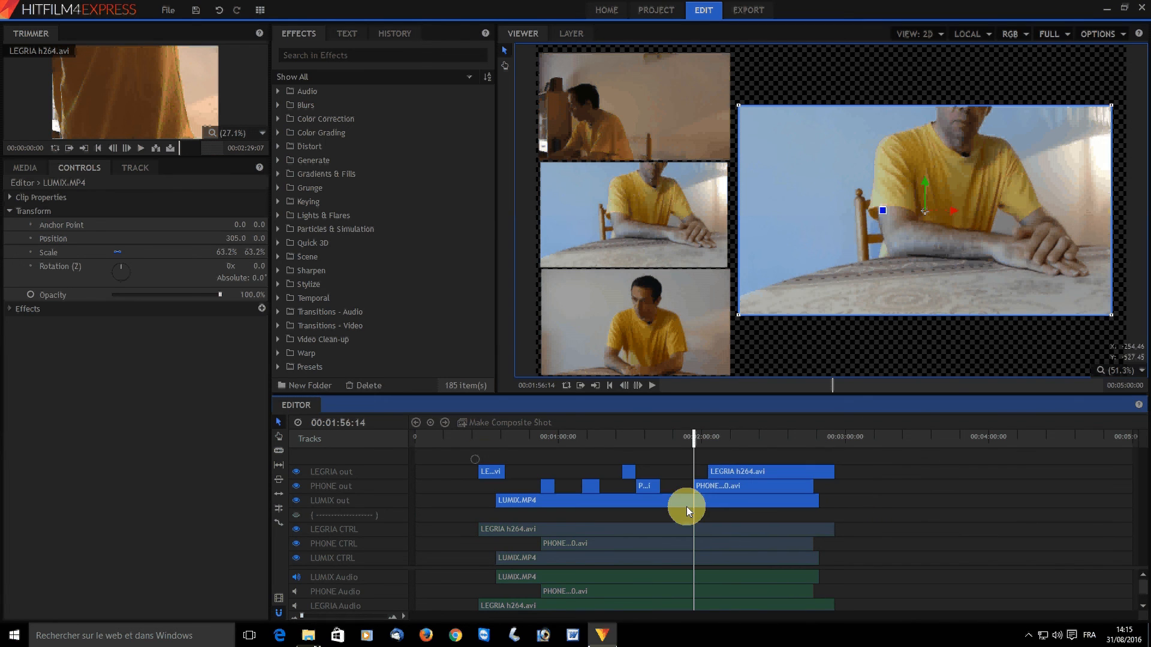
pyautogui.rightClick(747, 471)
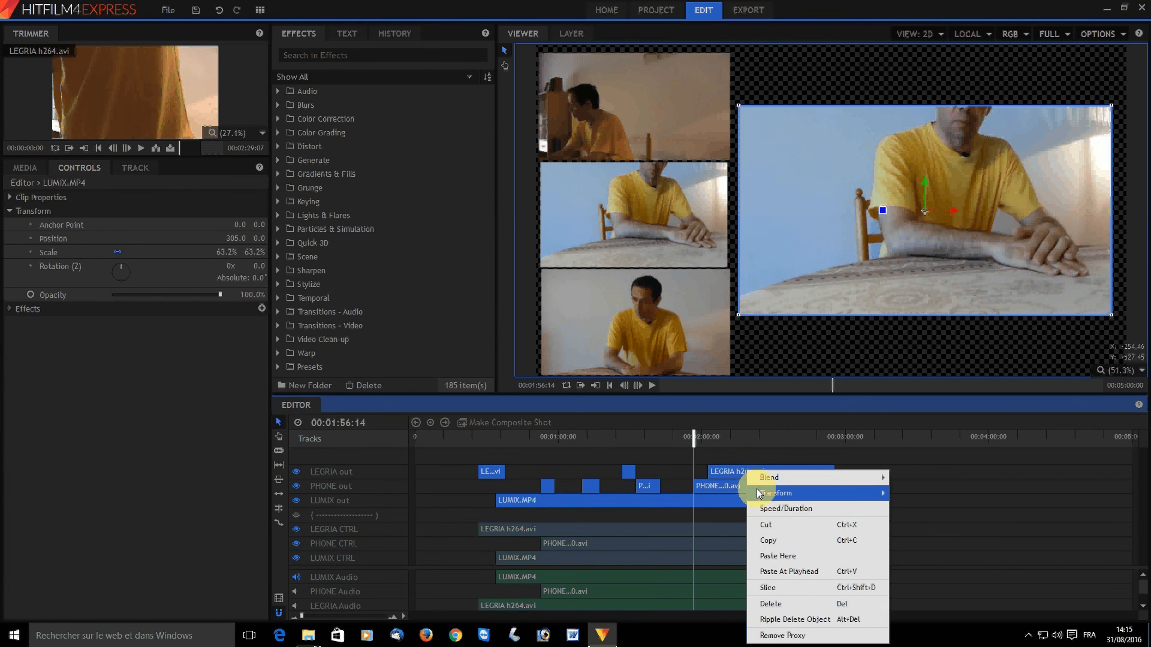
pyautogui.moveTo(758, 493)
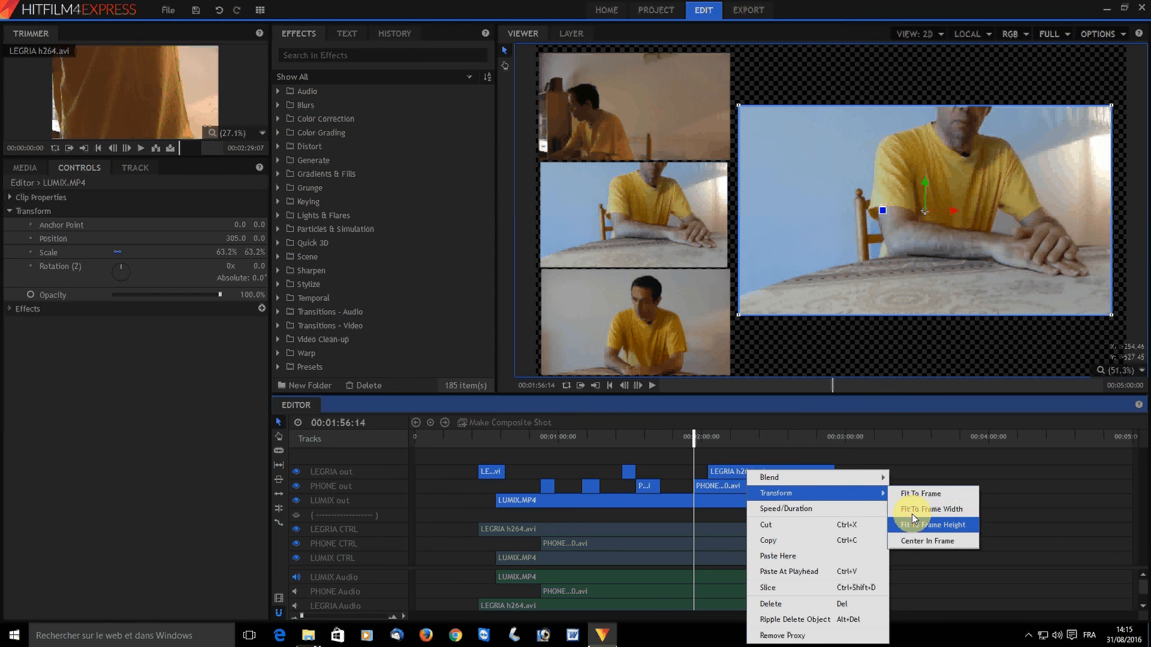
pyautogui.click(920, 498)
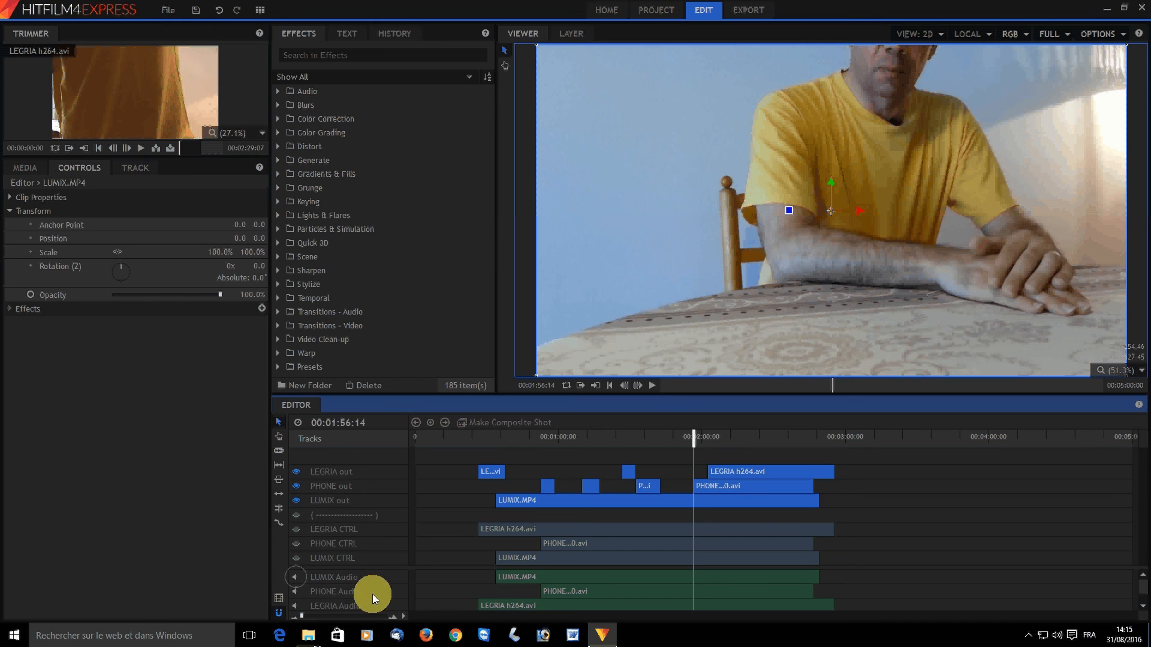
# Step: Scrub the timeline to 00:02:23:16 and 00:02:41:23 to check the full-frame camera edit
pyautogui.moveTo(414, 567)
pyautogui.mouseDown()
pyautogui.moveTo(414, 544)
pyautogui.moveTo(405, 567)
pyautogui.mouseUp()
pyautogui.click(333, 596)
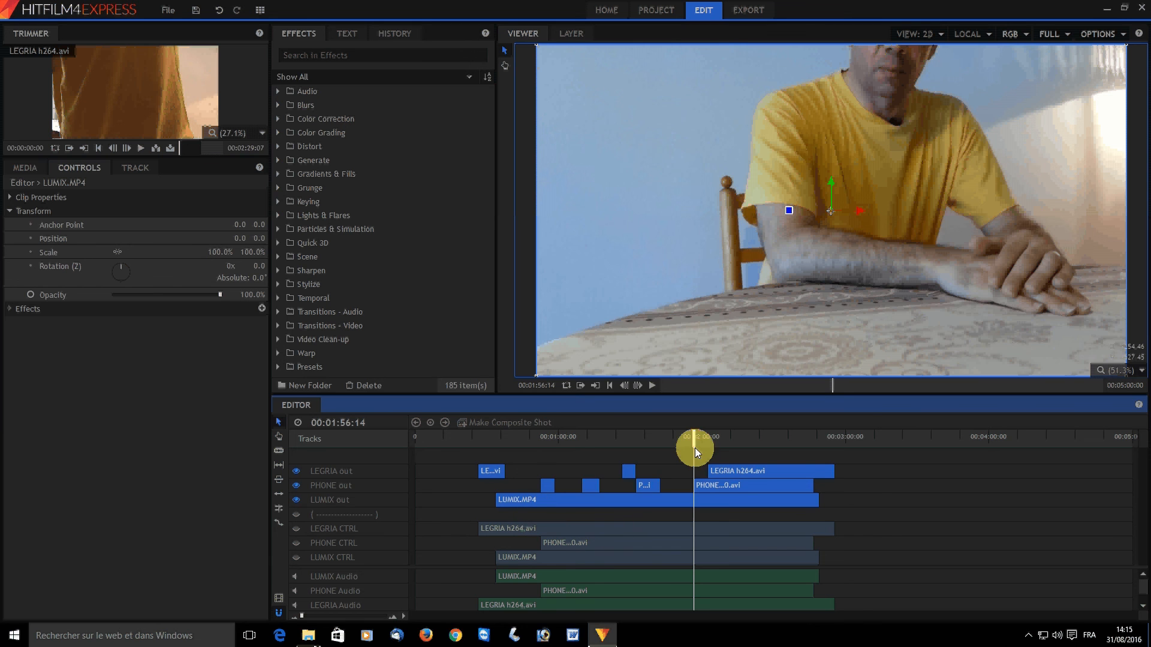
pyautogui.moveTo(703, 443); pyautogui.dragTo(761, 467)
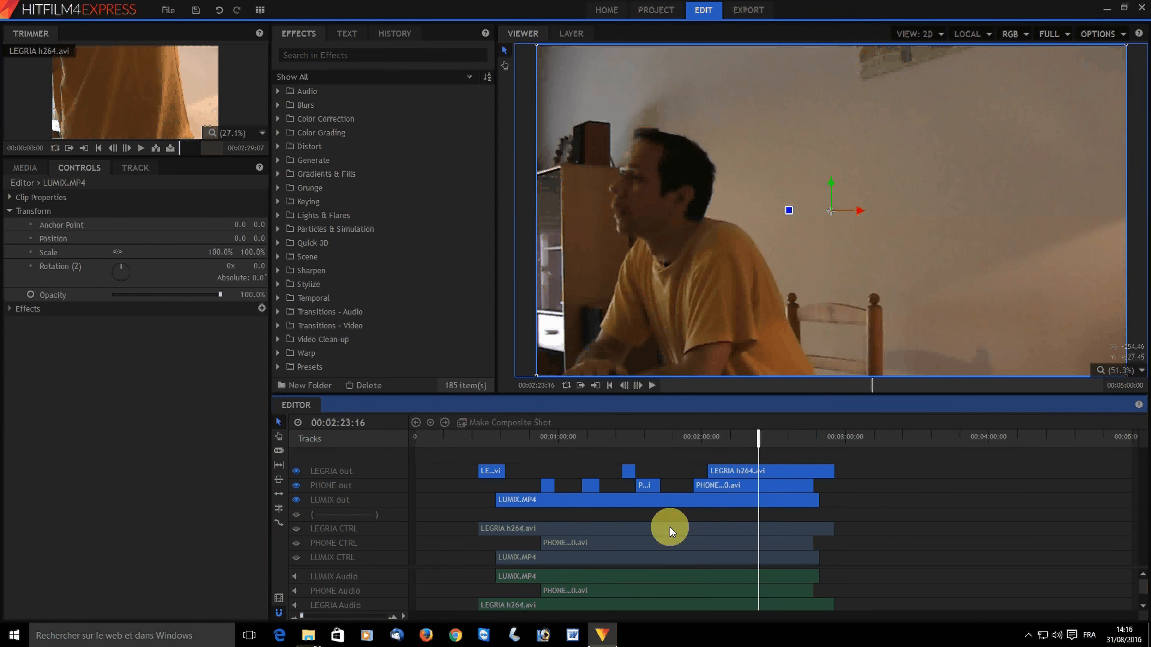
pyautogui.moveTo(761, 441); pyautogui.dragTo(804, 442)
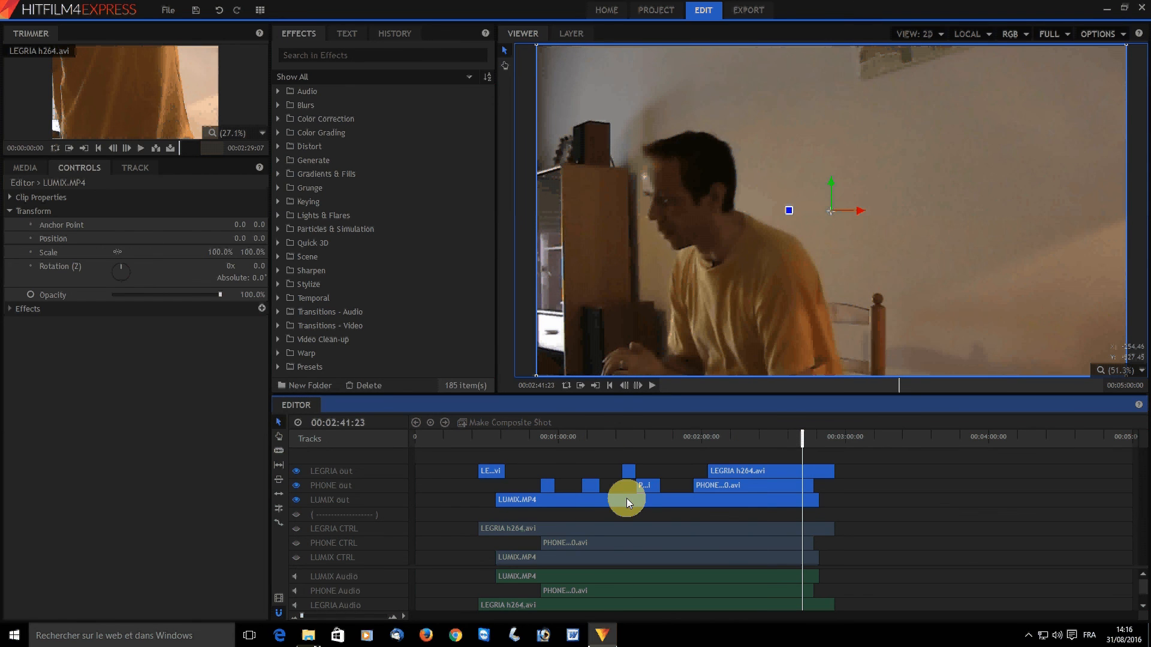